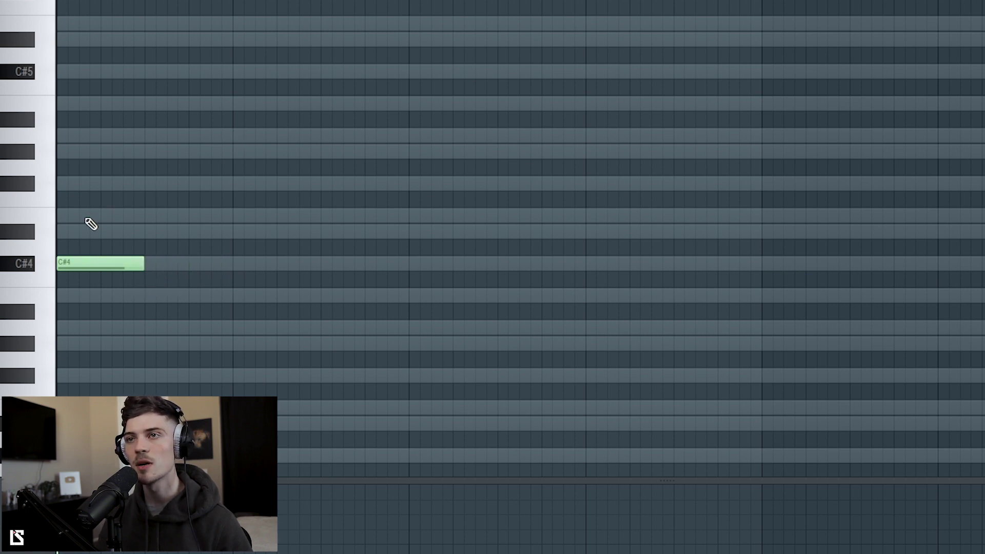
Add E4 and G#4 above the opening C#4, and place a B3, D#4 and F#4 chord after it
key("space")
key("space")
key("space")
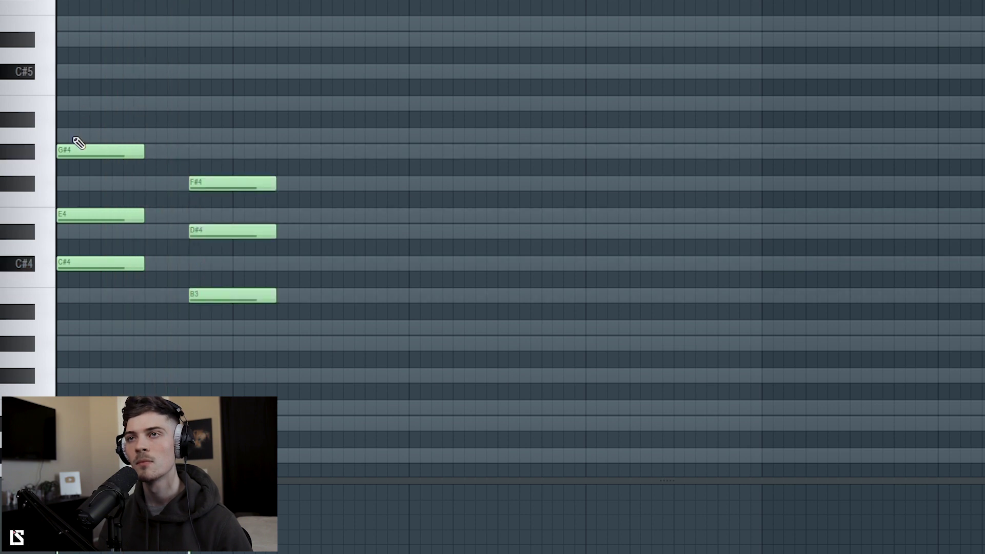
Add an F#4 to the first chord and play the result
right_click(77, 135)
right_click(74, 183)
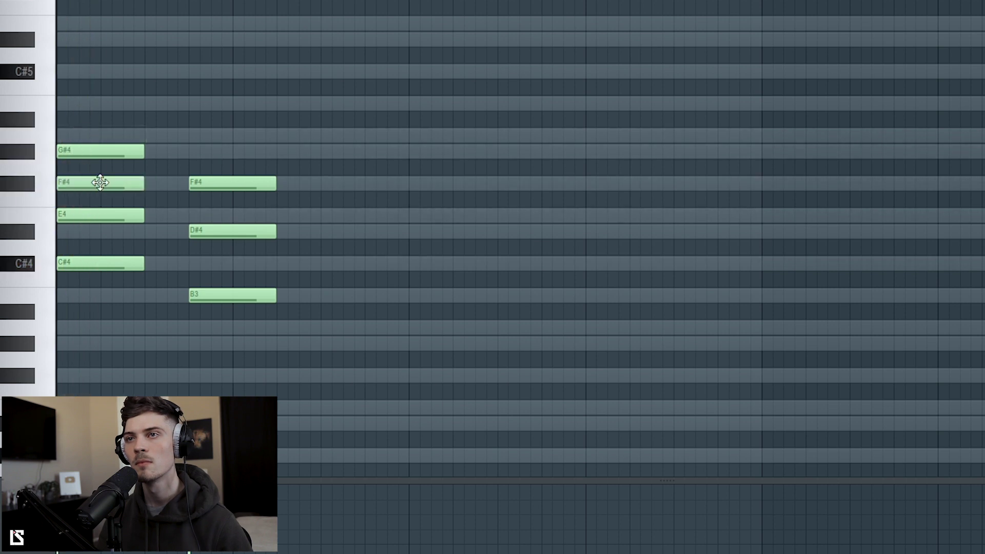
key("space")
key("space")
Adjust the timing of the first two chords and add an A3, C#4 and E4 chord at bar 3
left_click(115, 183)
key("space")
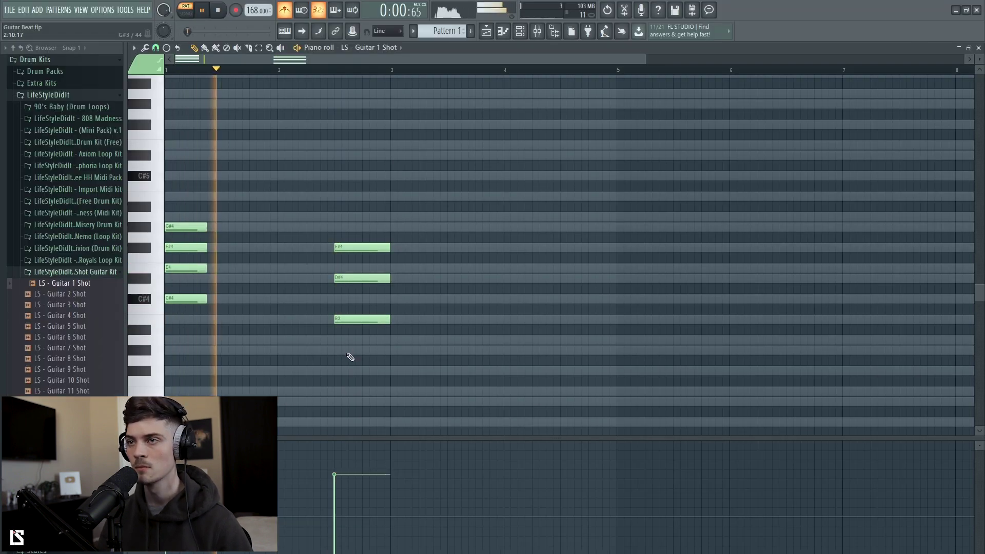
left_click(398, 341)
key("space")
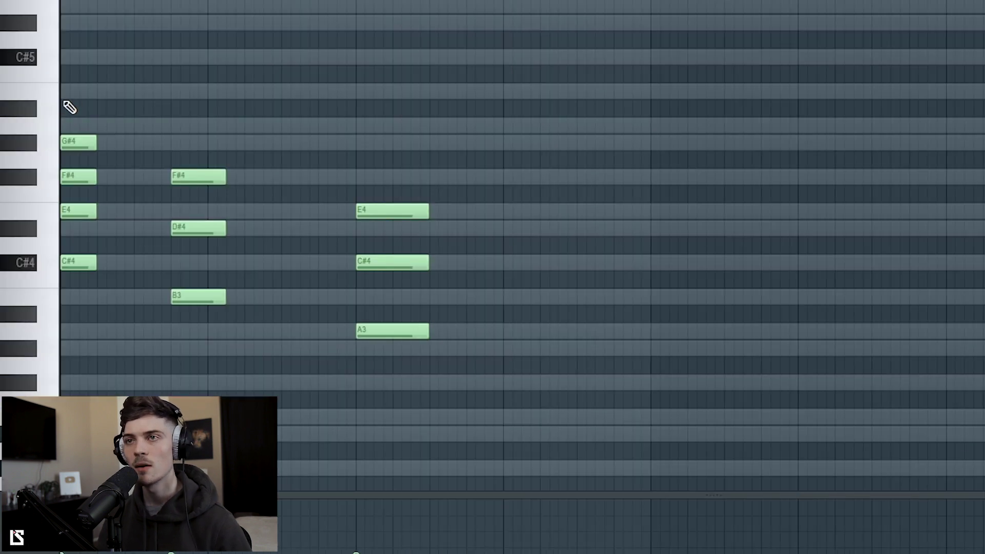
Extend the first two chords to meet the following chord, and the third chord to bar 5
left_click_drag(69, 107, 109, 144)
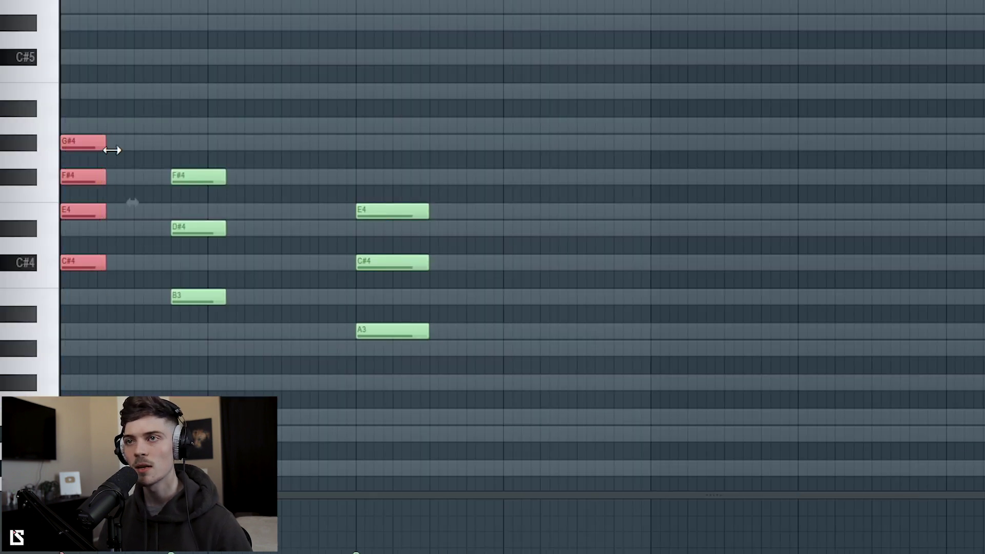
left_click_drag(198, 121, 224, 391)
left_click_drag(228, 296, 358, 315)
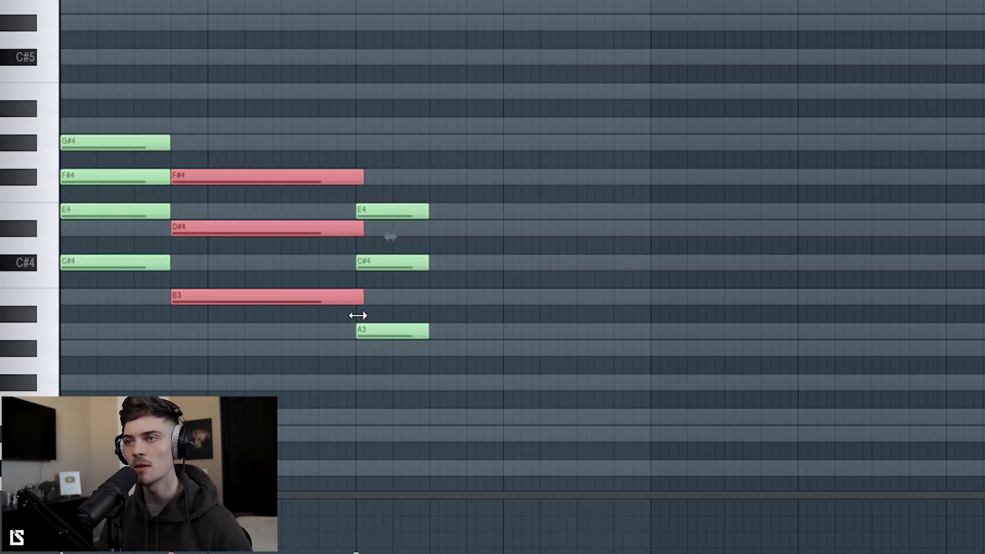
left_click_drag(449, 134, 360, 359)
left_click_drag(430, 214, 650, 216)
left_click(326, 94)
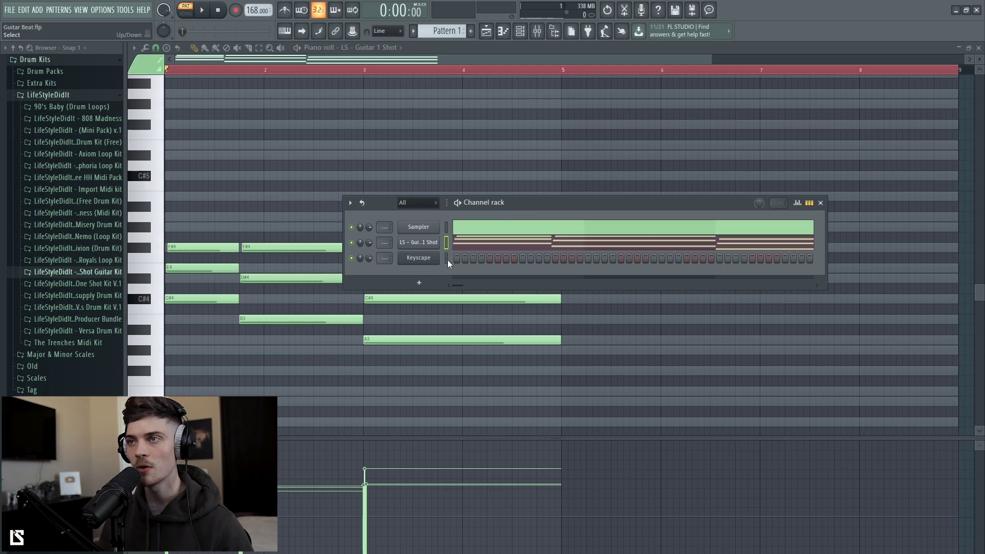
Copy the chords from the LS - Guitar 1 Shot channel into the Keyscape channel and open Keyscape's piano roll
left_click(447, 258)
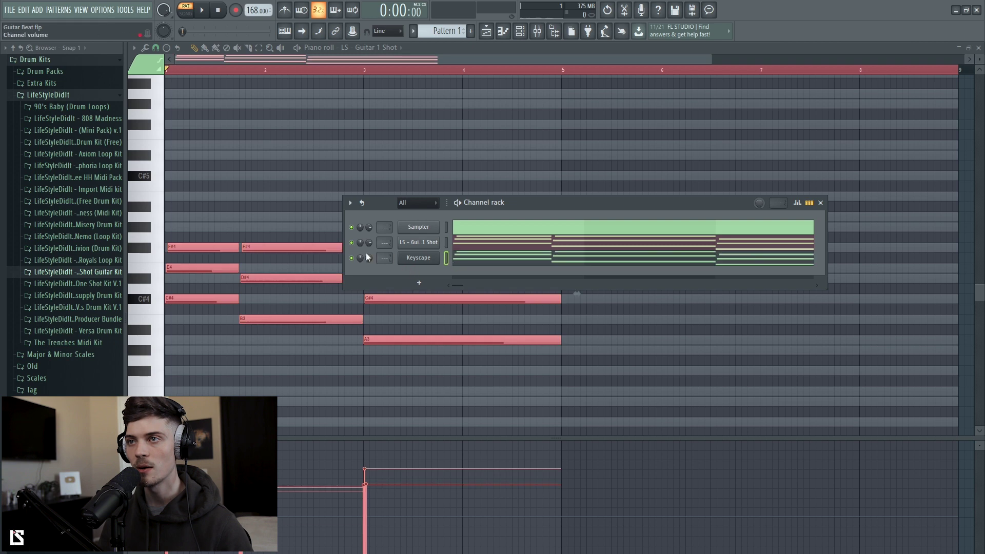
left_click(482, 263)
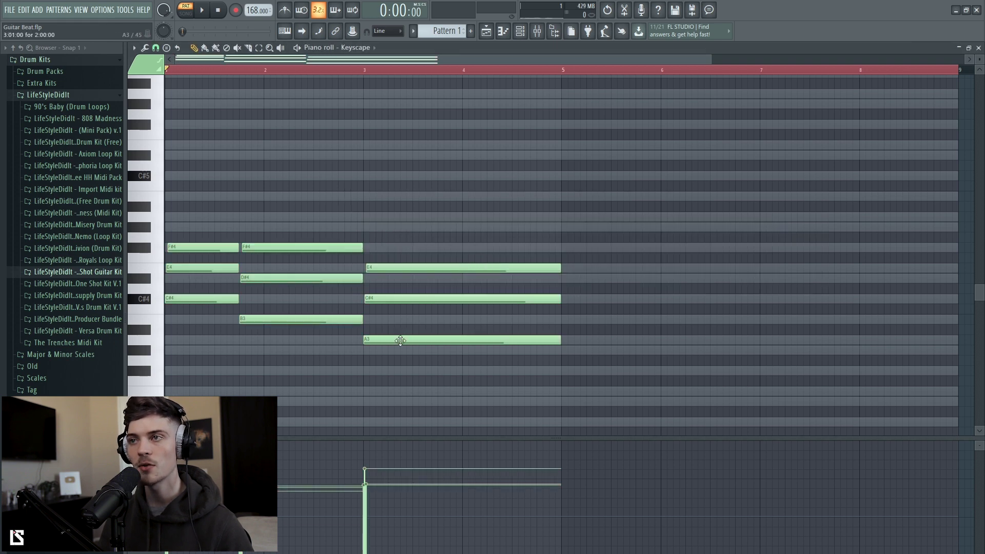
left_click_drag(364, 67, 366, 118)
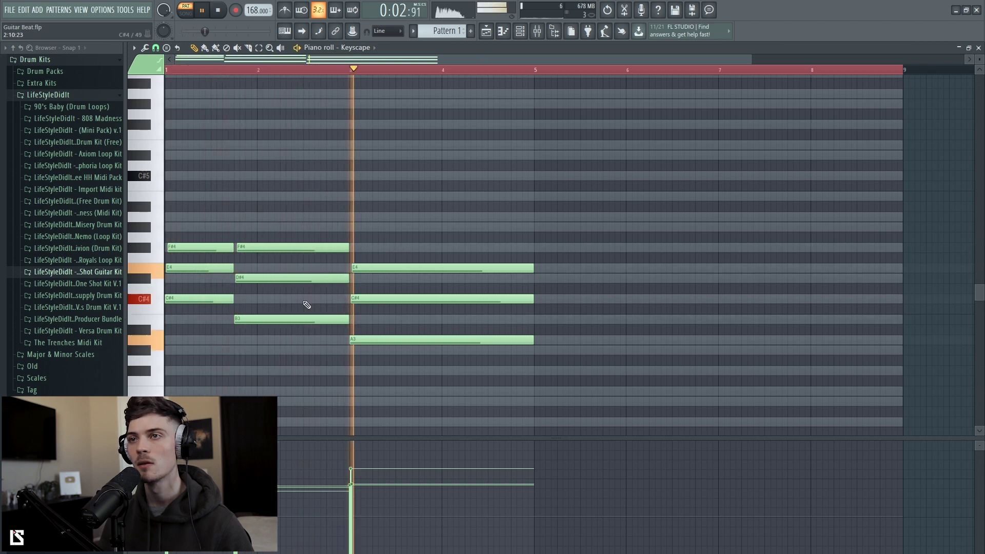
Duplicate the lowest note of each chord one octave down as C#3, B2 and A2 bass notes
left_click(209, 299, "ctrl")
left_click(291, 319, "ctrl+shift")
left_click(375, 339, "ctrl+shift")
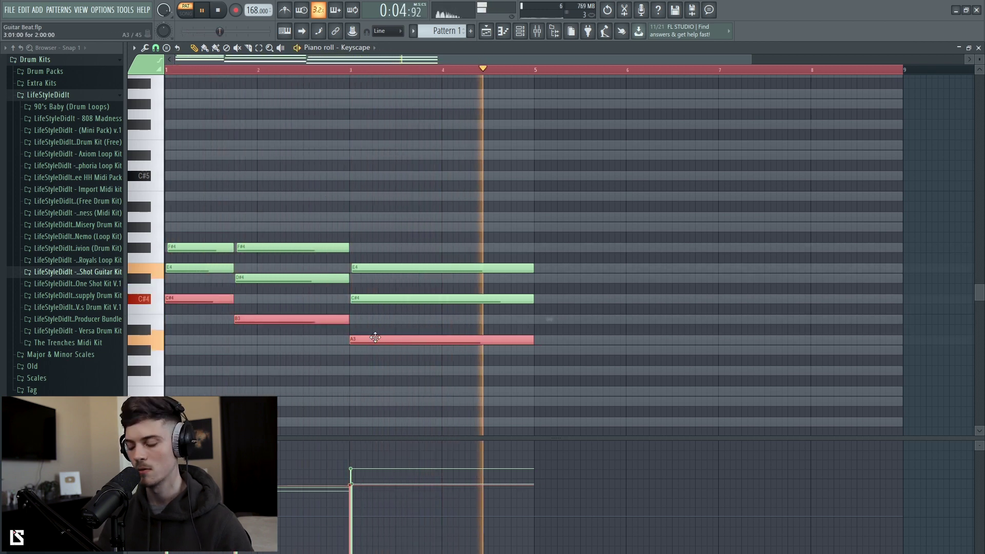
key("ctrl+Down")
key("space")
scroll(377, 339, "down", 3)
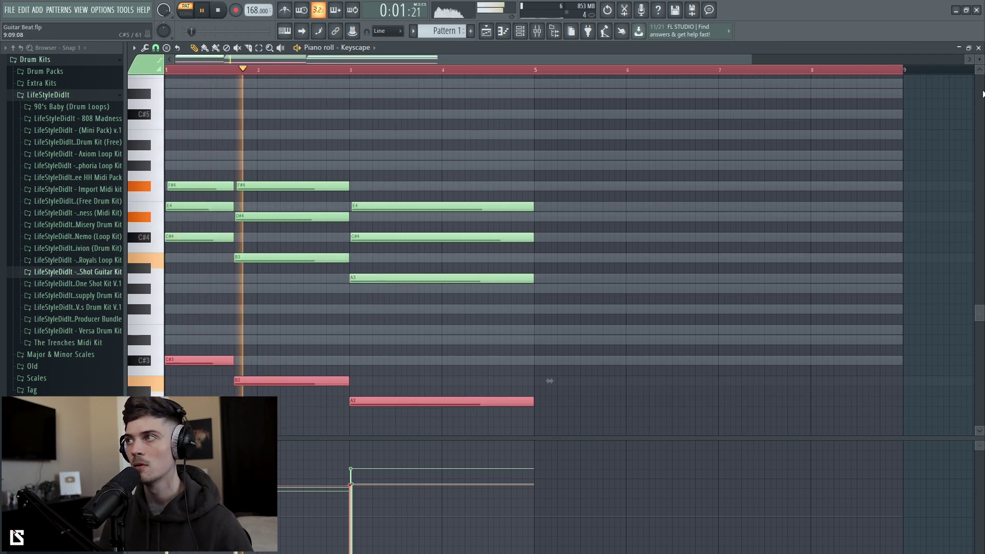
scroll(550, 381, "down", 2)
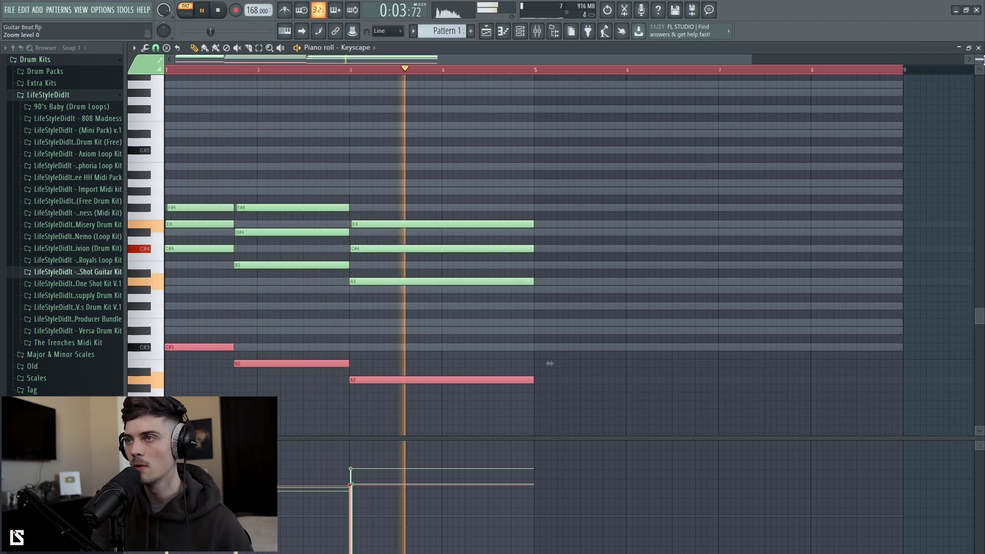
key("space")
left_click(404, 226)
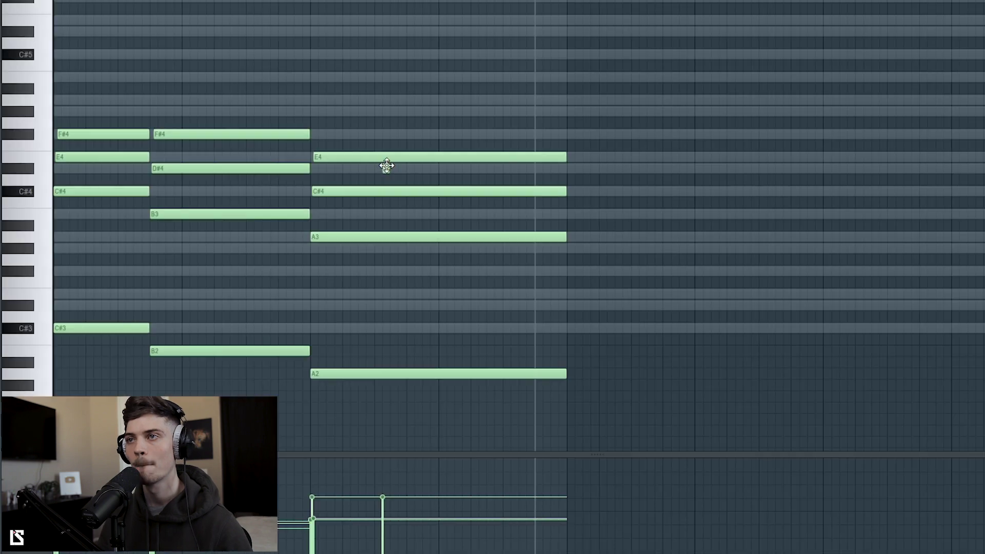
Copy the third chord with its A2 bass note to bar 5 and shorten the copy
left_click_drag(385, 143, 400, 412)
key("space")
left_click_drag(389, 373, 647, 383)
key("ctrl+d")
scroll(818, 380, "down", 1)
left_click_drag(738, 139, 626, 382)
key("space")
Copy the second chord with its B2 bass note to directly after the shortened chord
mouse_move(203, 70)
left_mouse_down()
mouse_move(179, 346)
mouse_move(660, 339)
left_mouse_up()
key("space")
left_click_drag(658, 70, 693, 388)
left_click_drag(669, 338, 734, 338)
mouse_move(597, 95)
left_mouse_down()
mouse_move(635, 362)
mouse_move(694, 360)
left_mouse_up()
Copy the first chord with its C#3 bass note to the end of the progression
left_click_drag(95, 121, 102, 321)
left_click_drag(103, 314, 872, 315)
left_click_drag(879, 351, 911, 352)
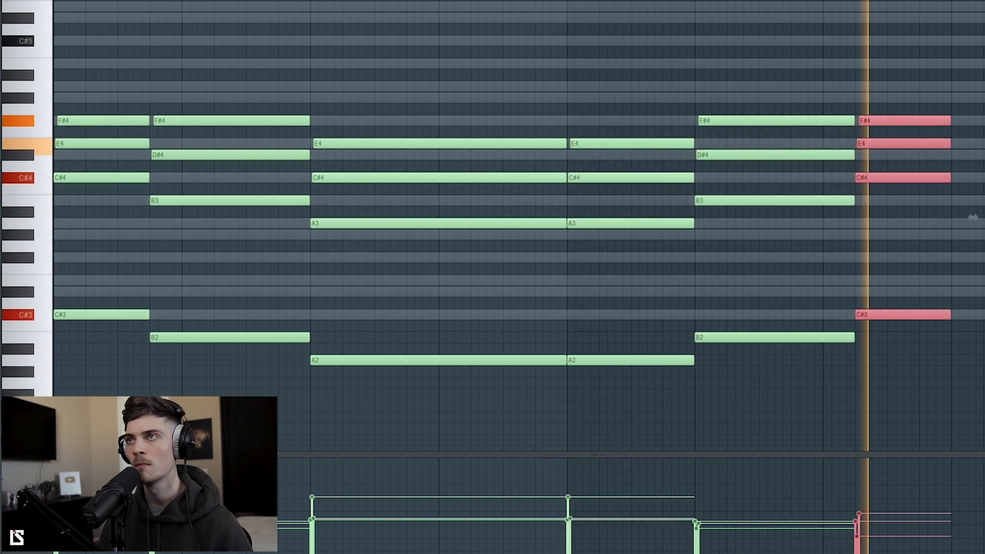
Shorten the chord at bar 5 further and shift the two chords after it earlier
left_click(683, 58)
left_click_drag(682, 58, 661, 360)
left_click_drag(739, 374, 692, 121)
left_click(881, 117)
left_click_drag(881, 117, 843, 117)
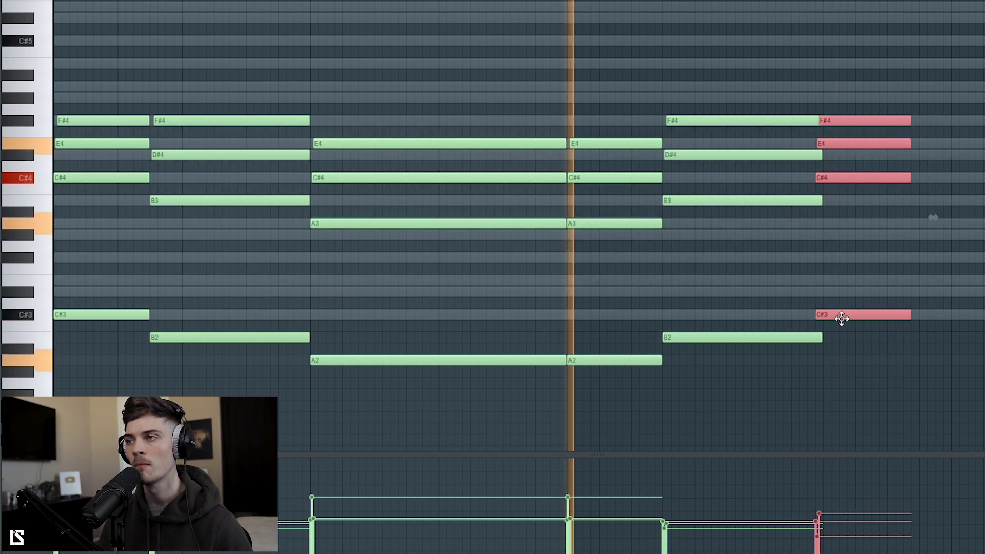
Extend the final chord to just before bar 9 and raise its top note to G#4
left_click_drag(918, 121, 983, 121)
left_click_drag(872, 121, 872, 97)
left_click(870, 52)
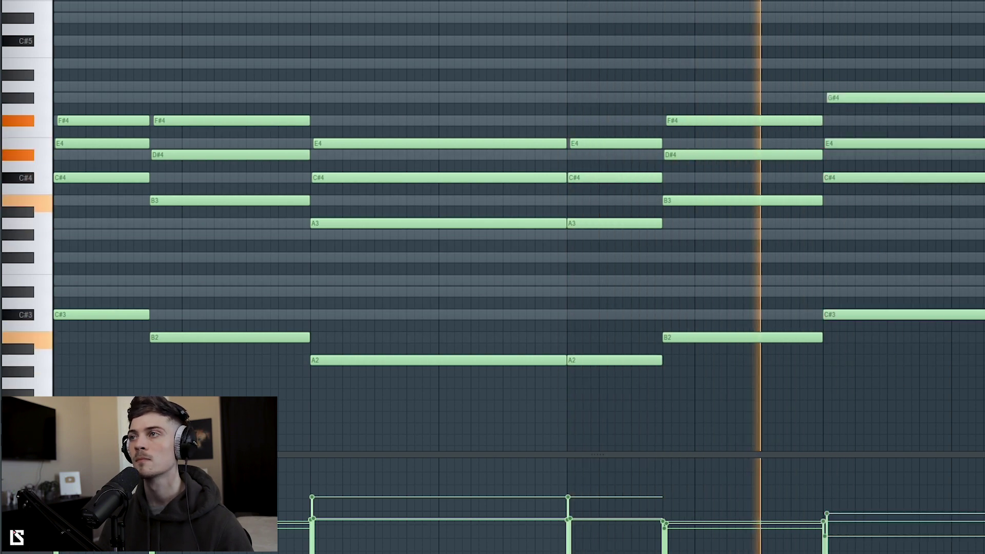
key("space")
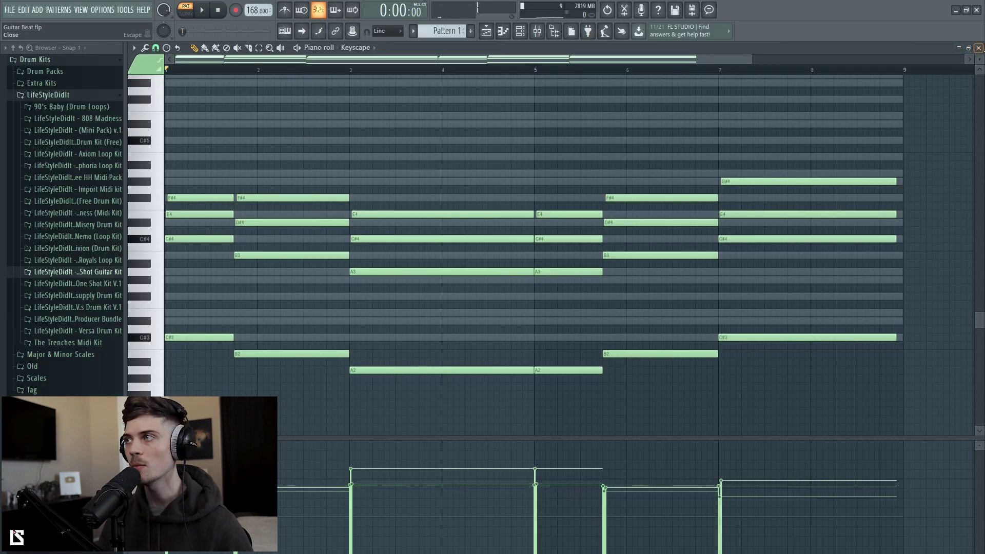
Write a short melody of E5, D#5, B4 and C#5 above the first two chords
scroll(979, 58, "up", 1)
scroll(395, 169, "up", 1)
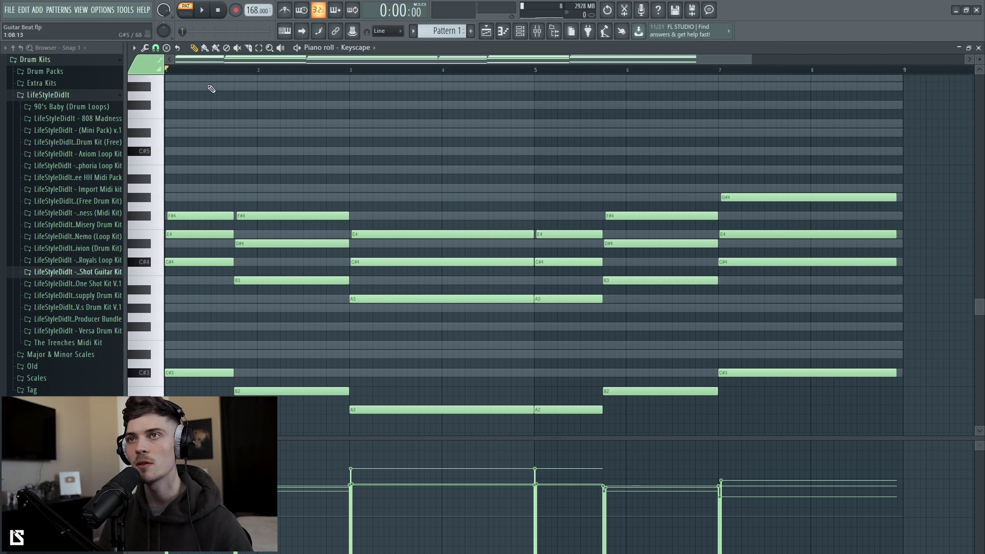
left_click(220, 125)
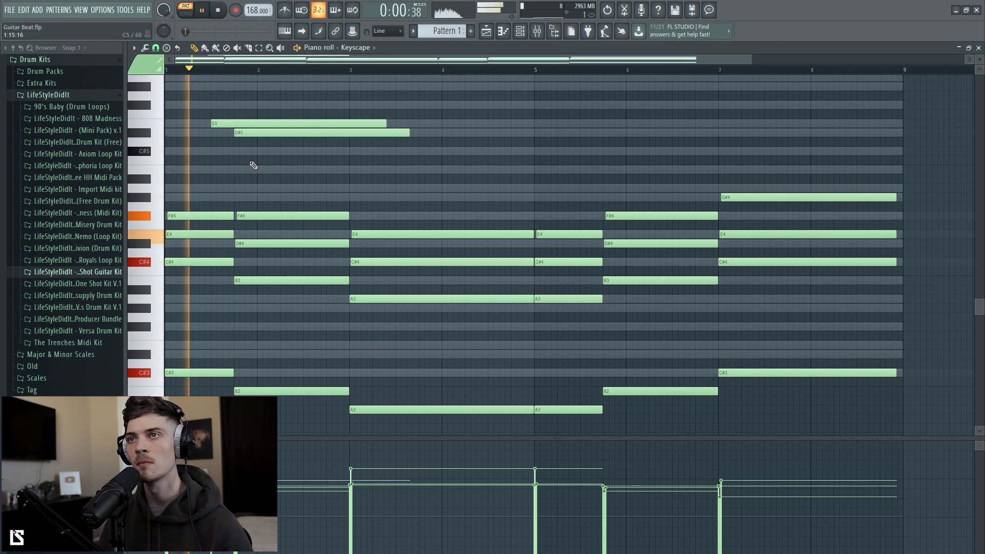
key("space")
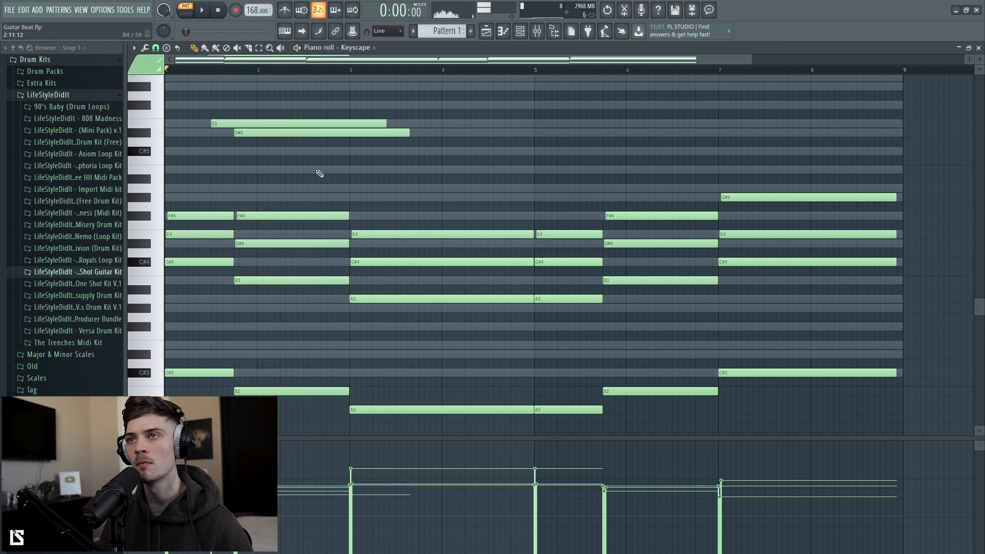
left_click_drag(302, 110, 431, 189)
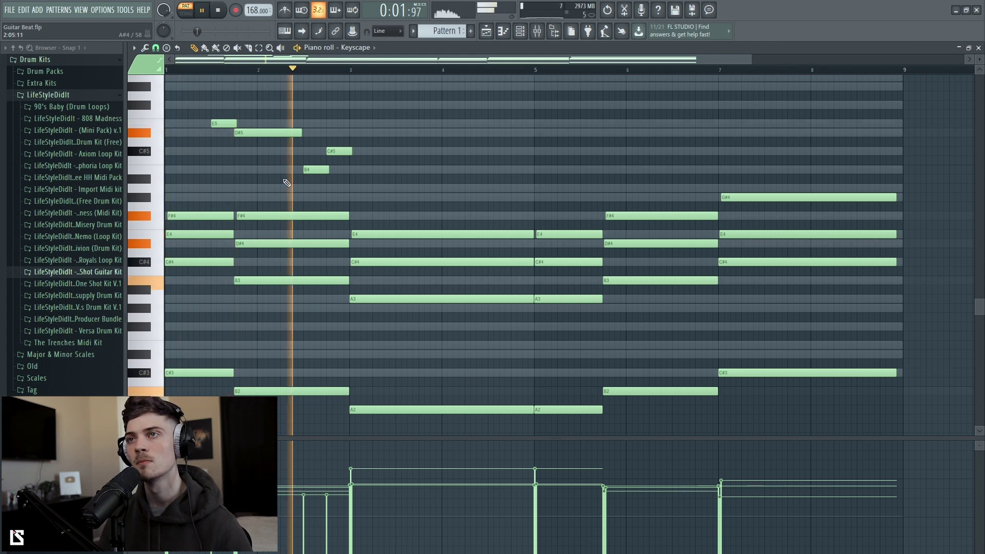
Add a long G#4 melody note at bar 3, followed by a short G#4 and A4 before bar 5
key("space")
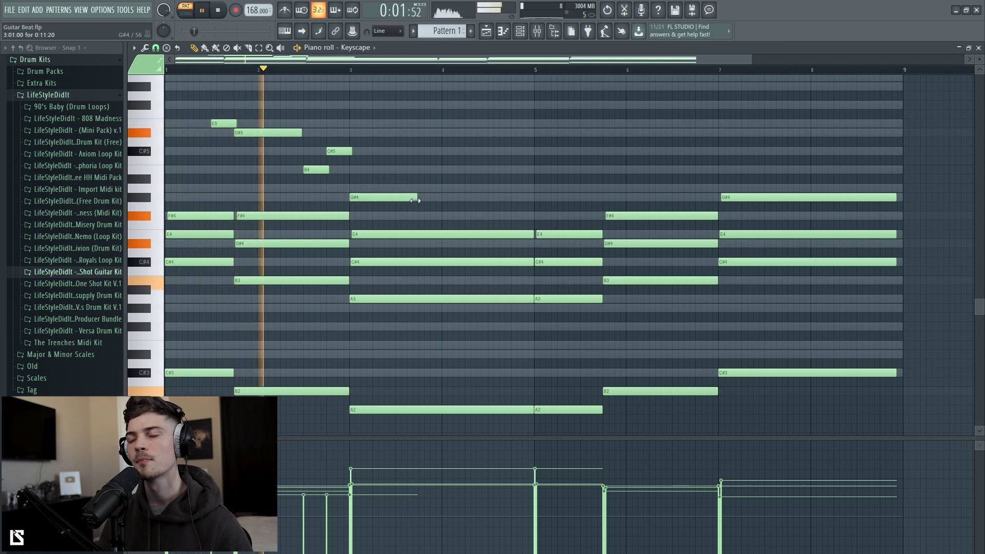
left_click_drag(422, 200, 438, 202)
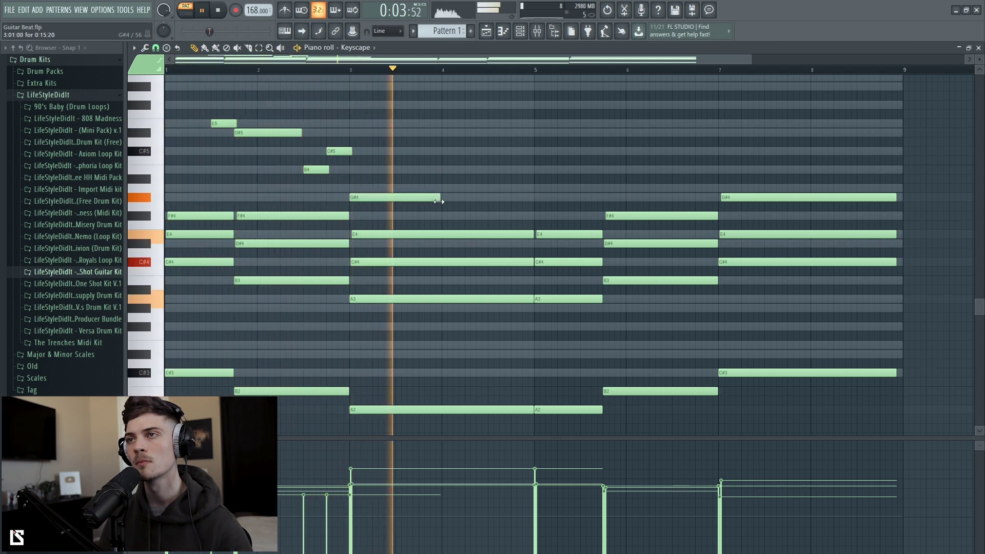
scroll(468, 211, "up", 1)
key("space")
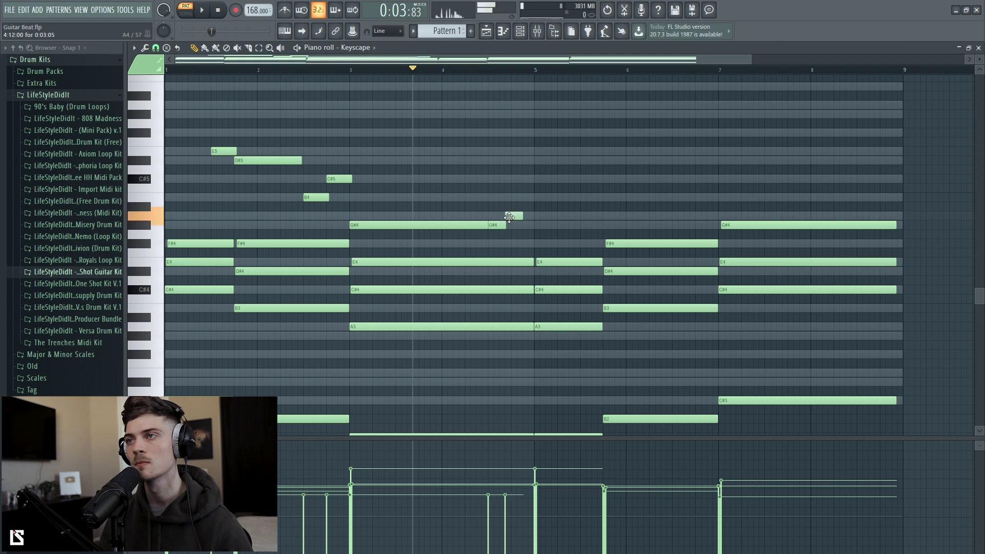
Nudge the A4 slightly later and trim the long G#4 to leave a gap before the short G#4
key("space")
key("space")
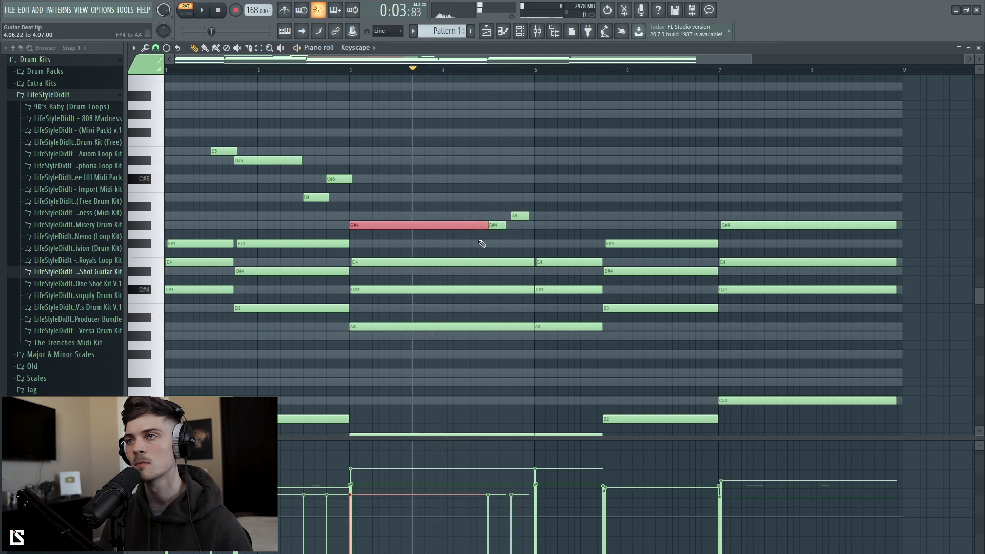
key("space")
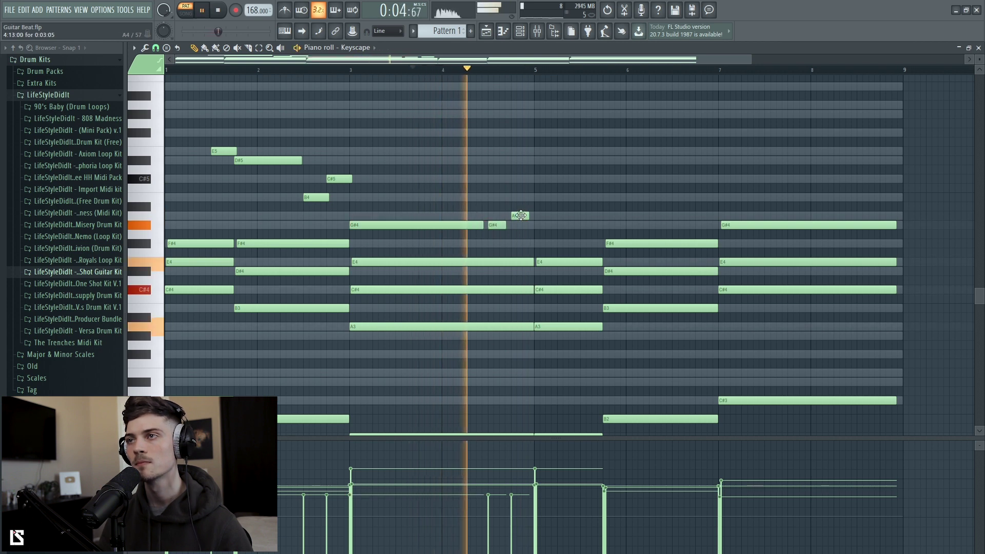
Move the A4 earlier to overlap the short G#4, and add a short B4 after it
left_click(524, 198)
key("space")
key("space")
left_click_drag(520, 216, 508, 216)
key("space")
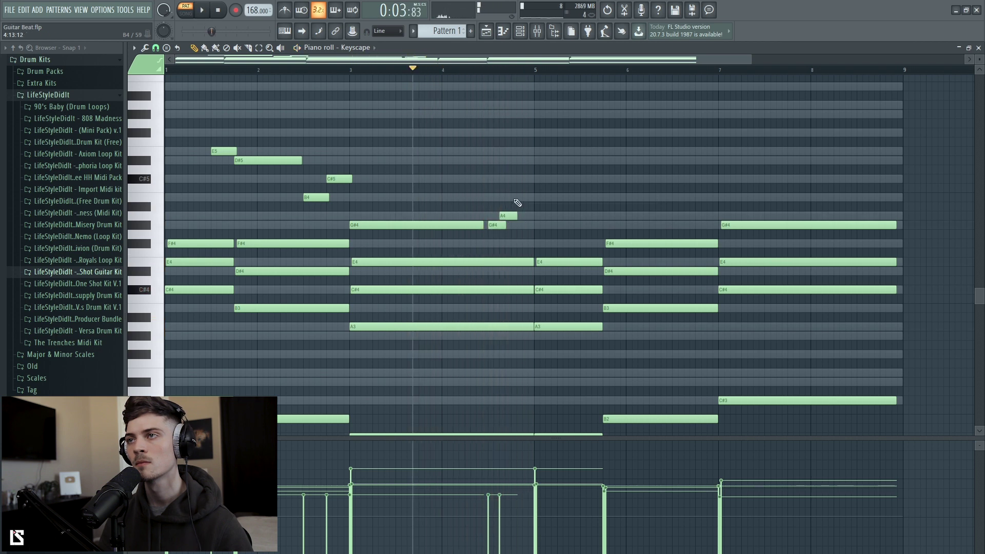
key("space")
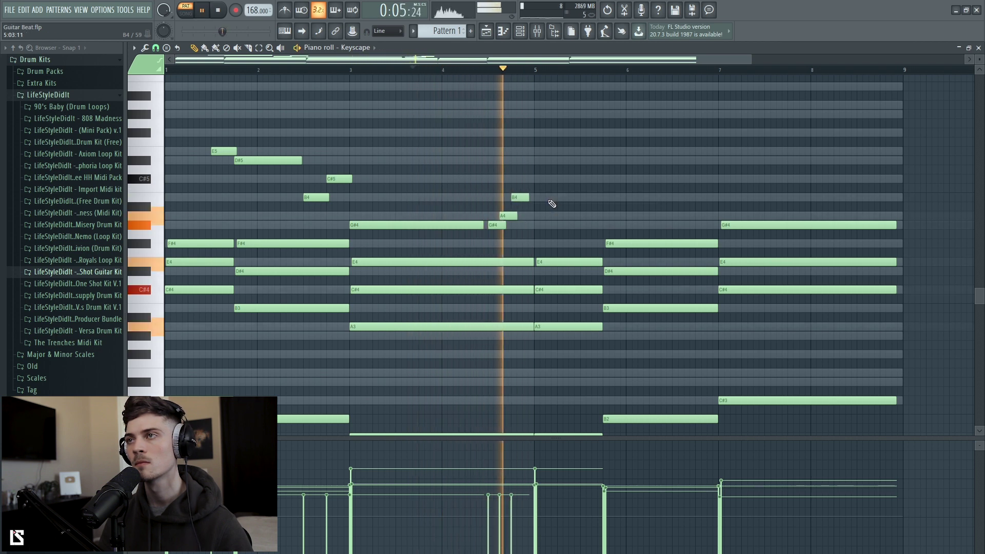
key("space")
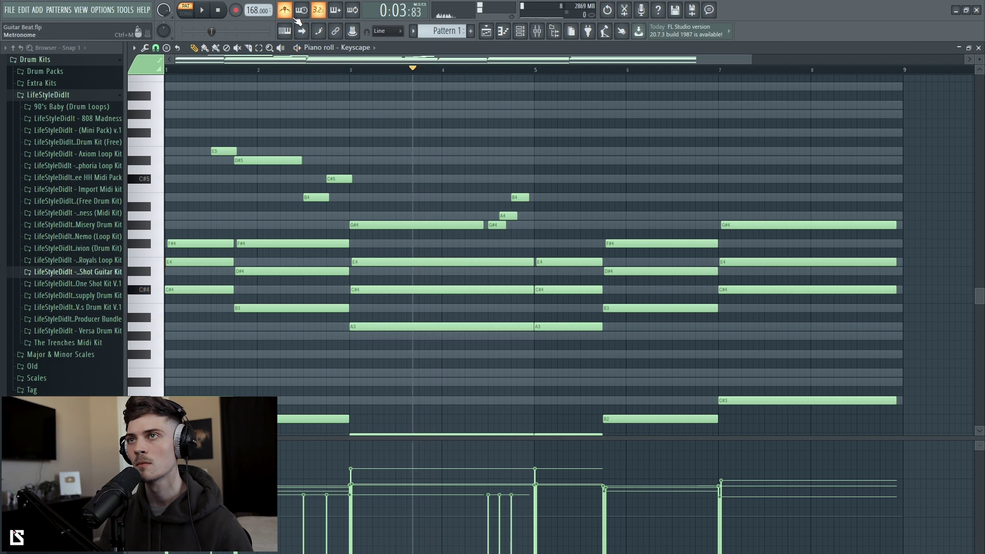
Shift the A4 and B4 melody notes slightly later against the metronome, fine-tuning the B4 to start just before bar 5
key("space")
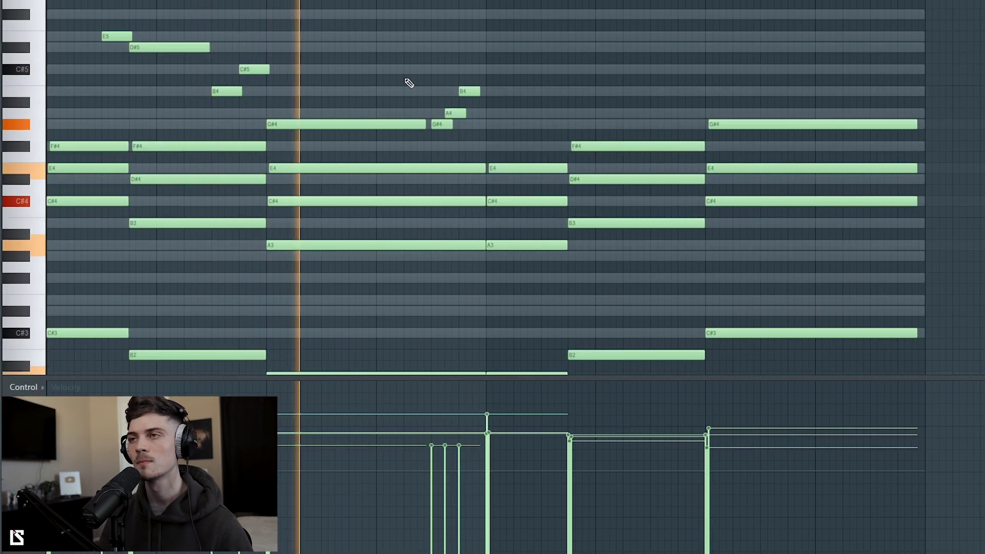
key("space")
left_click_drag(453, 113, 482, 91)
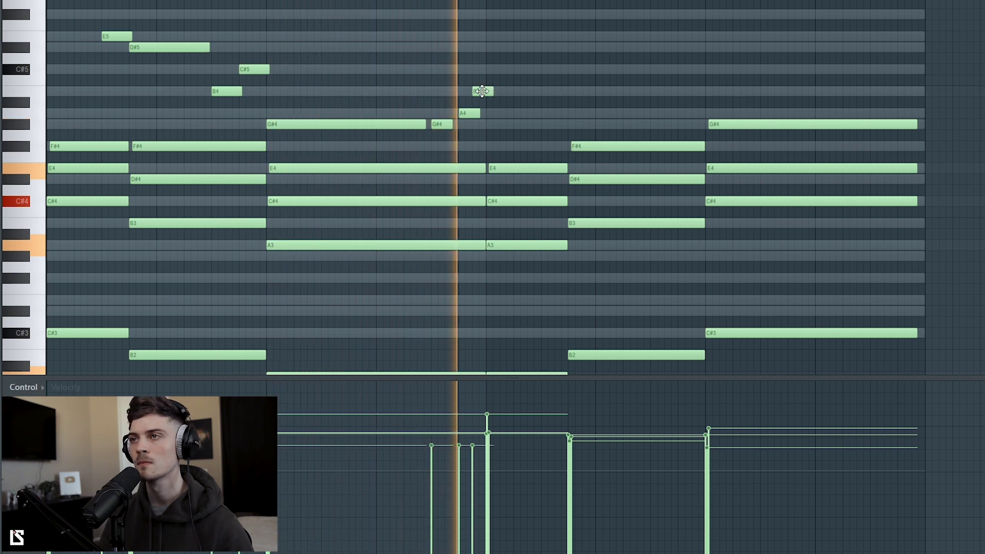
left_click_drag(485, 91, 491, 91)
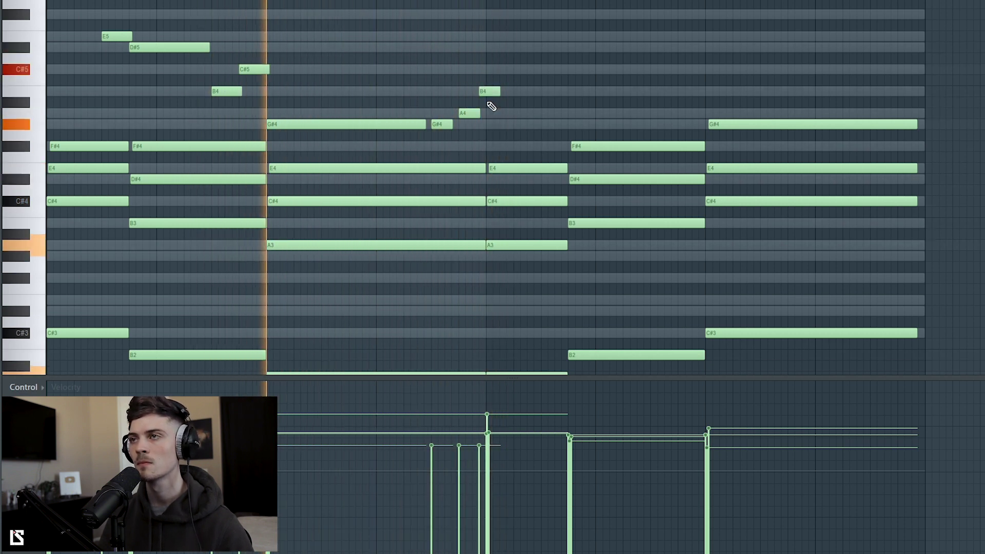
scroll(470, 85, "up", 1)
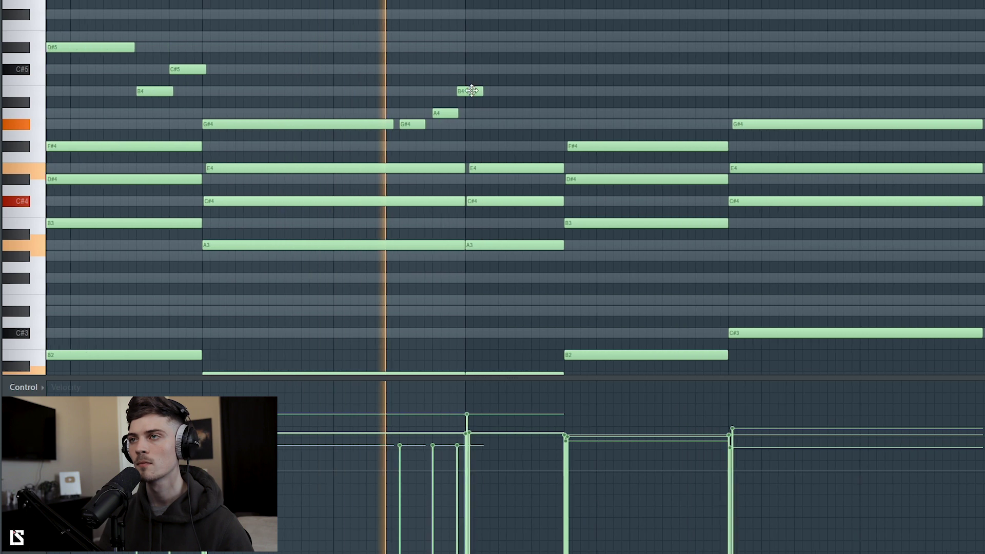
left_click_drag(472, 91, 463, 93)
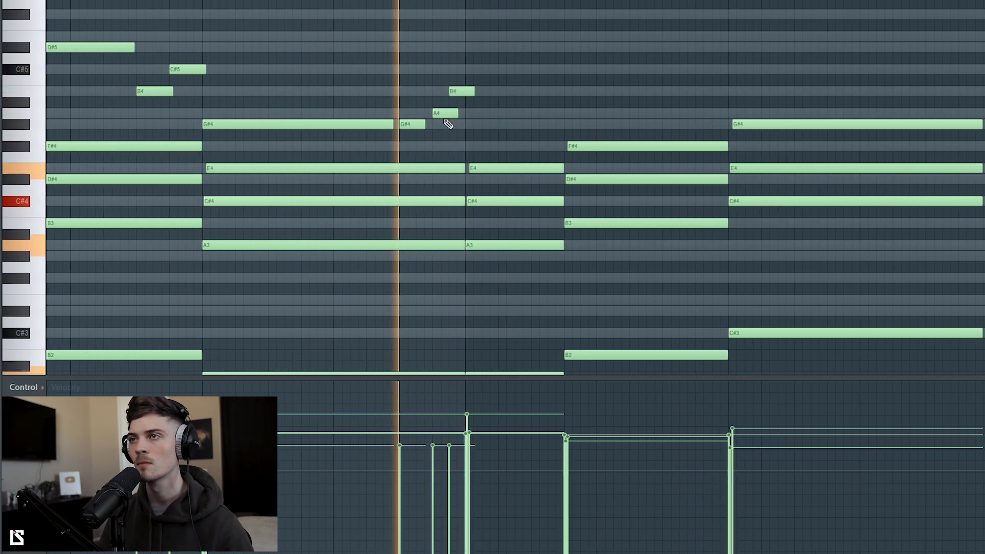
Lengthen the short G#4 before bar 5 so it reaches the A4, and play back the melody
left_click_drag(425, 124, 432, 124)
key("space")
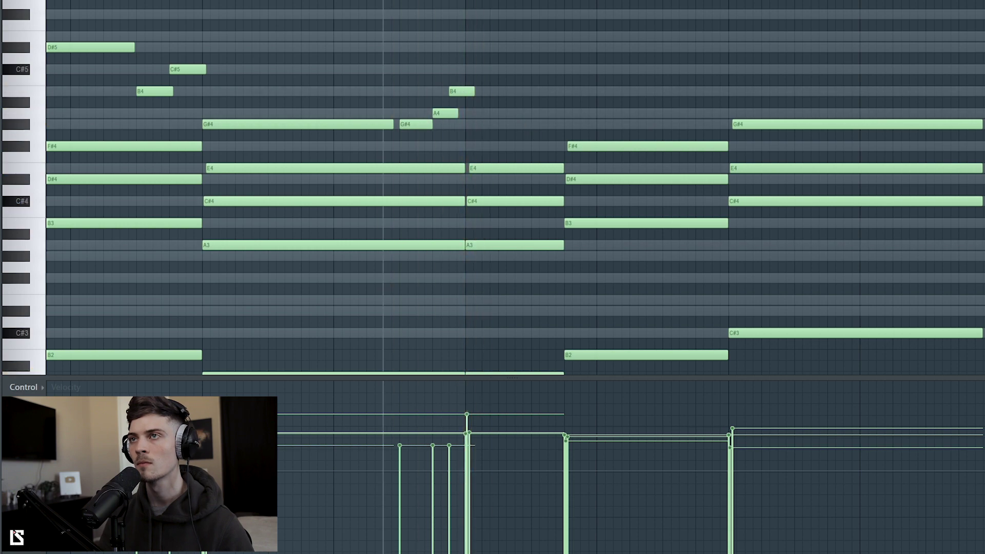
key("space")
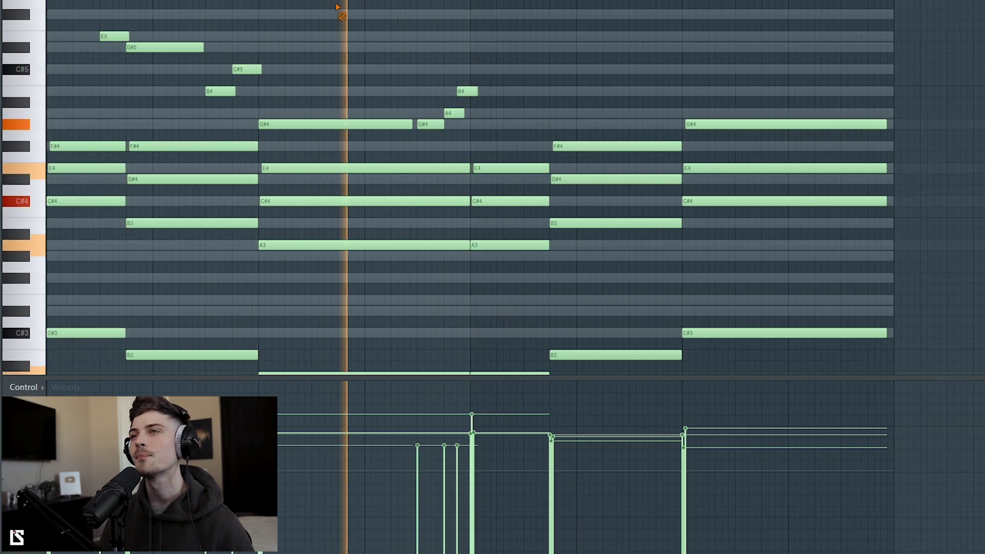
scroll(421, 37, "right", 1)
key("space")
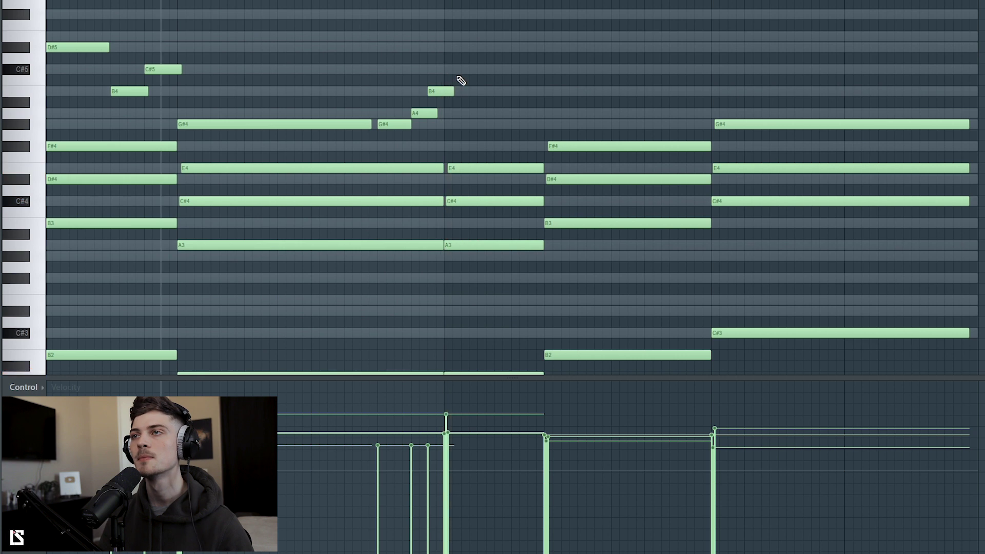
Shorten the B4 to end just before bar 5 and add a longer B4 starting at bar 5
right_click(449, 71)
key("space")
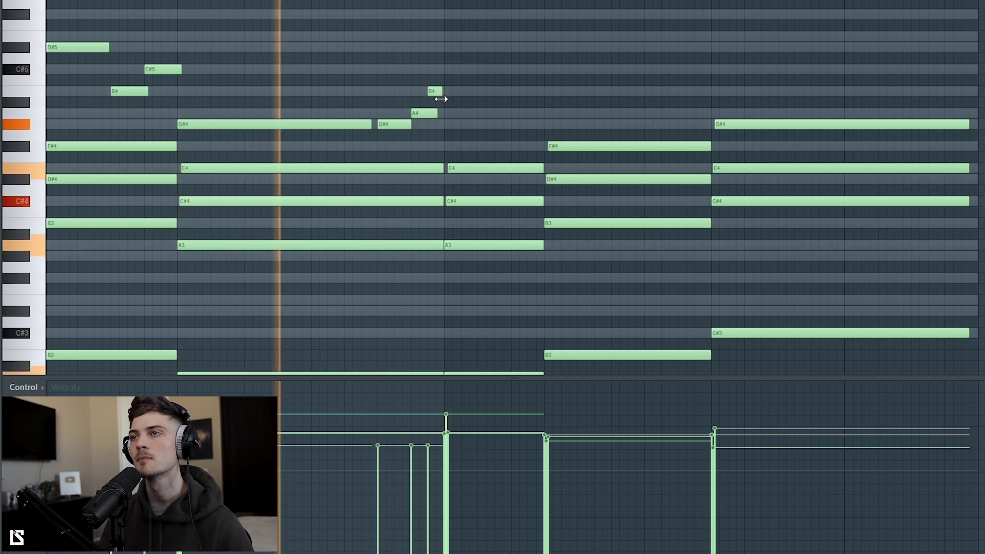
left_click(447, 93)
left_click_drag(456, 92, 503, 102)
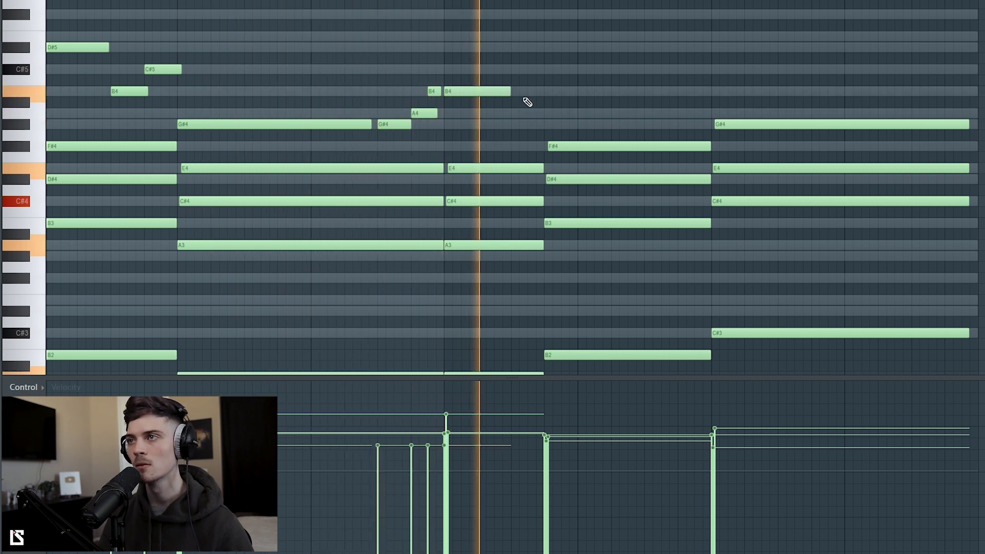
Add a C#5 after the longer B4, and place a D#5 at the chord change before bar 6
key("space")
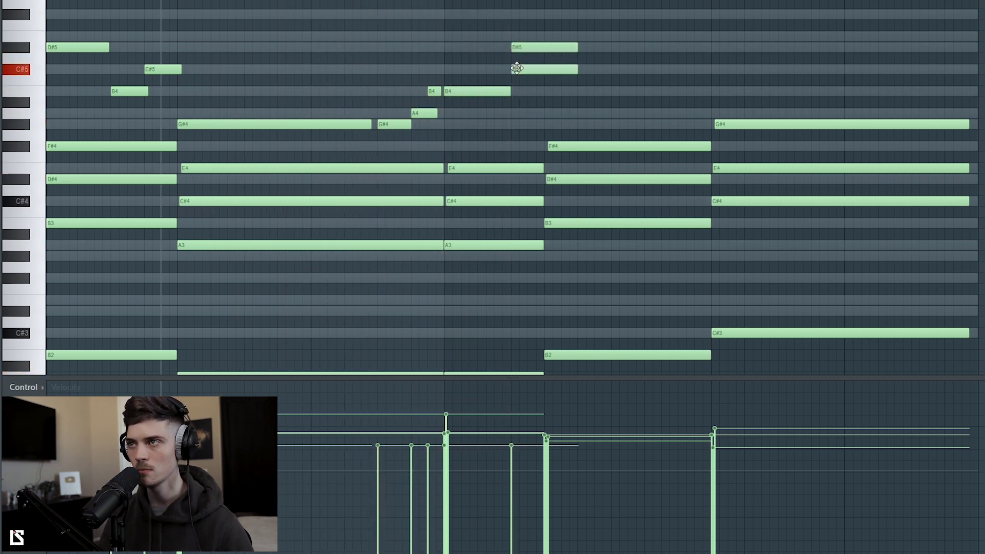
key("space")
left_click(551, 57)
key("space")
left_click_drag(552, 57, 548, 47)
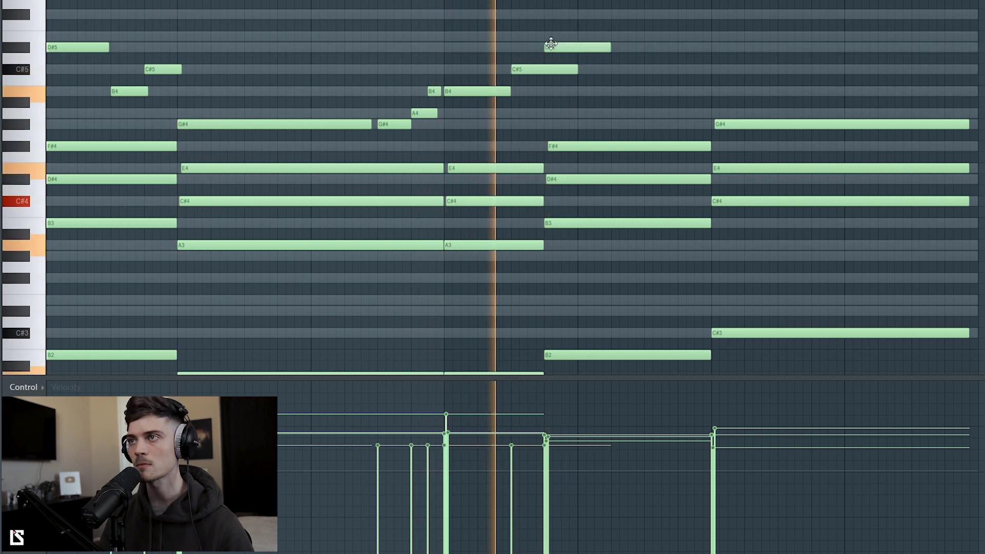
Add a high G#5 just before bar 7 and an F#5 at bar 7
left_click(685, 73)
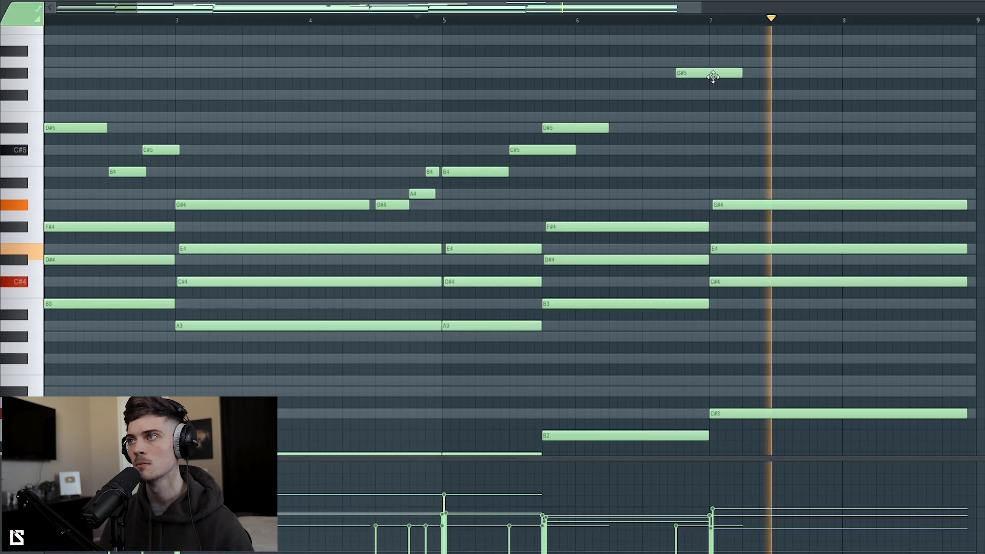
key("space")
left_click(714, 95)
key("space")
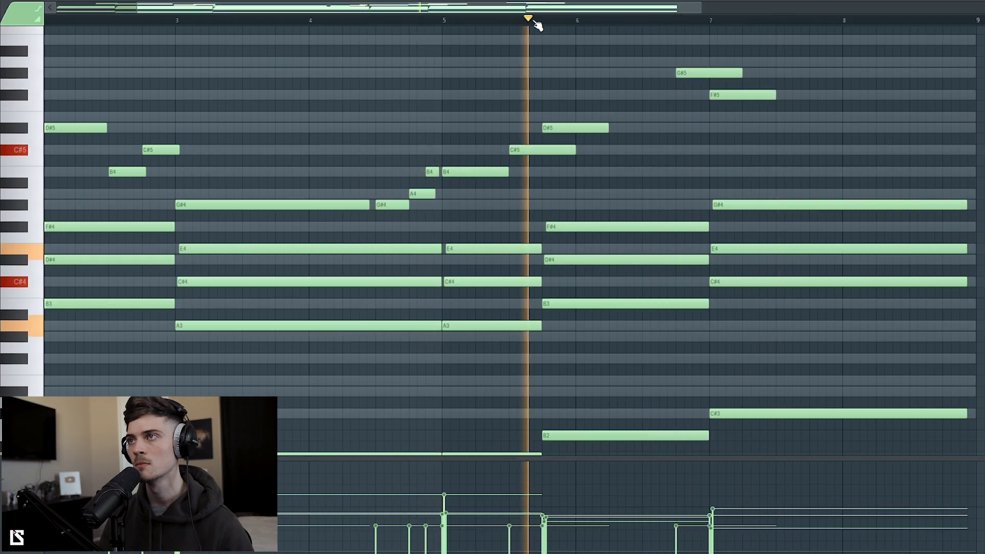
Extend the D#5 to meet the G#5, lower the F#5 to E5, and trim the G#5 to end at bar 7
scroll(528, 19, "down", 4)
left_click_drag(515, 128, 560, 128)
left_click_drag(588, 94, 589, 117)
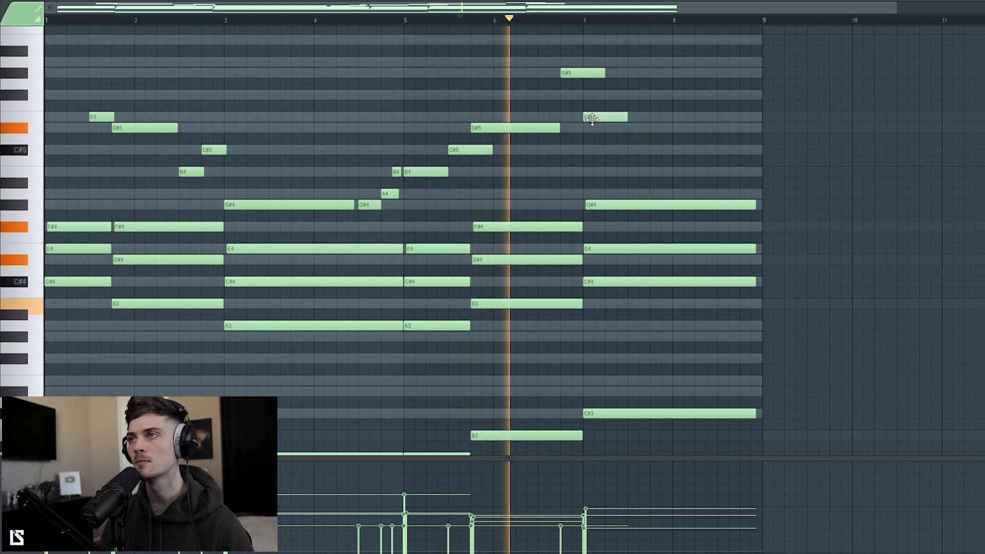
left_click_drag(605, 73, 583, 73)
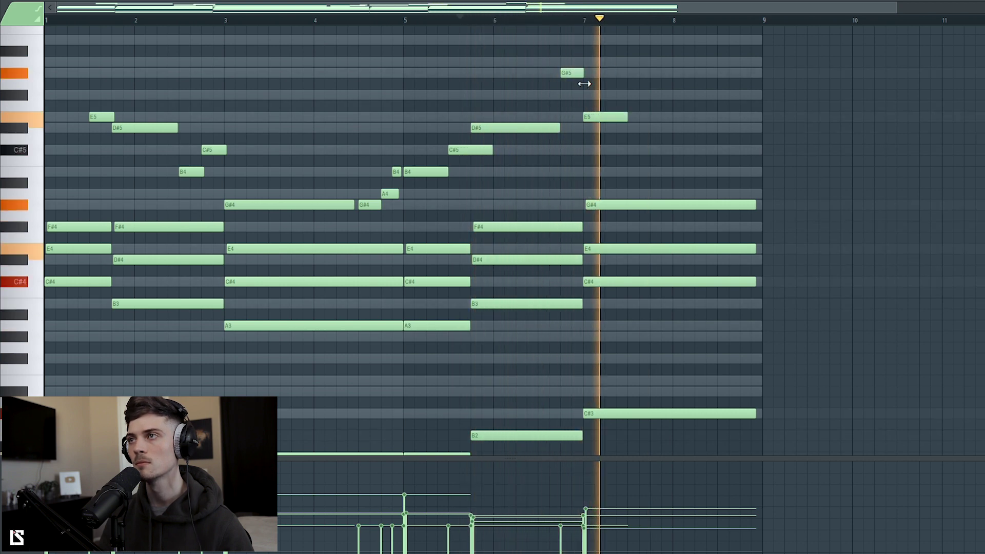
Replace the E5 at bar 7 with a long C#5, followed by a D#5 starting midway through bar 8
right_click(594, 117)
left_click(588, 128)
left_click_drag(605, 129, 747, 145)
key("space")
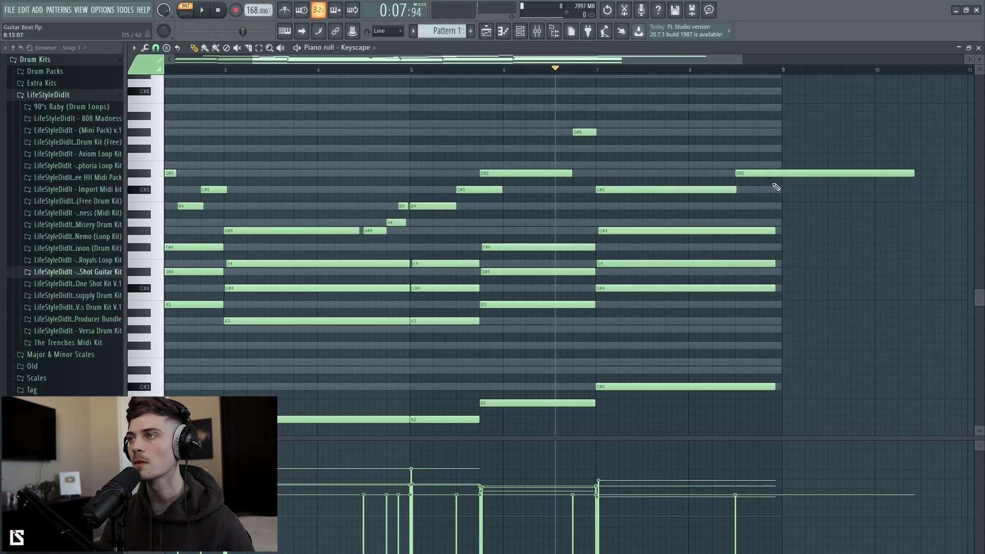
Shorten the last D#5 and follow it with a short E5 that ends at bar 9
key("space")
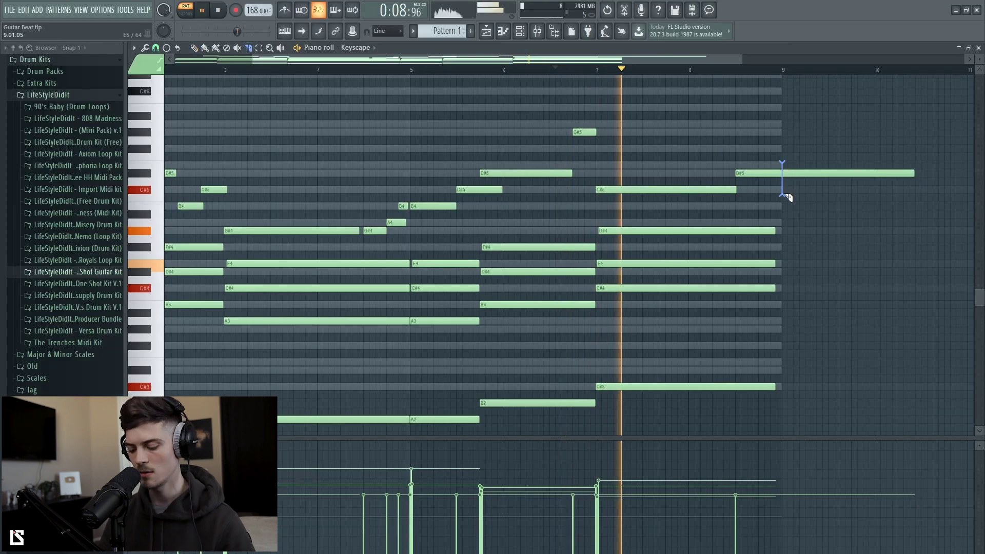
left_click_drag(914, 173, 782, 173)
left_click(763, 148)
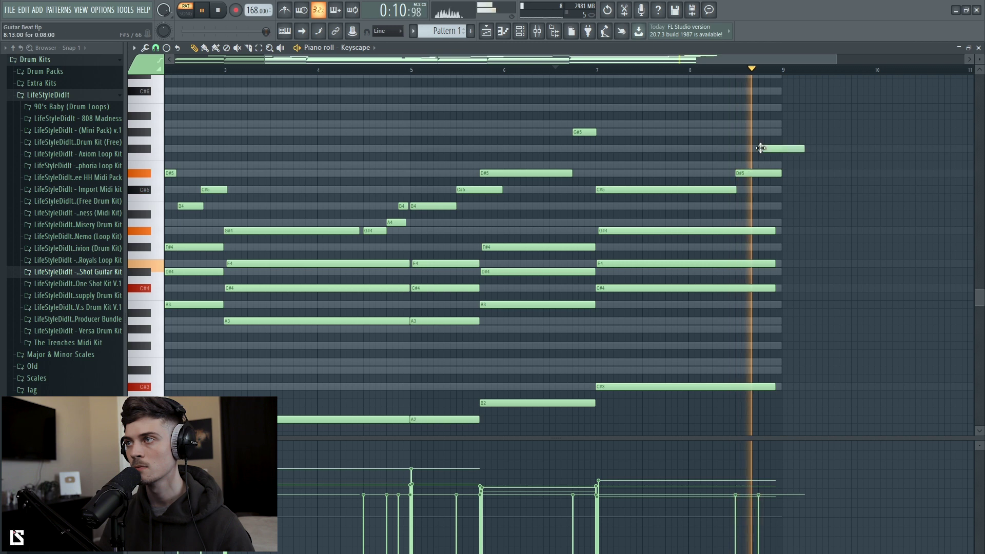
key("space")
key("space")
left_click_drag(795, 151, 760, 173)
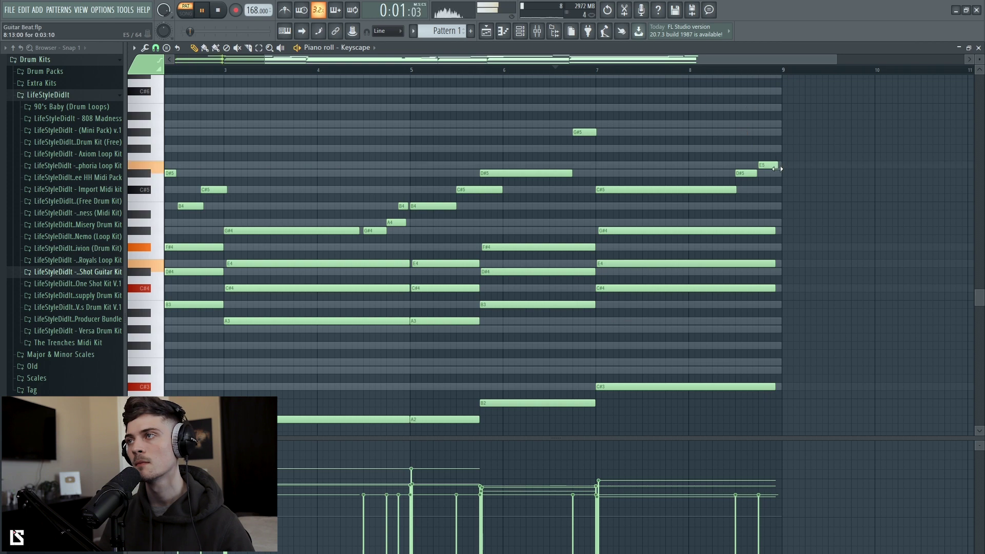
Select the high C#6 and B5 notes near the end of bar 8 and lower their velocity
scroll(689, 82, "down", 1)
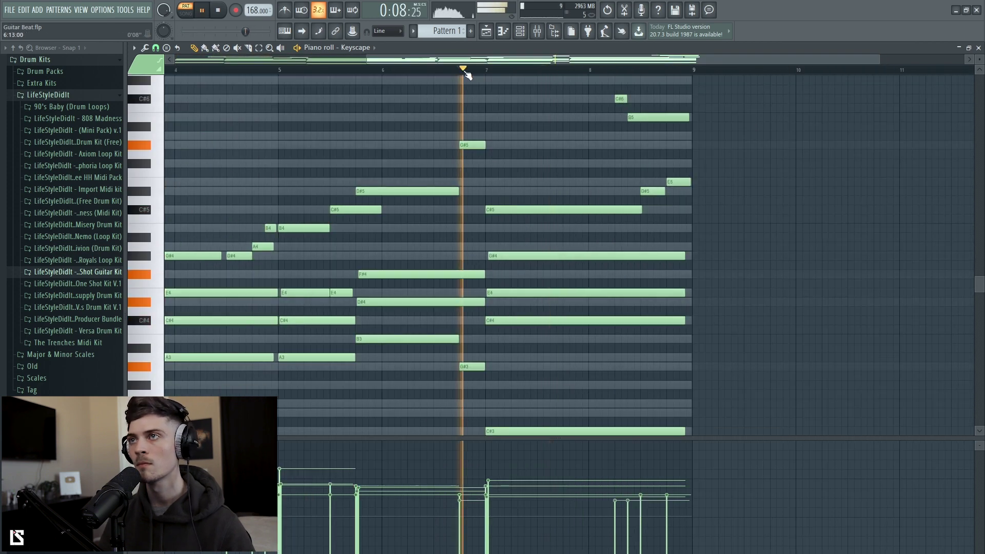
scroll(631, 108, "down", 2)
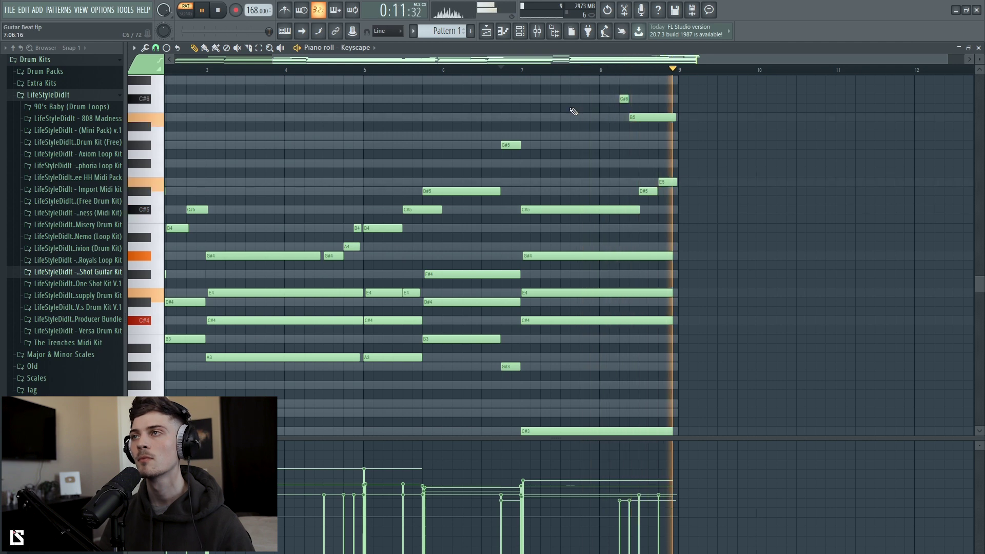
left_click_drag(607, 87, 683, 140)
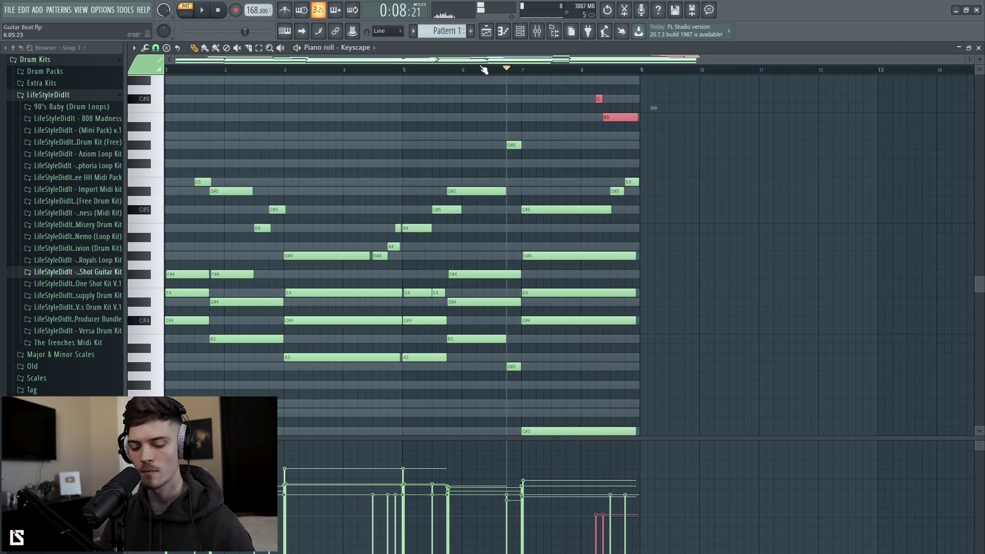
Randomize the velocity of all notes, apply a strum to them, and play the pattern
key("ctrl+a")
key("alt+r")
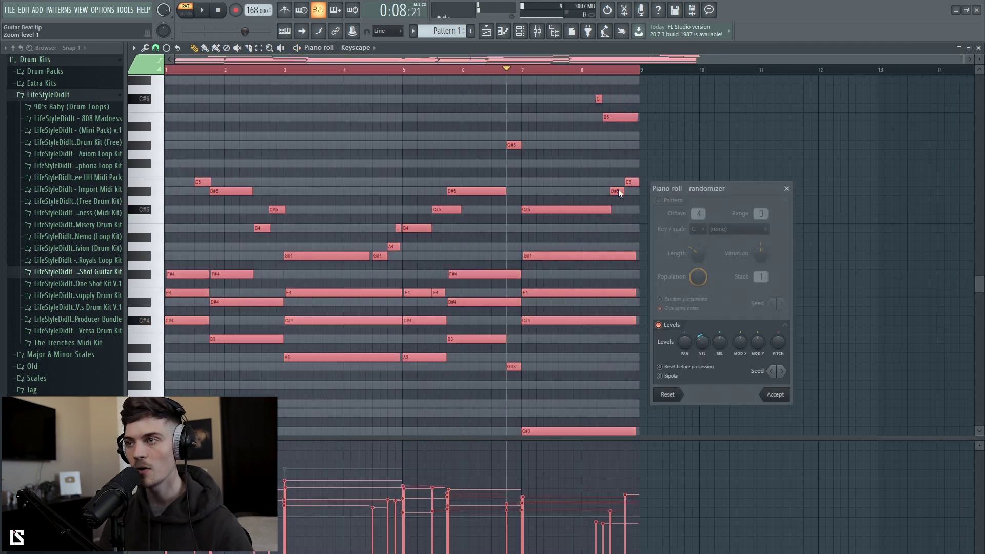
left_click(775, 395)
key("alt+s")
left_click(555, 343)
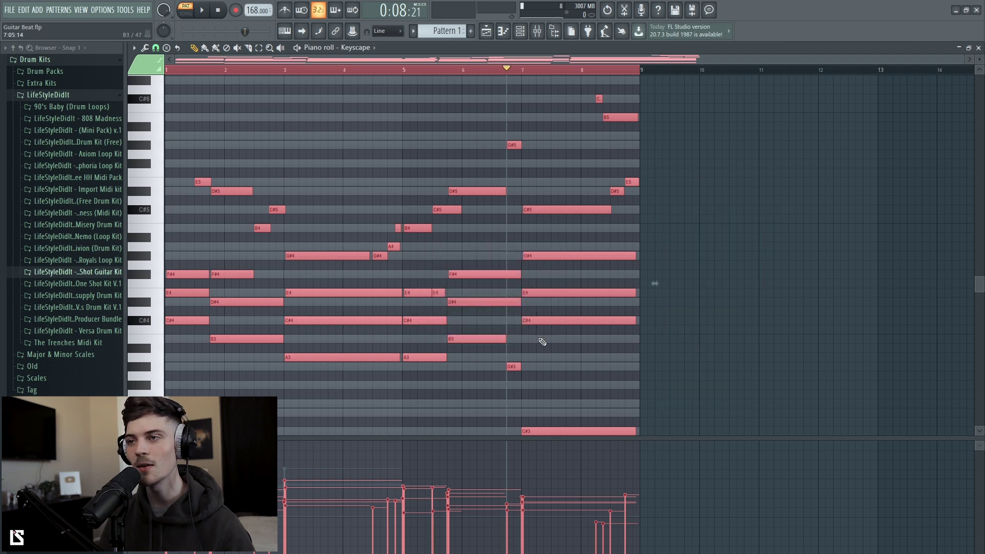
key("ctrl+d")
key("space")
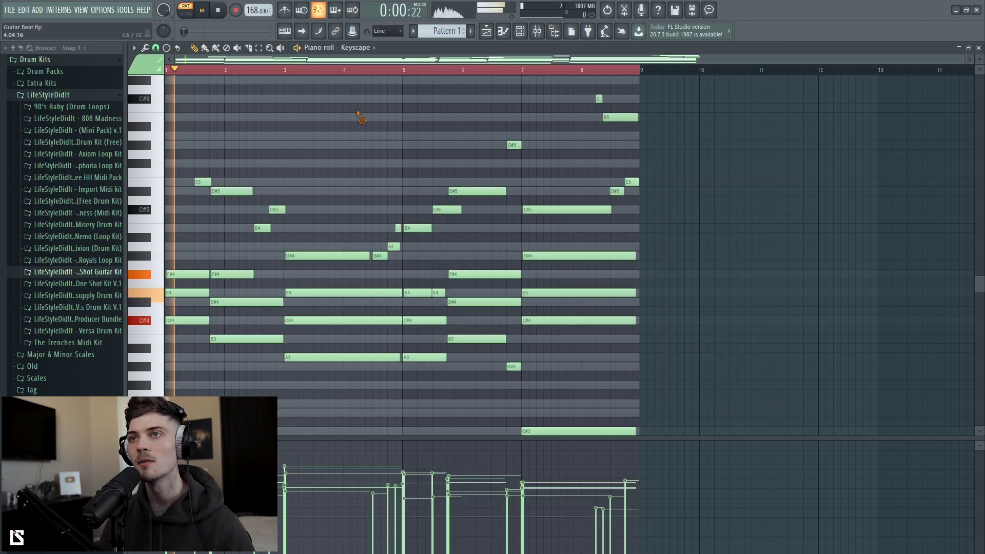
Review the pattern, copy the Keyscape notes into the LS - Guitar 1 Shot channel, and open that channel's notes
scroll(979, 59, "down", 3)
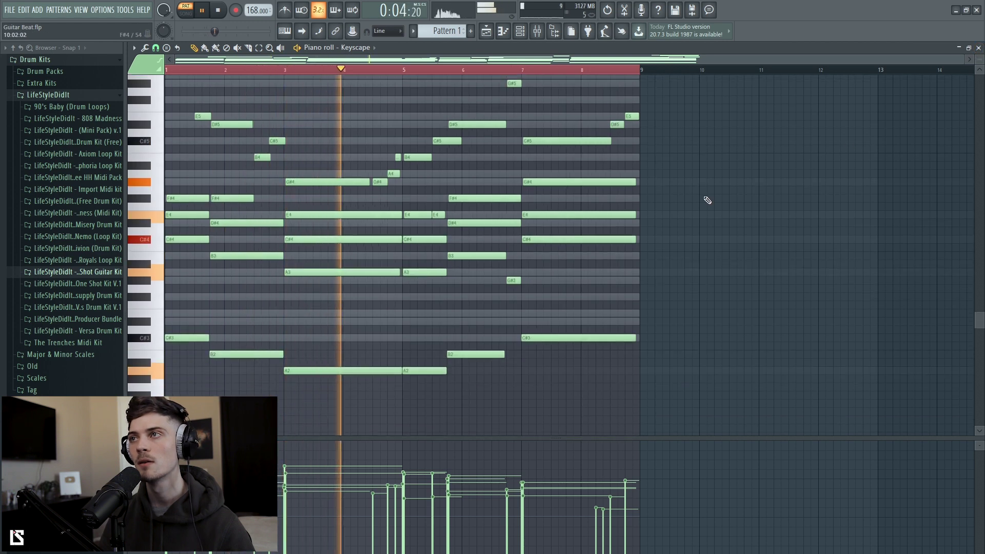
scroll(546, 61, "up", 3)
scroll(533, 163, "up", 2)
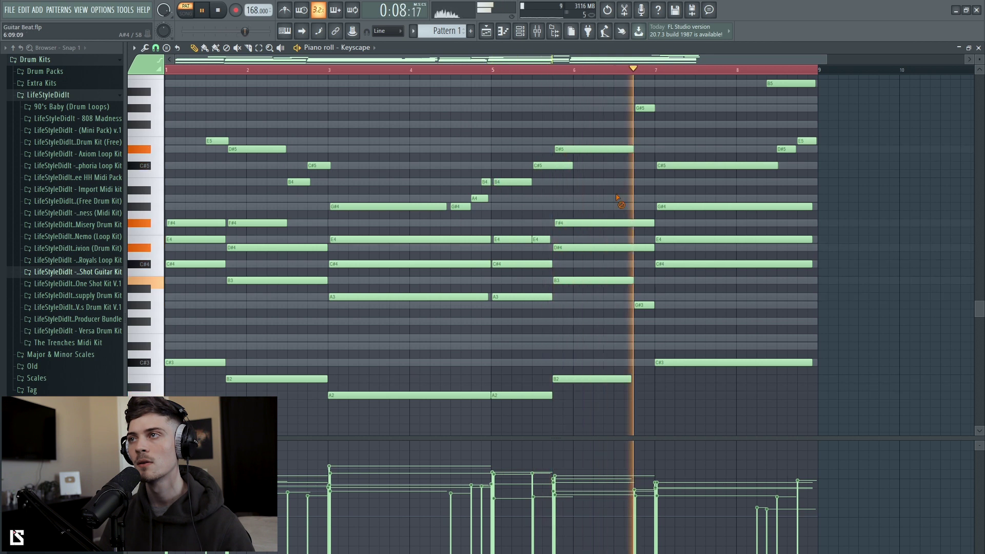
scroll(639, 180, "up", 1)
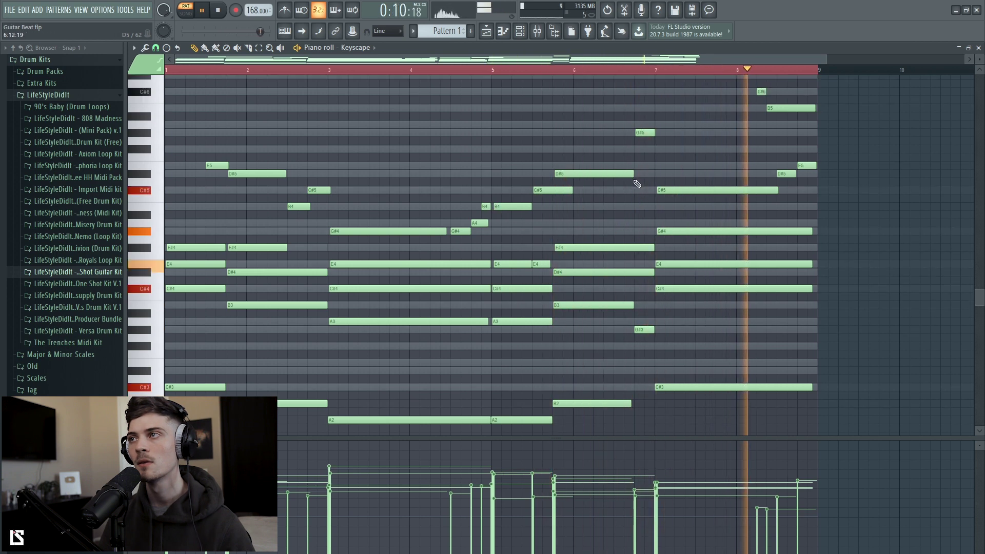
key("F6")
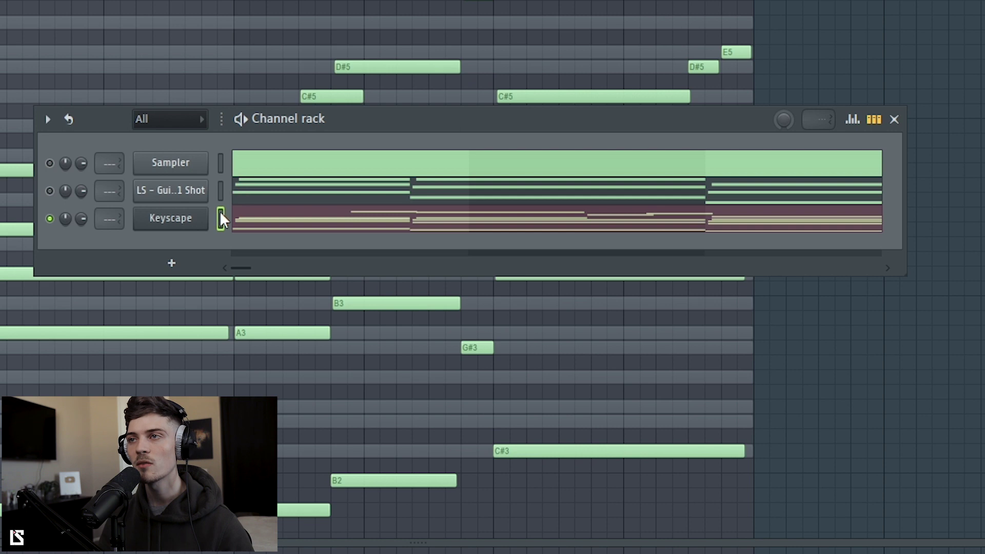
key("space")
key("F6")
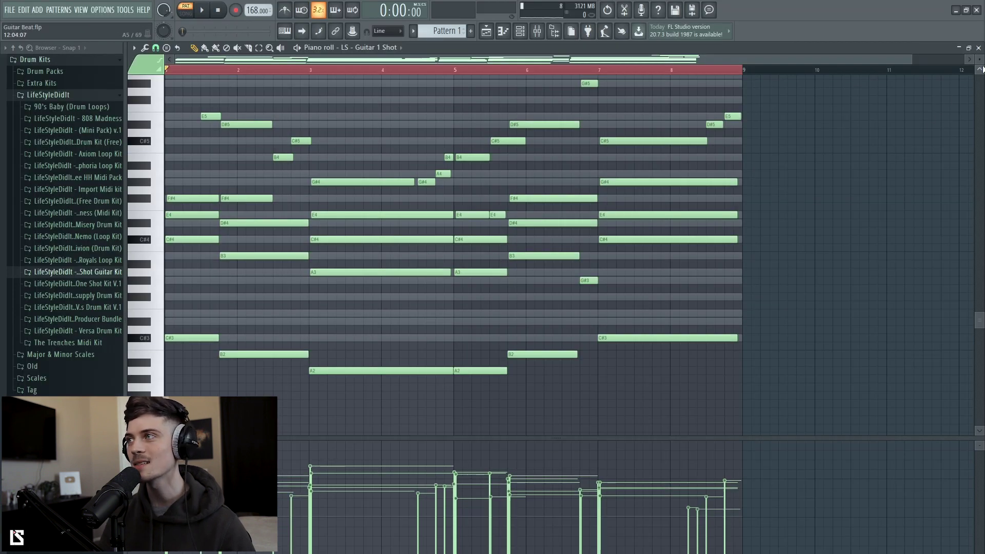
Delete the low C#3, B2 and A2 bass notes from the LS - Guitar 1 Shot pattern during playback
scroll(978, 59, "up", 1)
scroll(880, 222, "down", 1)
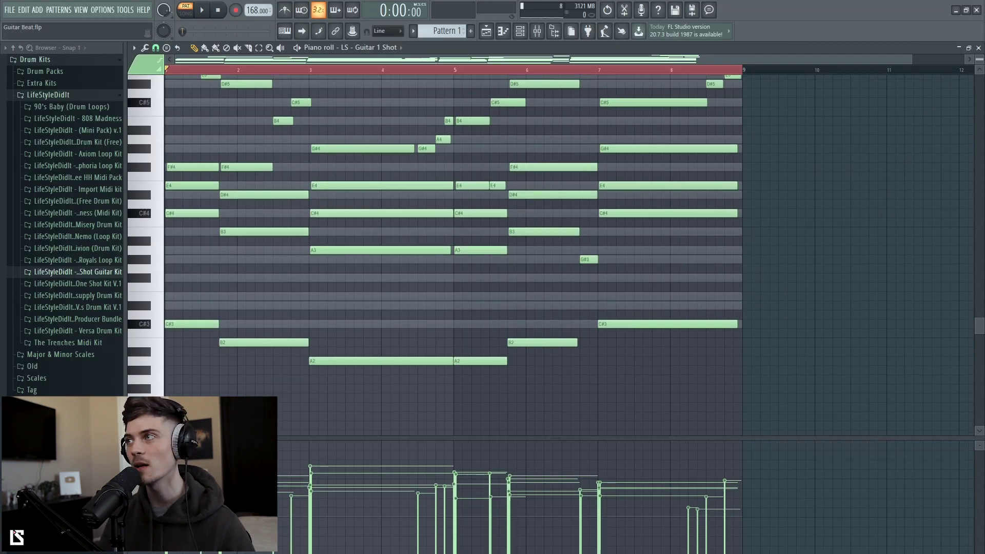
scroll(979, 59, "down", 1)
scroll(810, 174, "up", 1)
key("space")
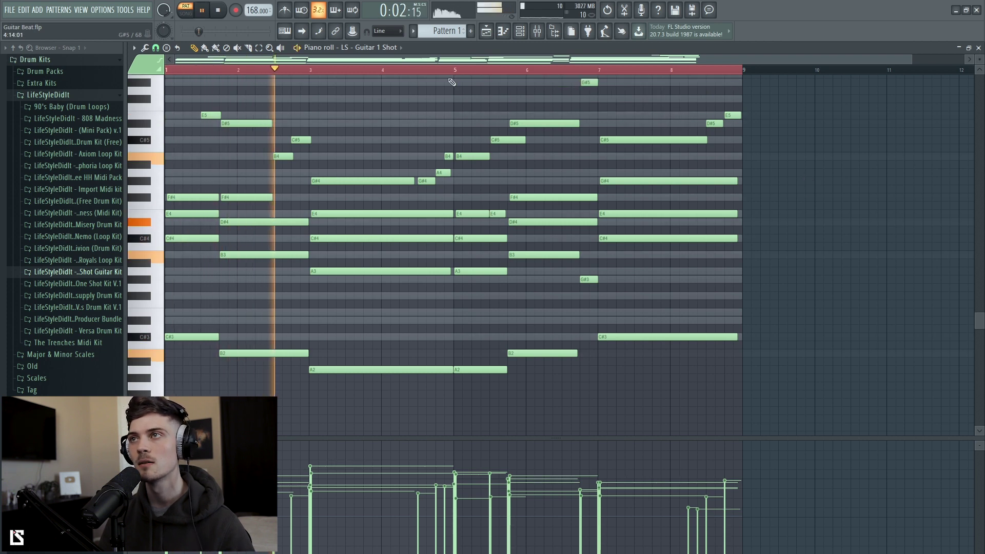
mouse_move(382, 329)
left_mouse_down()
mouse_move(252, 348)
mouse_move(512, 365)
mouse_move(637, 330)
left_mouse_up()
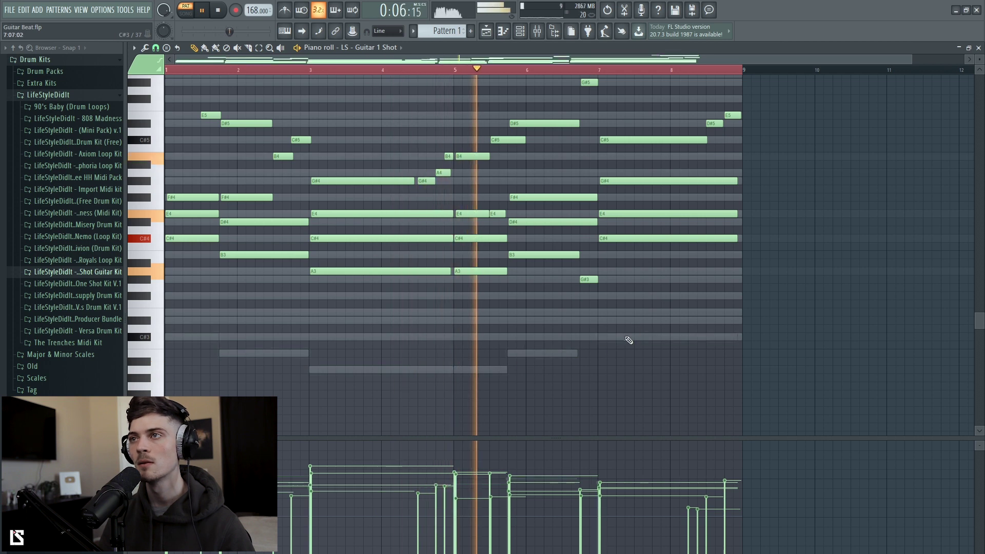
Route the LS - Guitar 1 Shot channel to mixer track 2 and load Guitar Rig 5 there with the LS Guitar FX preset
left_click(541, 32)
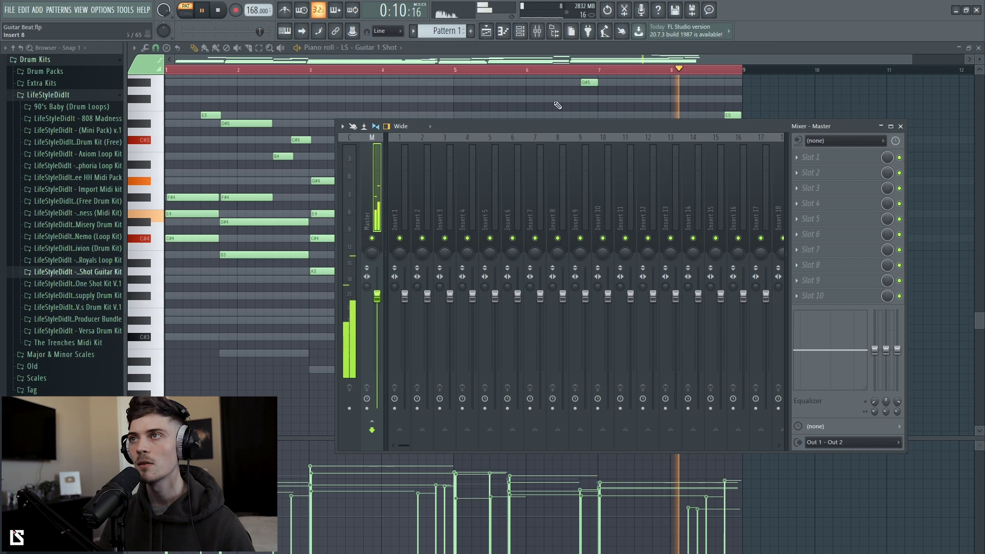
left_click(521, 32)
left_click(445, 188)
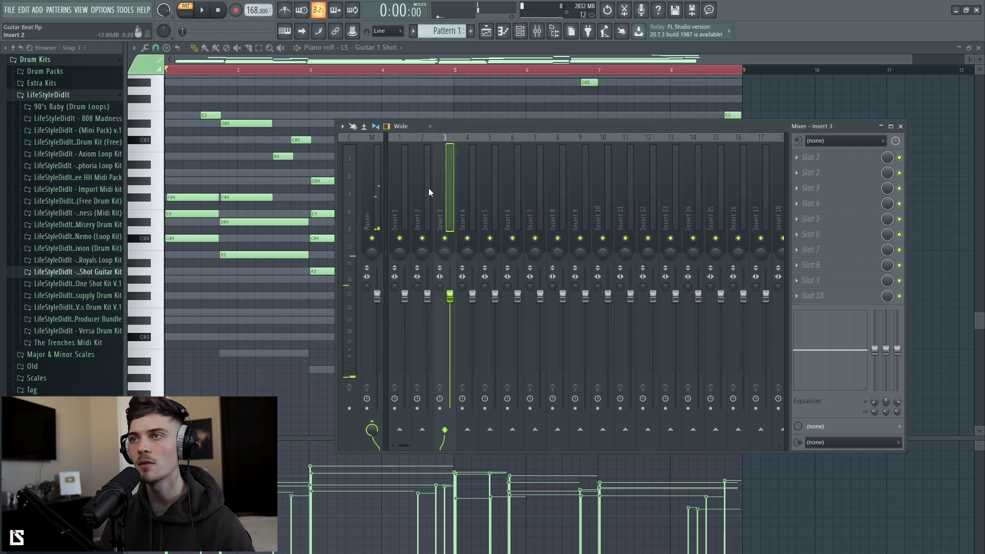
right_click(425, 201)
left_click(463, 226)
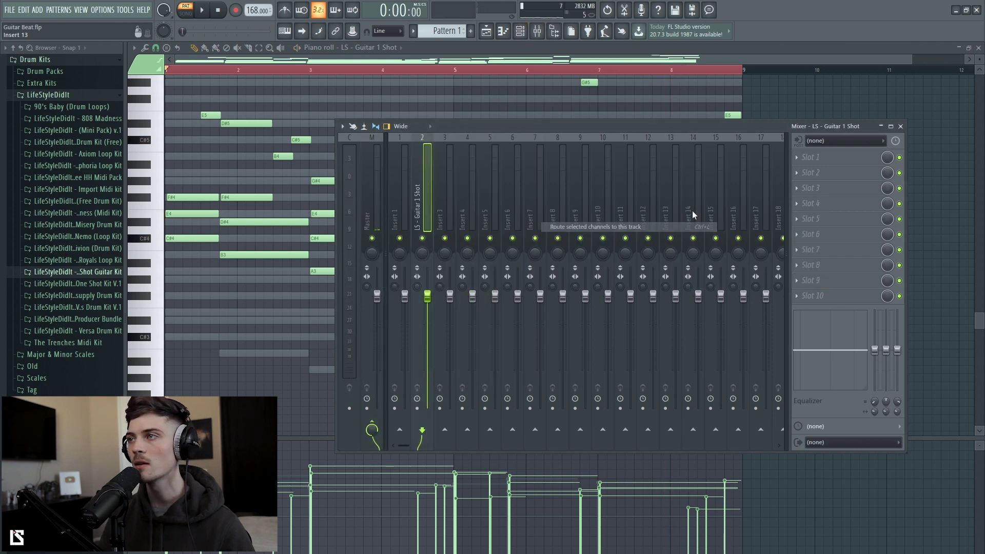
key("F12")
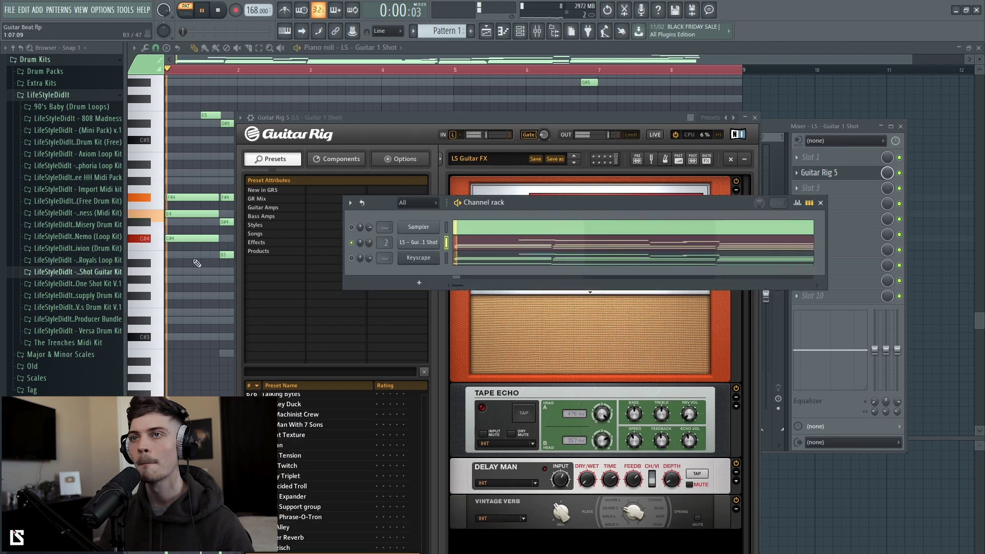
key("space")
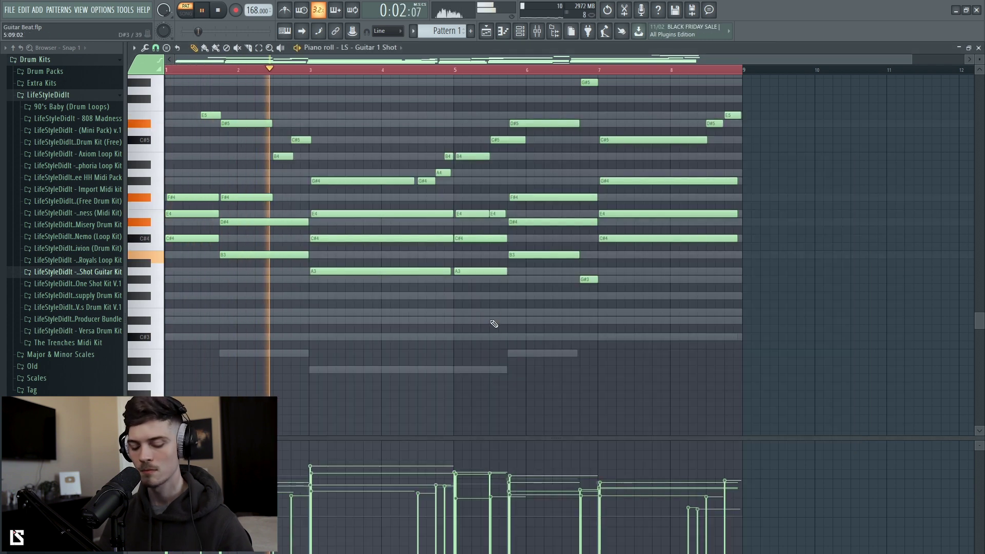
Transpose all LS - Guitar 1 Shot notes up one semitone and play the result
key("ctrl+a")
key("shift+Up")
key("space")
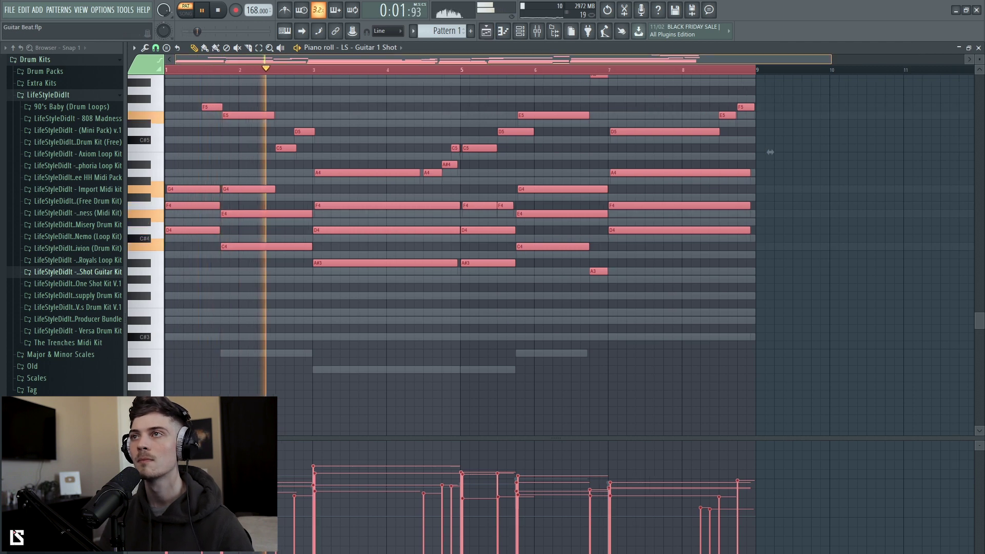
Transpose all Keyscape notes up one semitone and play the pattern
key("Down")
key("space")
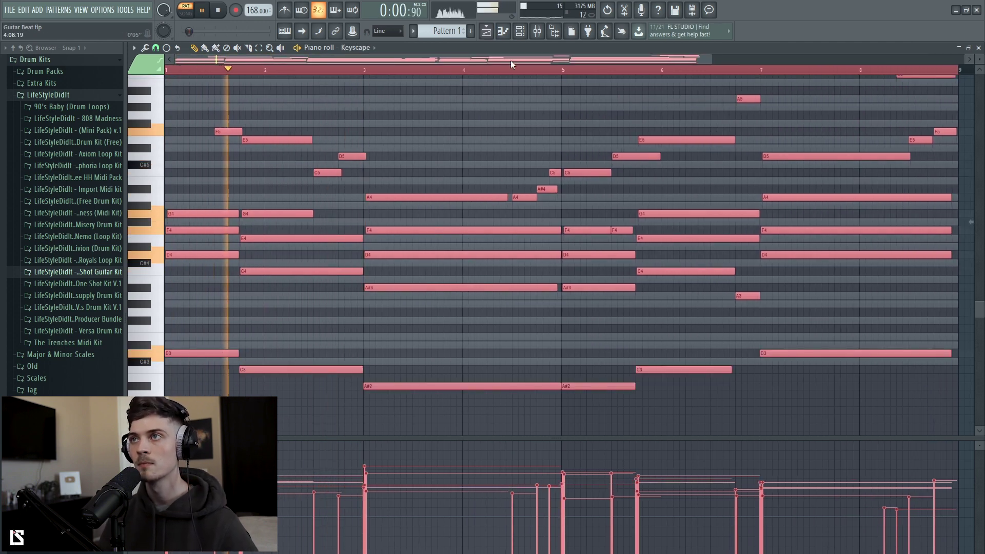
Open the LS - Guitar 1 Shot notes and delete the high C6 and D6 notes near bar 8
key("F6")
right_click(418, 227)
left_click(462, 335)
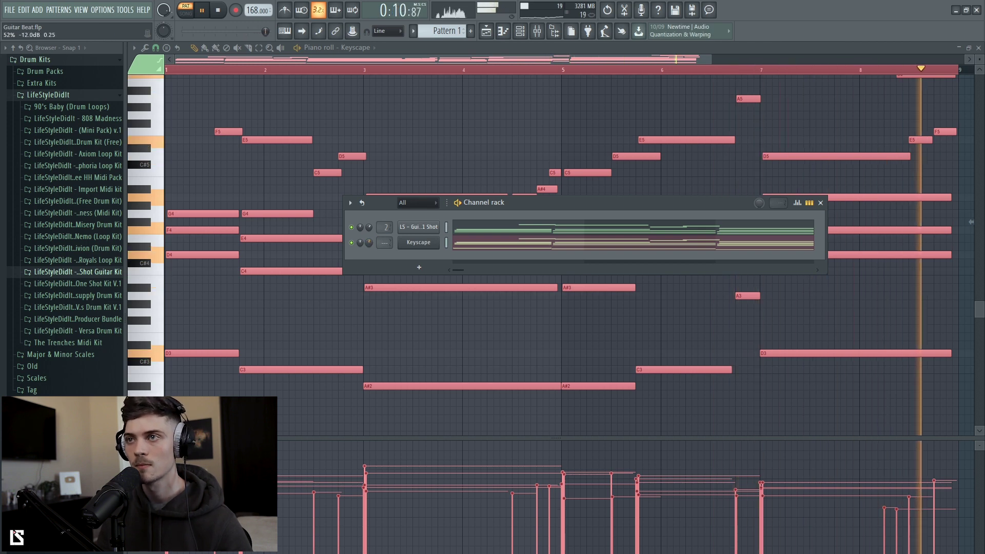
left_click(495, 229)
scroll(505, 82, "down", 2)
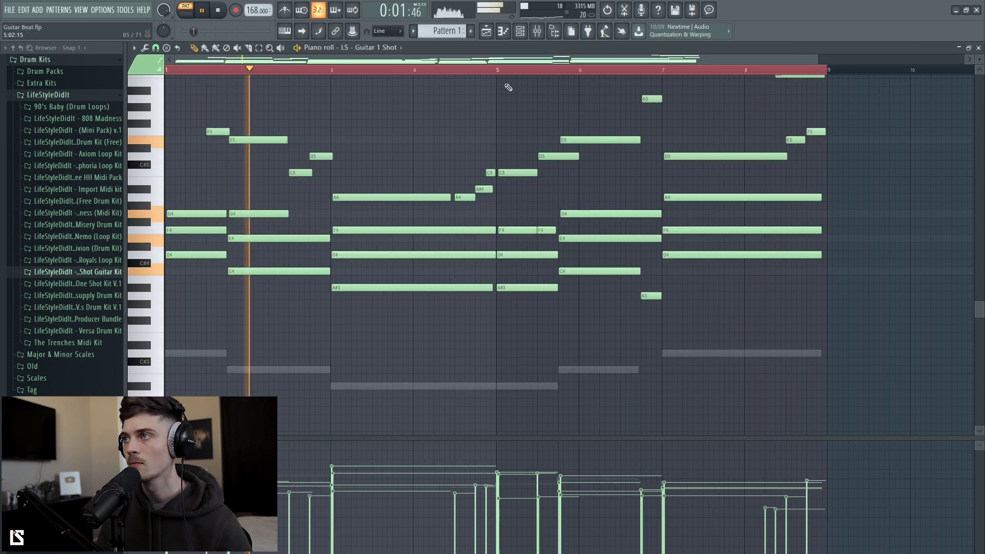
scroll(564, 113, "up", 2)
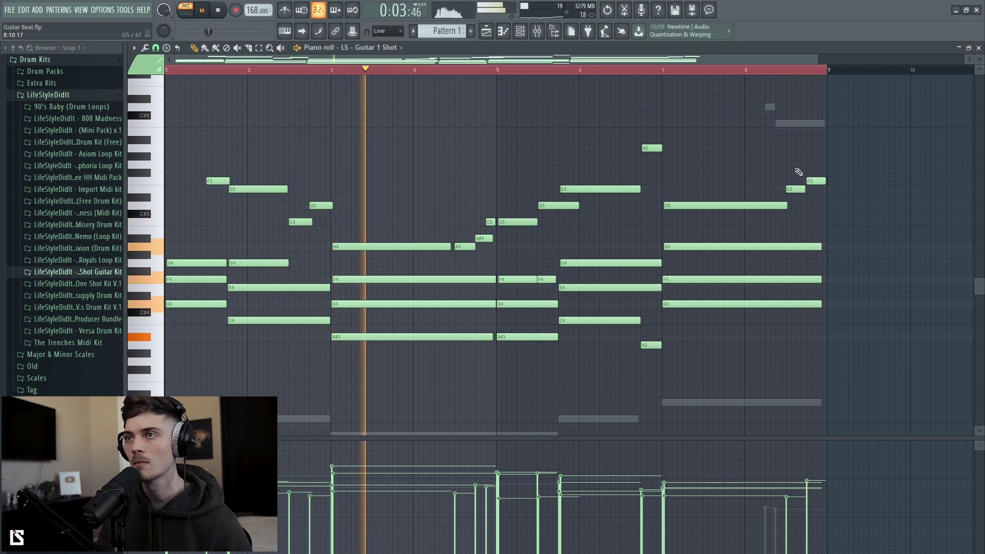
Add LS - Guitar 8 Shot from the Shot Guitar Kit as a new channel and paste the LS - Guitar 1 Shot notes into it
key("F6")
left_click(105, 280)
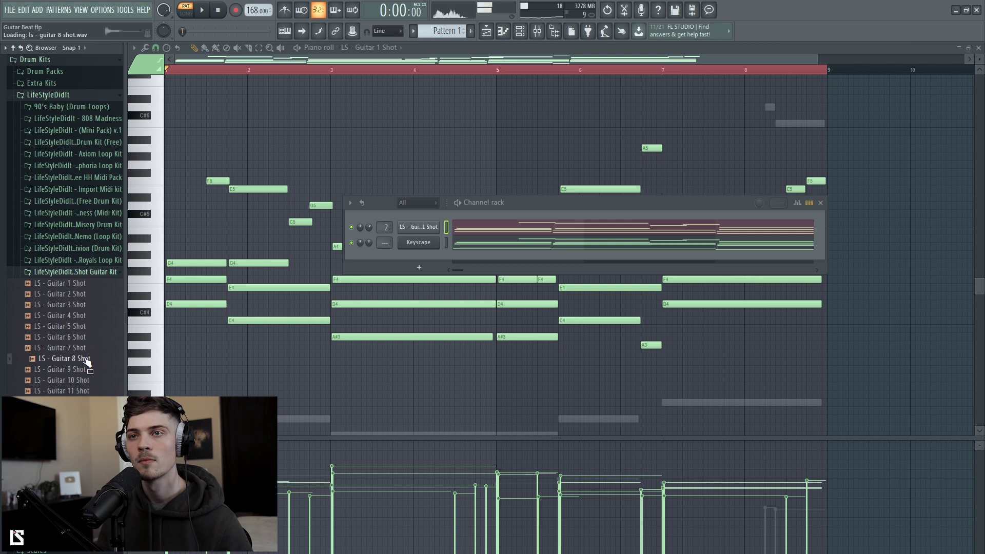
left_click_drag(426, 221, 444, 229)
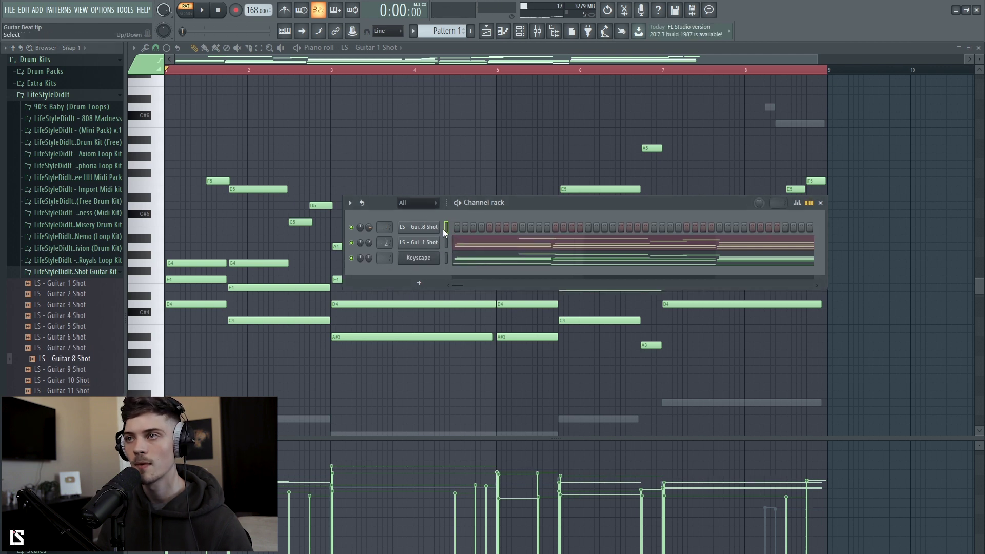
left_click(446, 227)
key("ctrl+v")
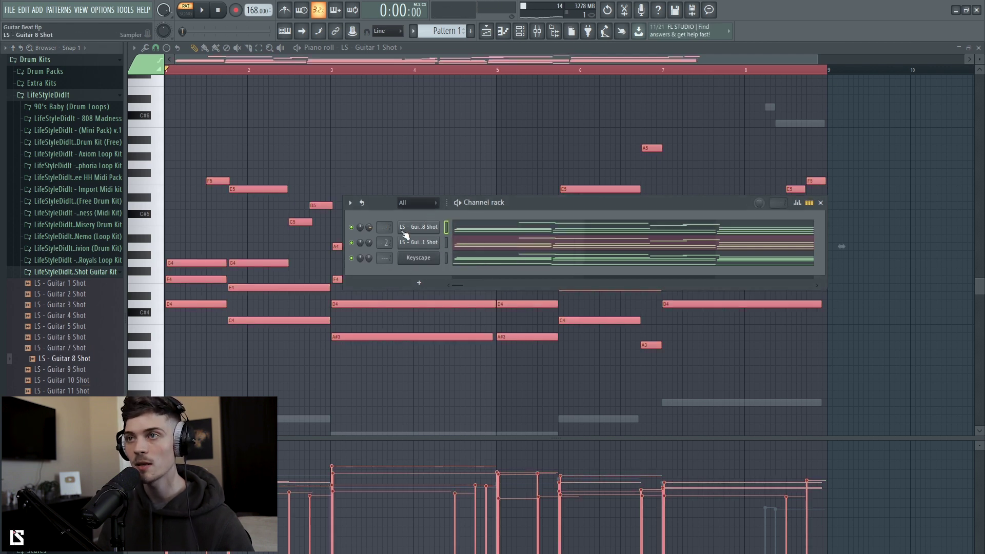
Solo the new guitar channel, raise its volume slightly, and replace its sample with LS - Guitar 12 Shot
right_click(351, 227)
left_click_drag(255, 195, 255, 190)
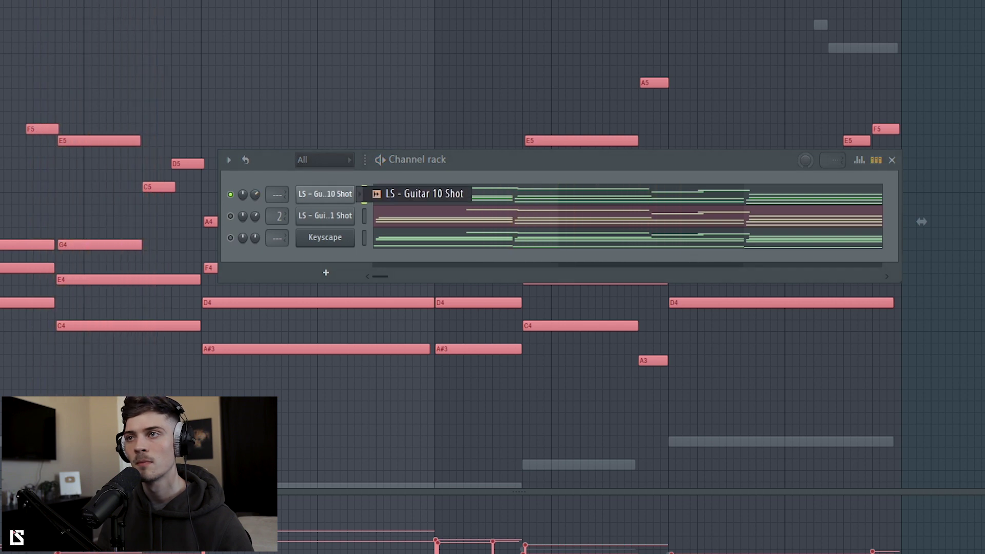
scroll(324, 194, "down", 2)
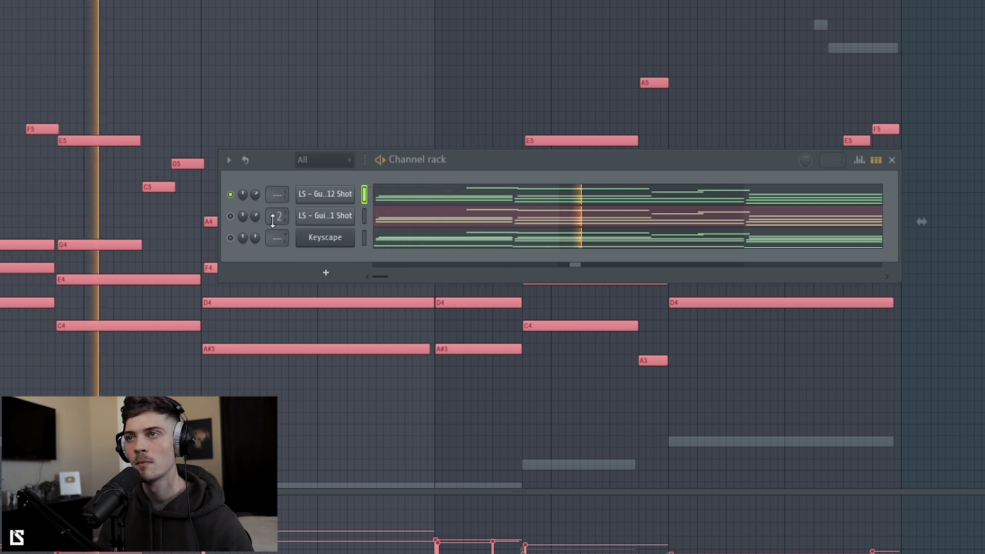
Shorten the LS - Guitar 12 Shot volume envelope by lowering its hold, decay, sustain and release during playback
left_click(315, 199)
left_click(85, 147)
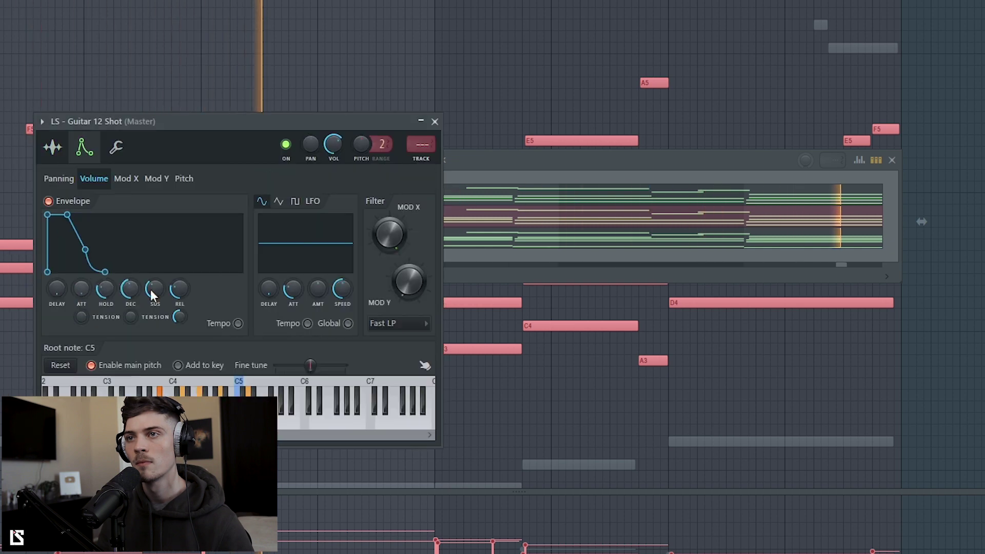
left_click(435, 122)
left_click(328, 198)
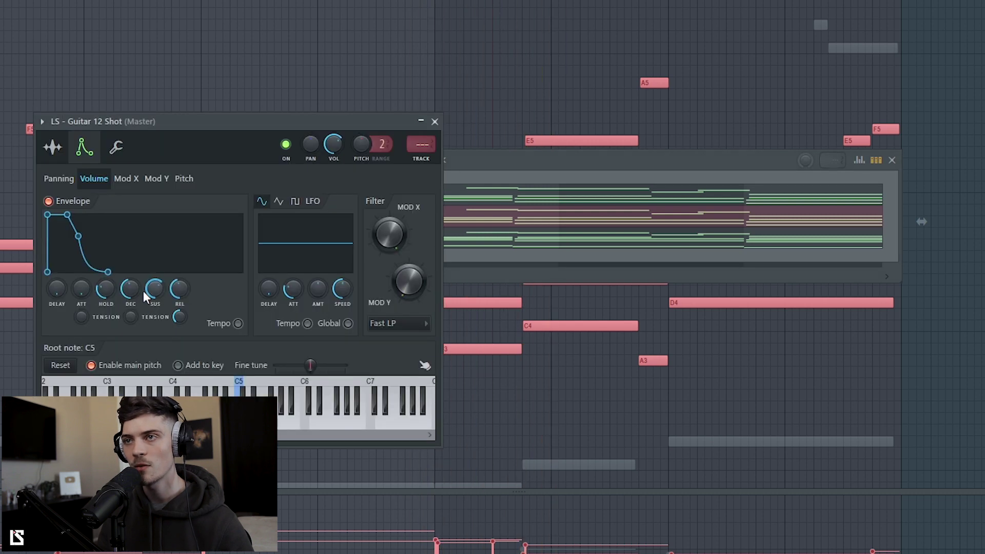
left_click_drag(148, 290, 148, 297)
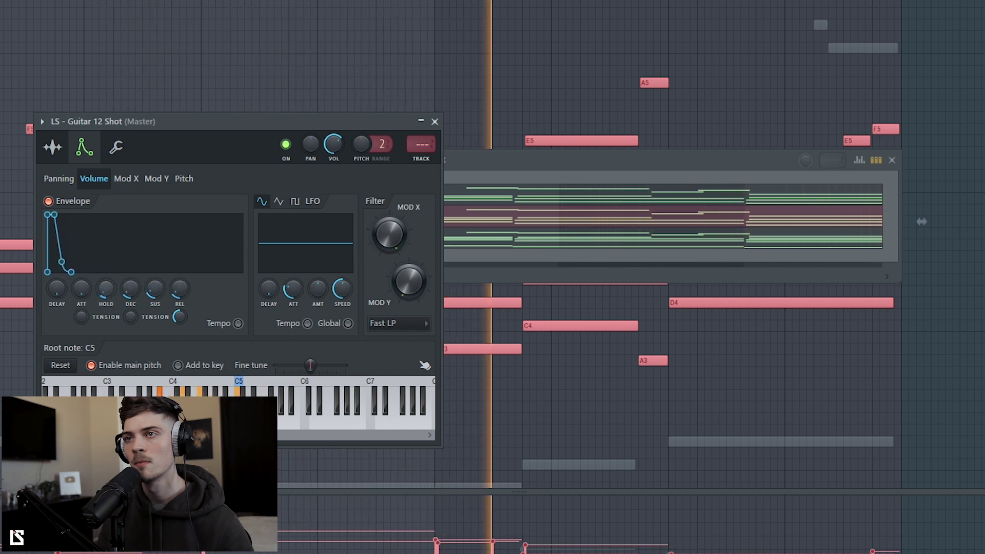
left_click_drag(106, 290, 155, 295)
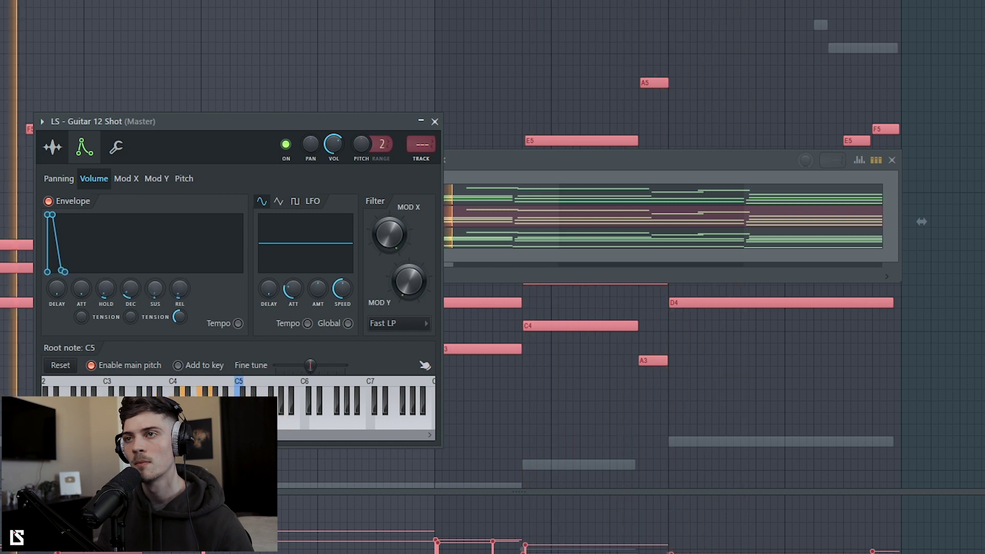
Route the LS - Guitar 12 Shot channel to mixer track 2, which holds Guitar Rig 5
key("F9")
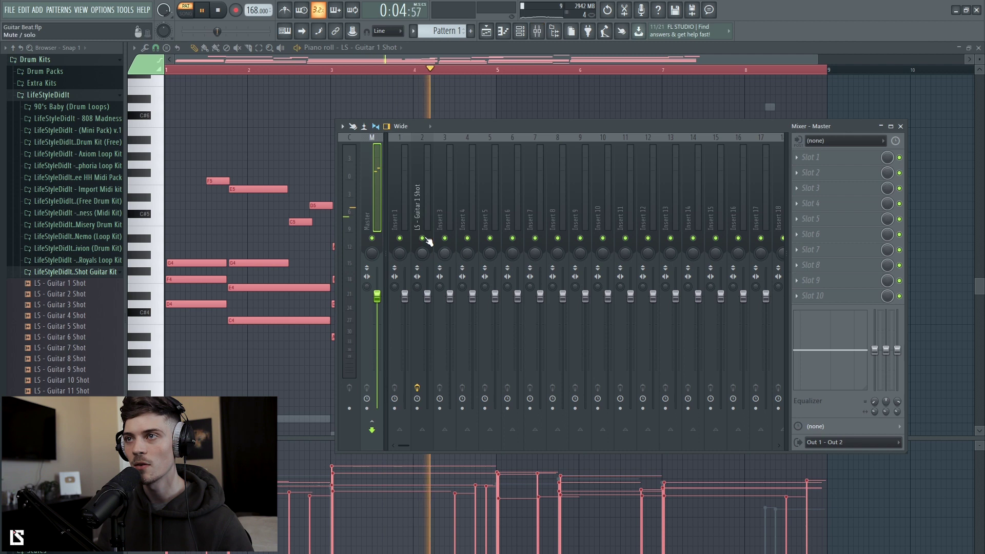
right_click(431, 136)
mouse_move(488, 227)
left_click(560, 226)
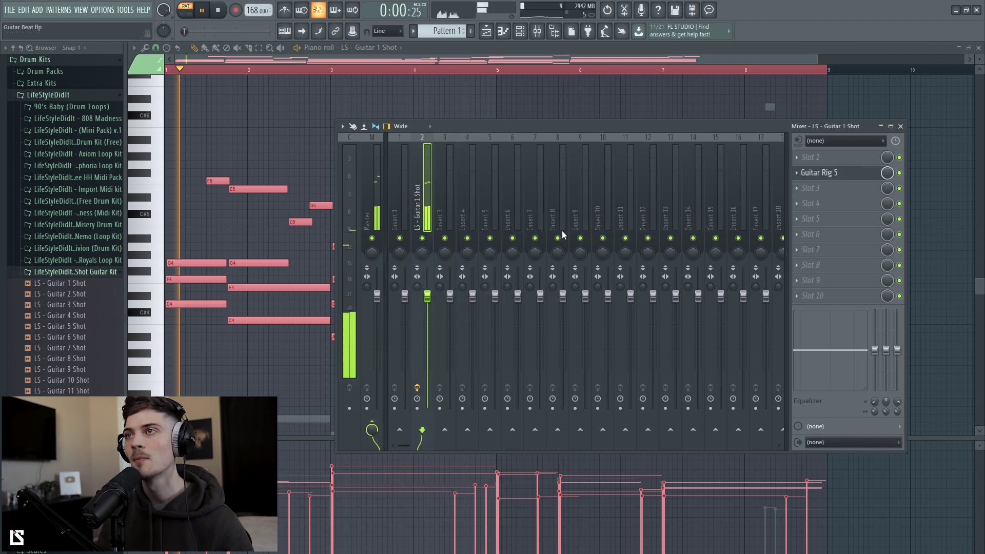
Transpose the LS - Guitar 12 Shot, LS - Guitar 1 Shot and Keyscape channels together by 2 semitones and play the result
key("F6")
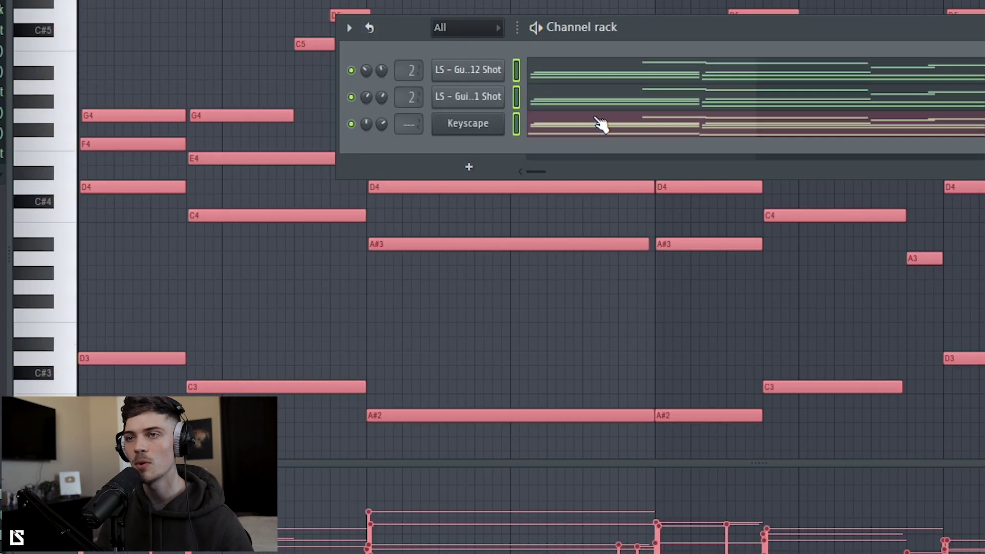
left_click(349, 28)
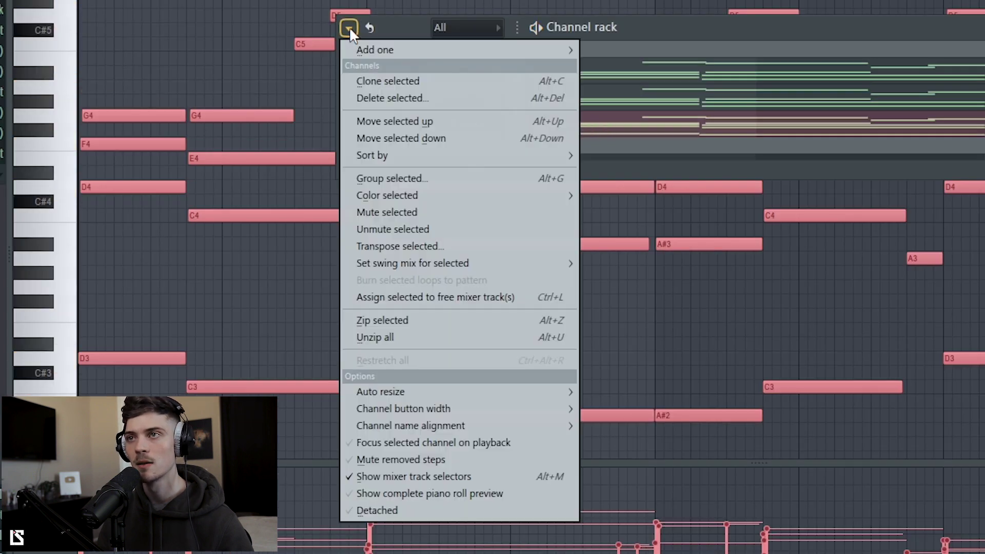
left_click(407, 247)
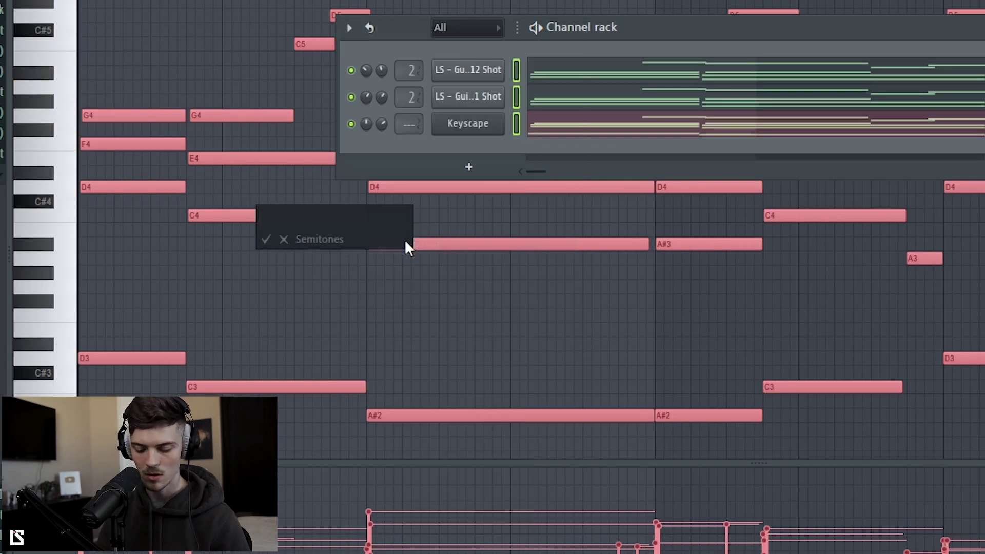
type("2")
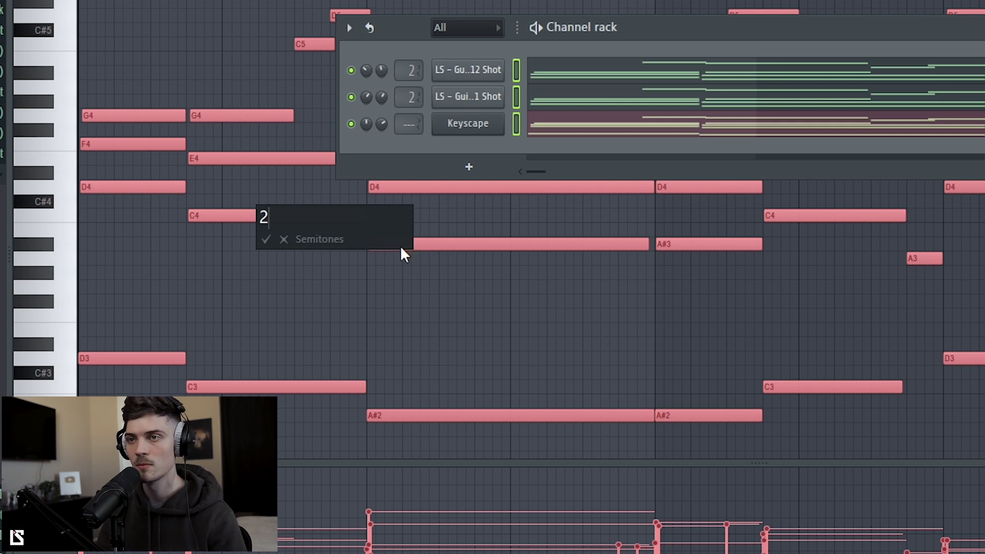
key("Return")
key("space")
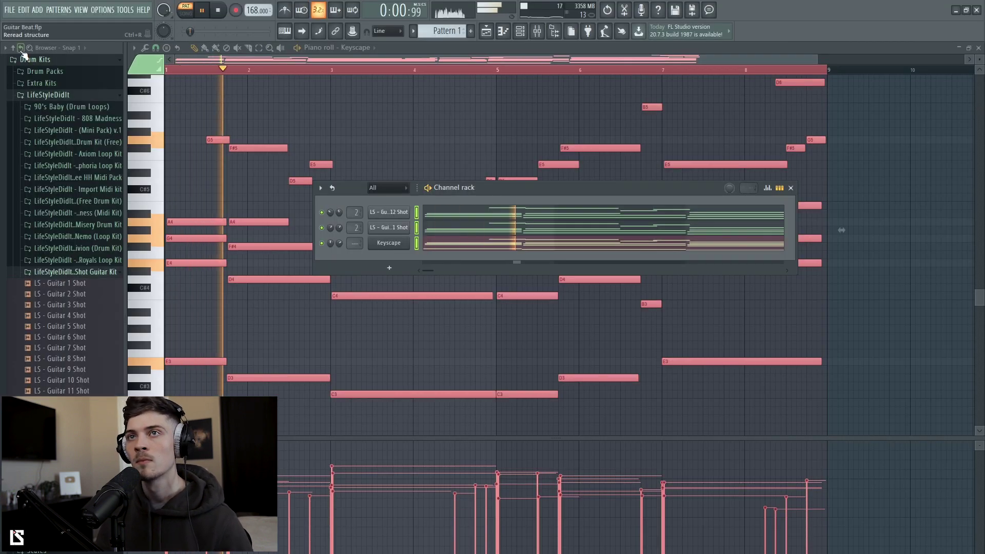
Collapse the browser folders, add an Arcade channel with the Distant Voices instrument, and close its window
left_click(21, 49)
left_click_drag(510, 195, 490, 201)
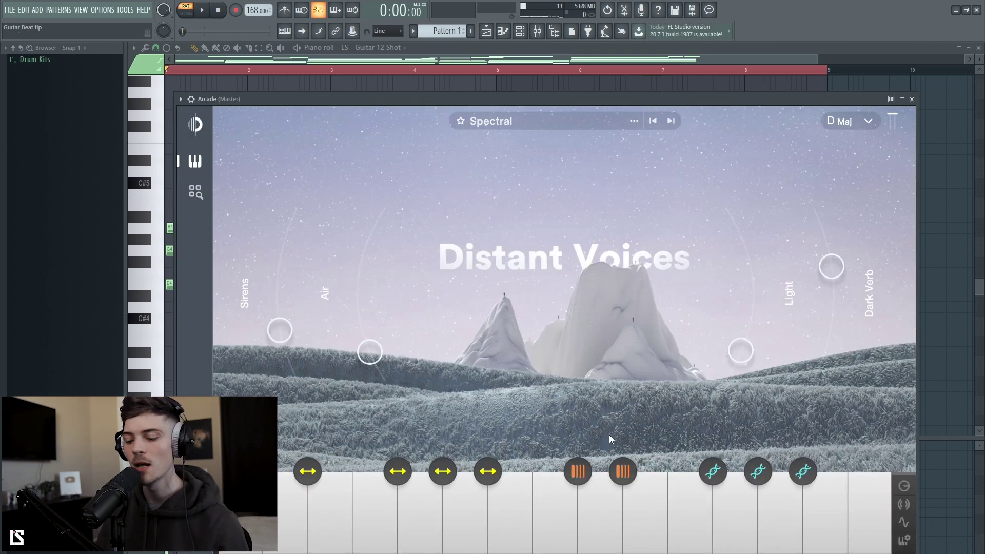
left_click(912, 100)
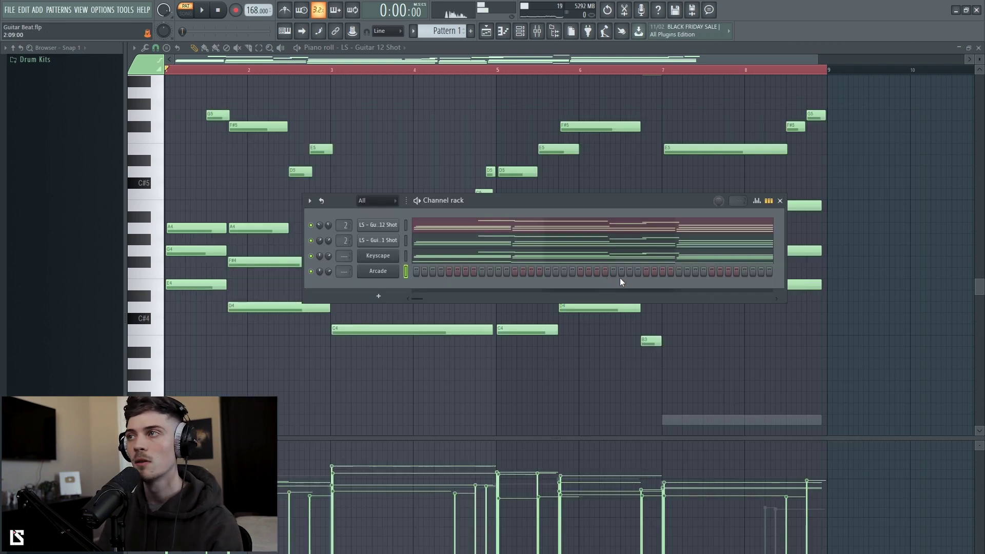
Preview the loop, open the Arcade channel's piano roll, and make its F5 note one bar long in bar 1
left_click(202, 11)
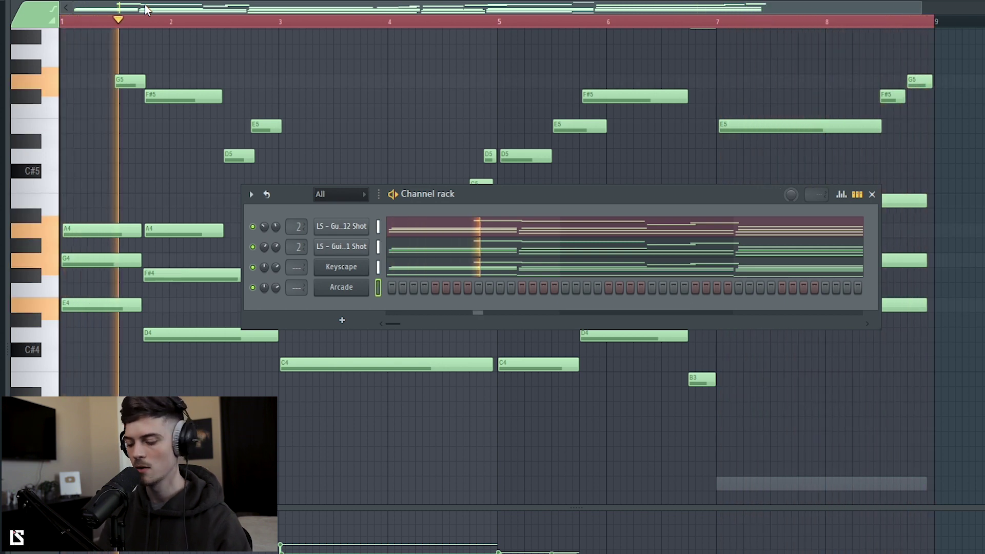
key("space")
right_click(349, 288)
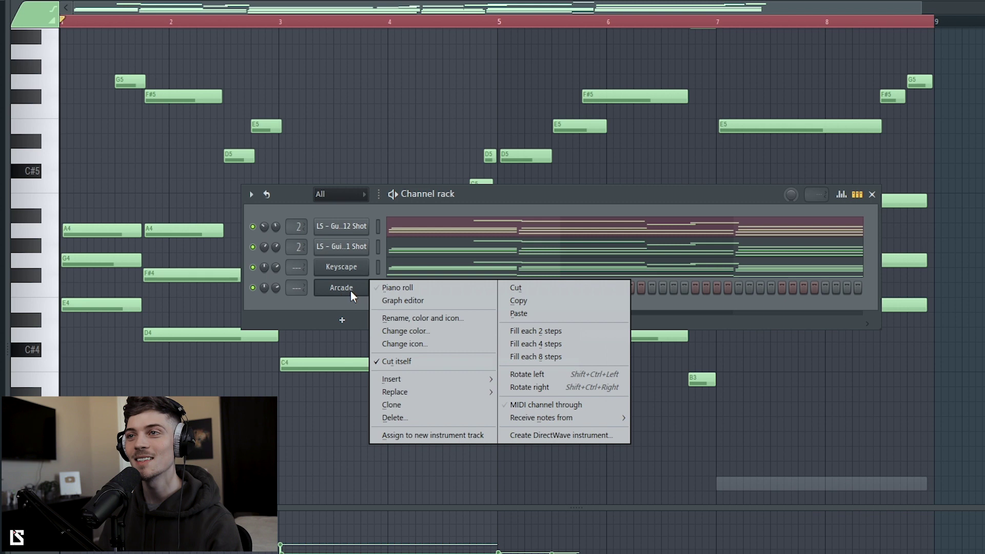
left_click(382, 287)
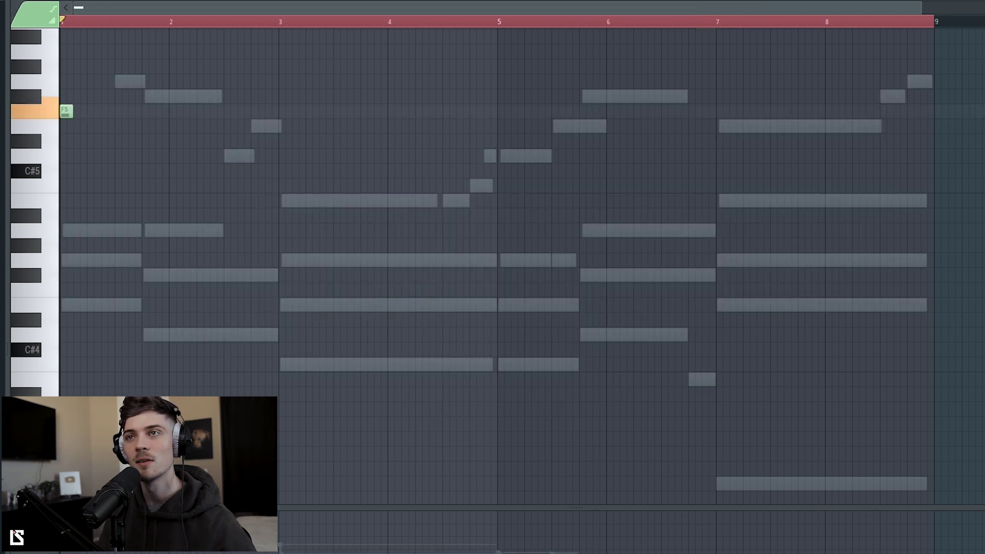
left_click_drag(170, 121, 169, 128)
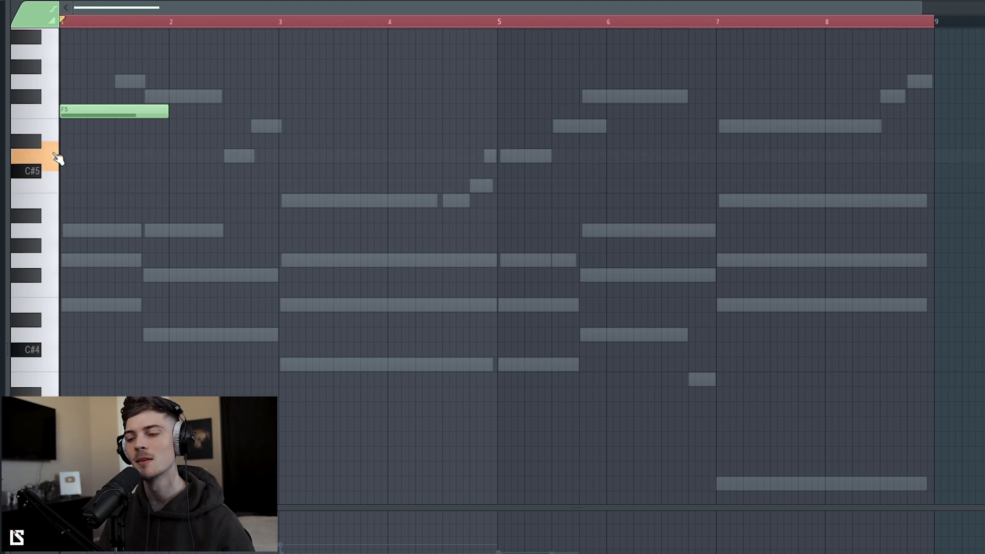
Add a one-bar E5 note in bar 2 and a one-bar C4 note in bar 3 to the Arcade part, checking by playback
left_click(171, 156)
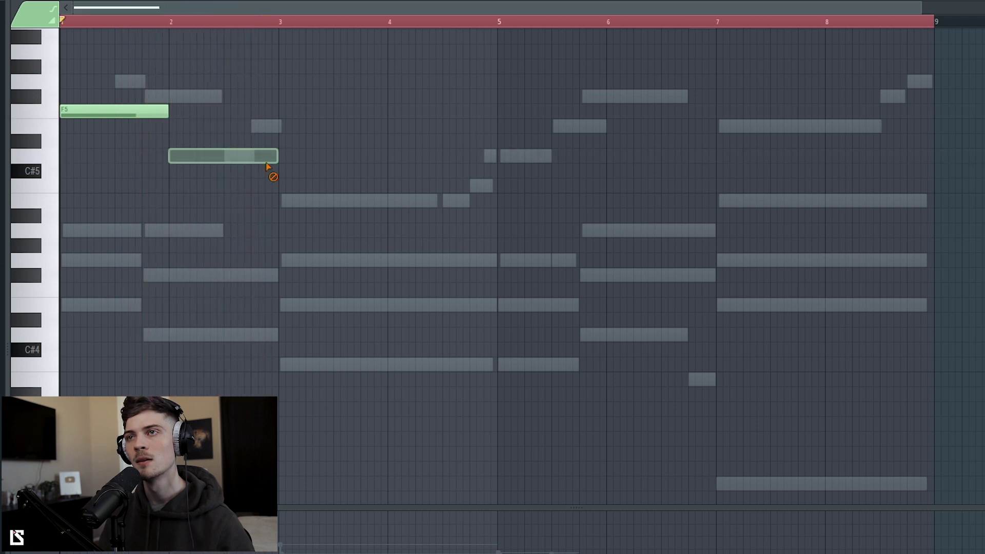
left_click(186, 141)
left_click_drag(173, 121, 170, 118)
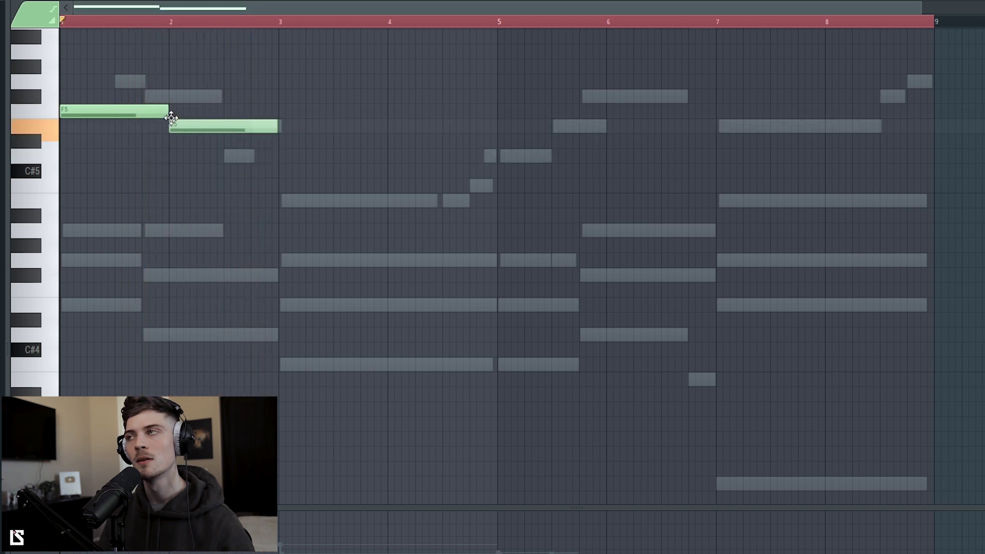
key("space")
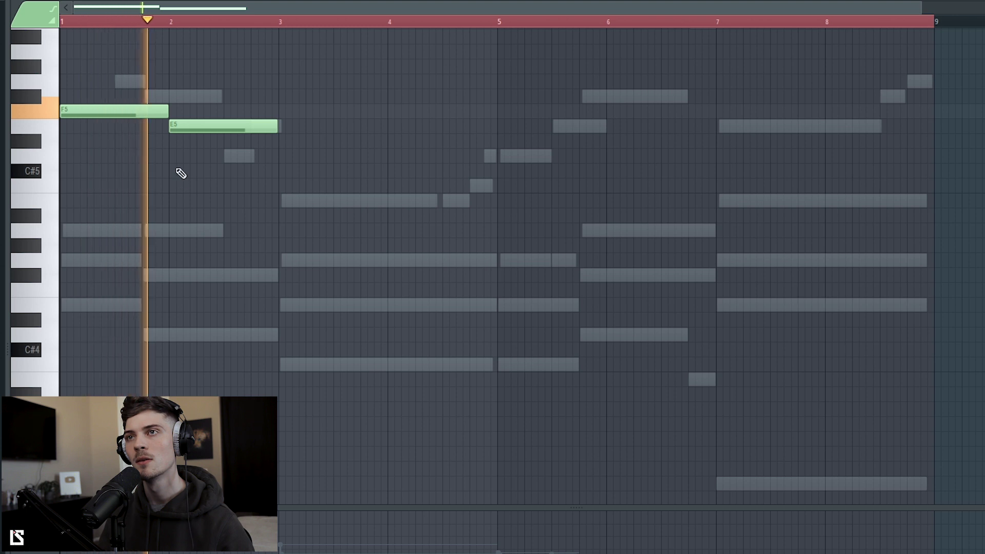
left_click(294, 172)
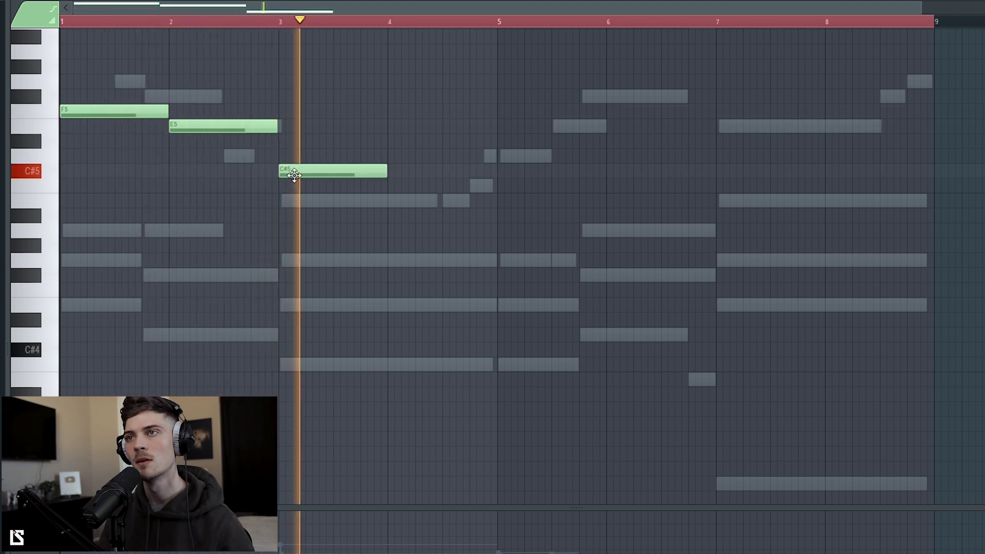
key("space")
left_click_drag(296, 175, 295, 370)
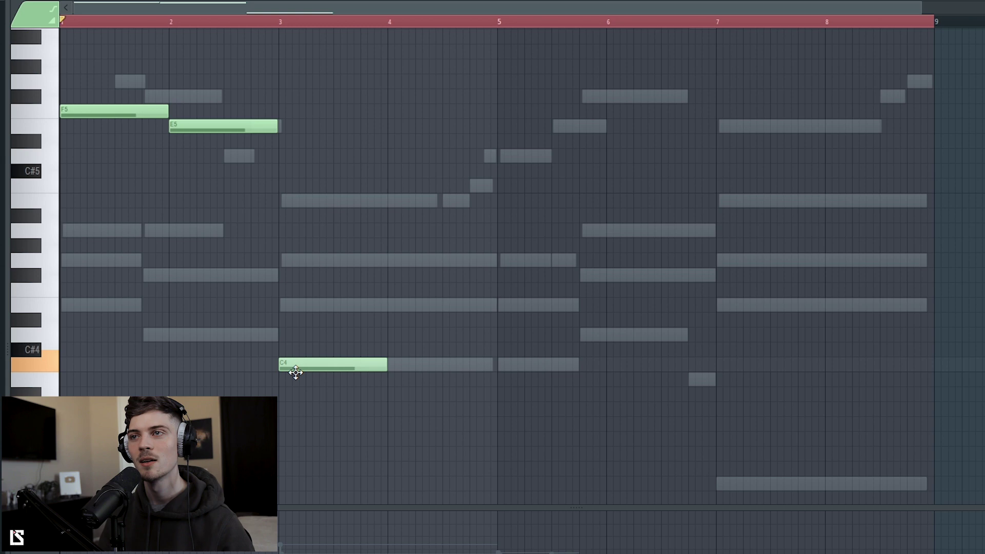
Add a one-bar G4 note in bar 4, move E5 to bar 3 and C4 to bar 2, and play the result
left_click_drag(428, 290, 428, 260)
key("space")
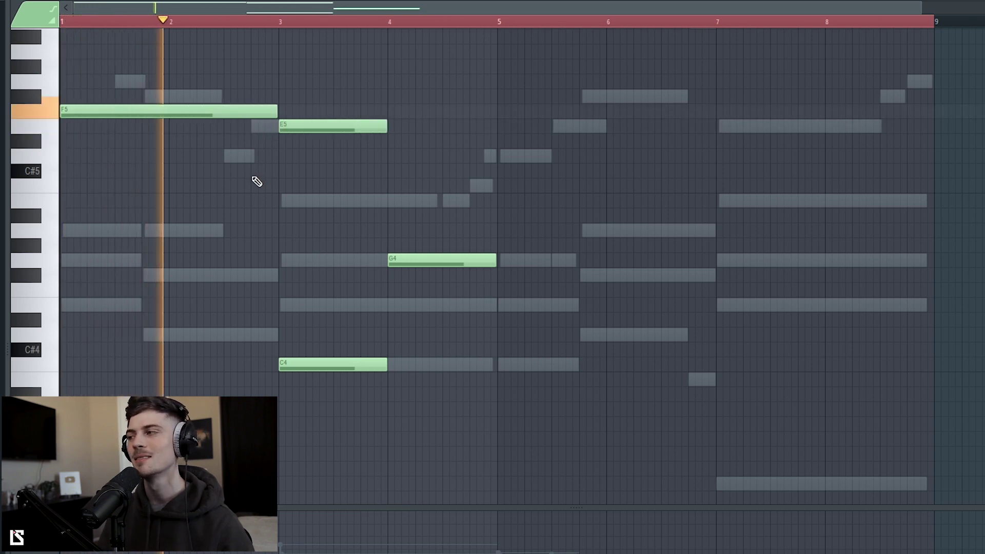
key("space")
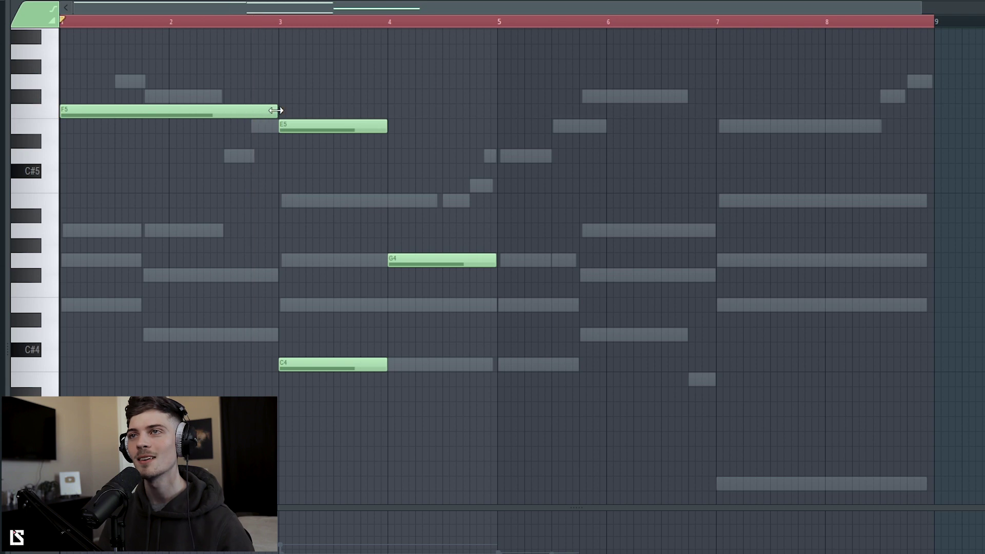
left_click_drag(304, 364, 194, 362)
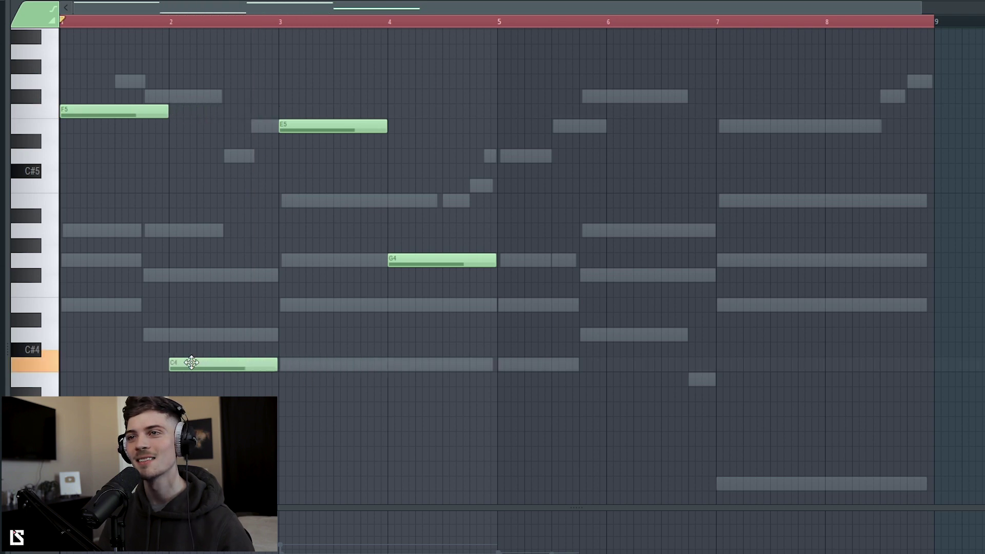
key("space")
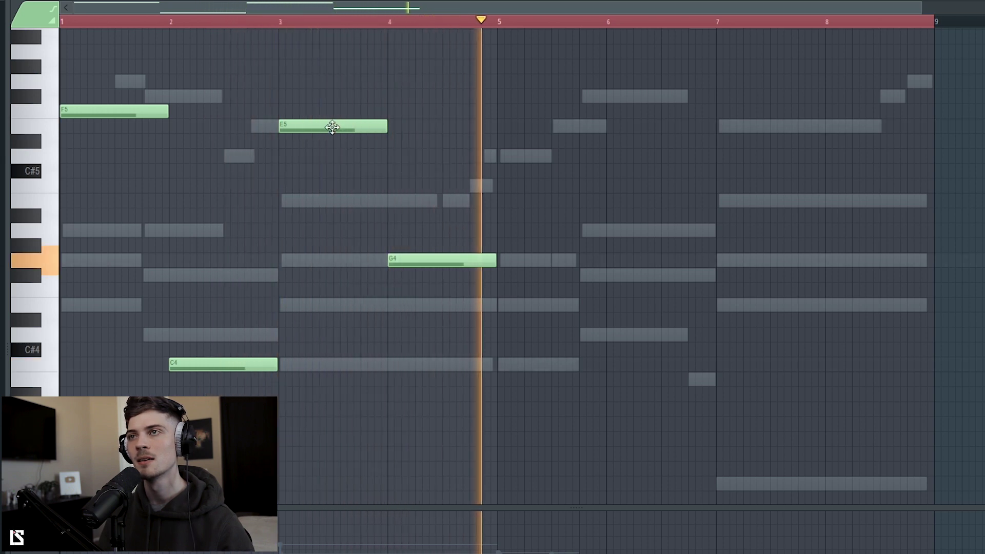
Replace the C4 in bar 2 of the Arcade part with a one-bar D5 and place a one-bar E5 in bar 5
key("space")
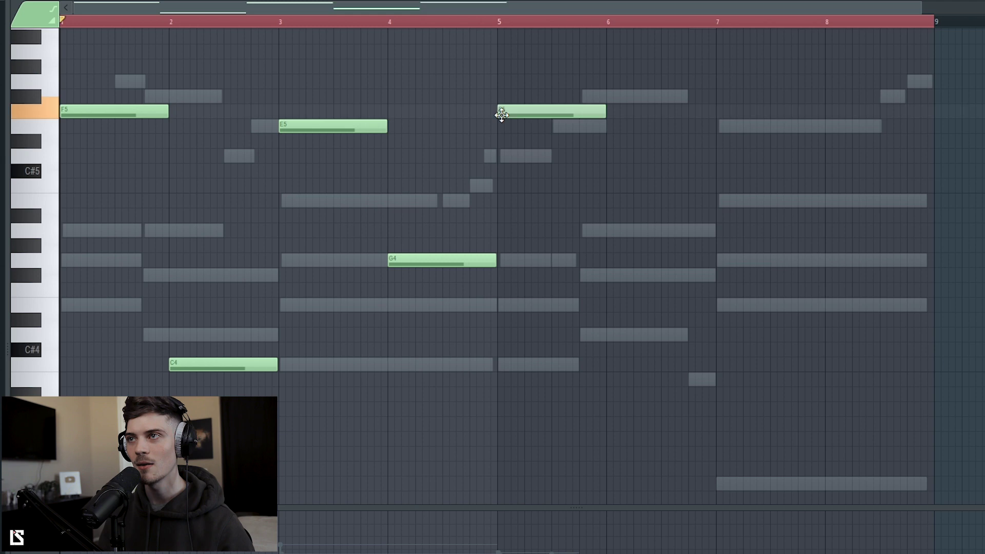
left_click_drag(501, 115, 502, 132)
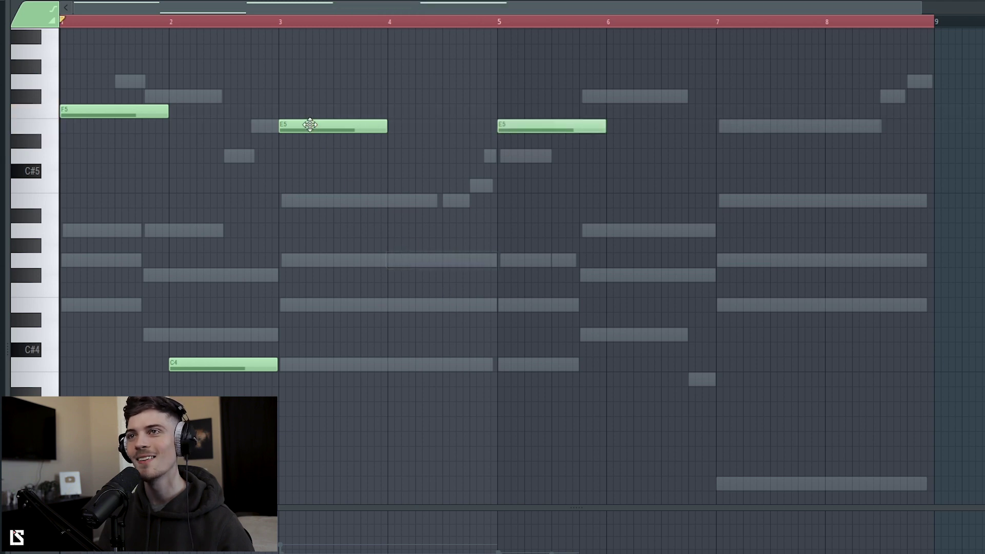
left_click_drag(174, 175, 173, 199)
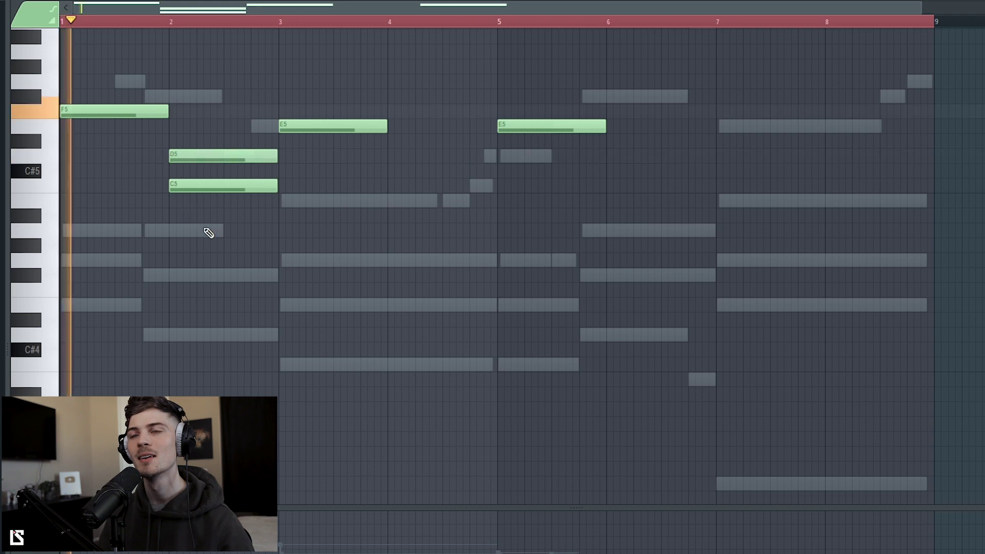
right_click(206, 188)
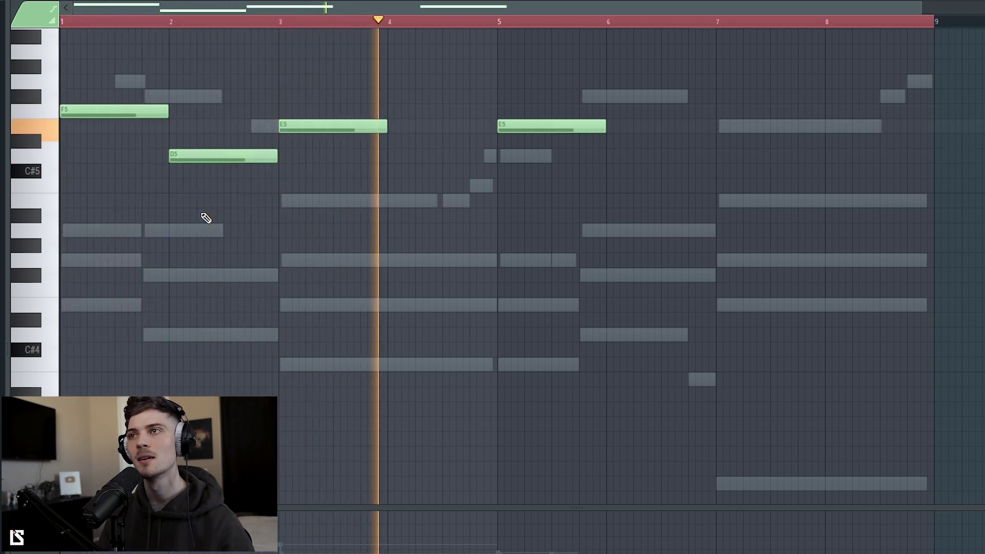
Extend the bar 3 E5 through bar 4, replace the bar 5 note with a two-bar G4, and play the result
left_click_drag(387, 126, 498, 144)
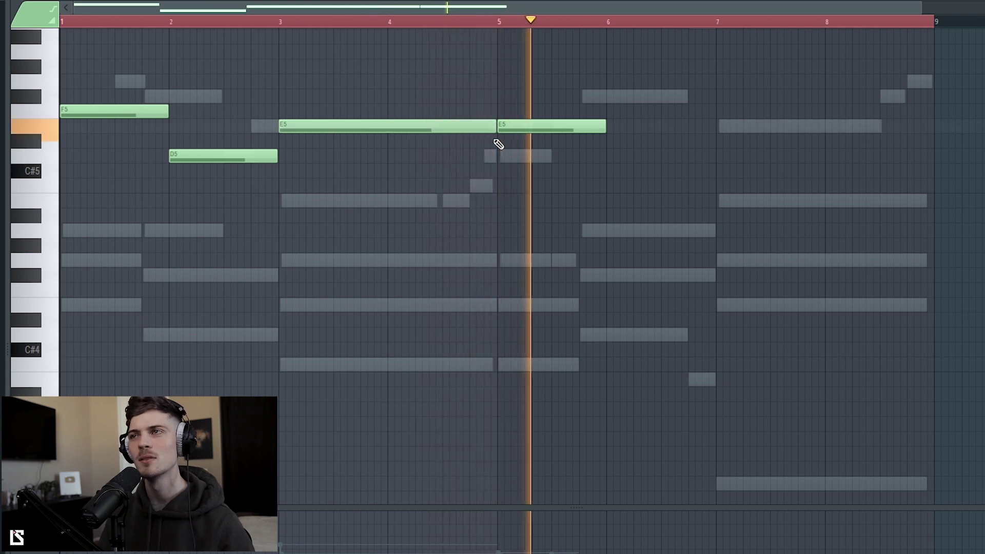
right_click(510, 126)
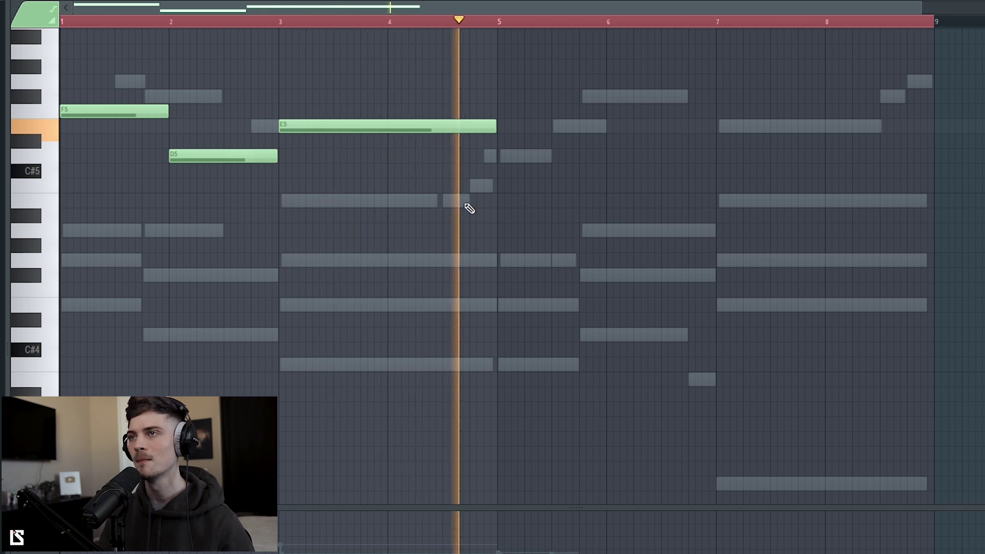
key("space")
left_click(503, 183)
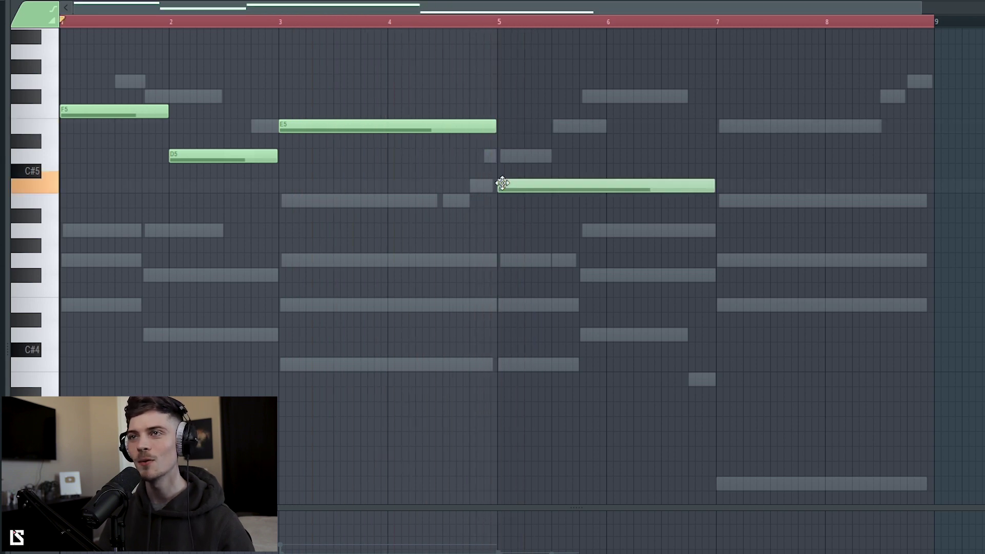
left_click_drag(502, 183, 502, 258)
key("space")
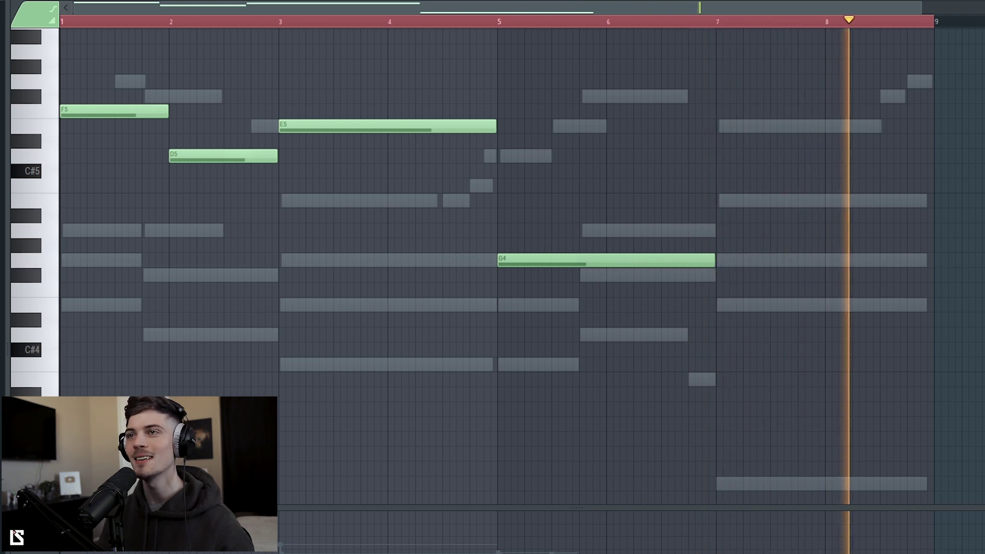
Turn on step looping in the channel rack, put a clap on step 9, and widen the rack during playback
key("F6")
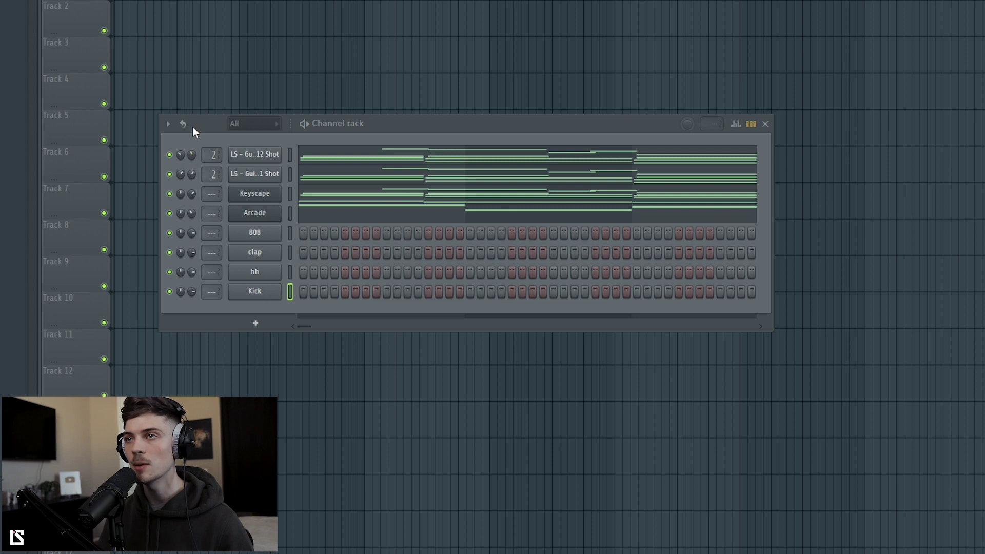
left_click(183, 124)
left_click(386, 253)
key("space")
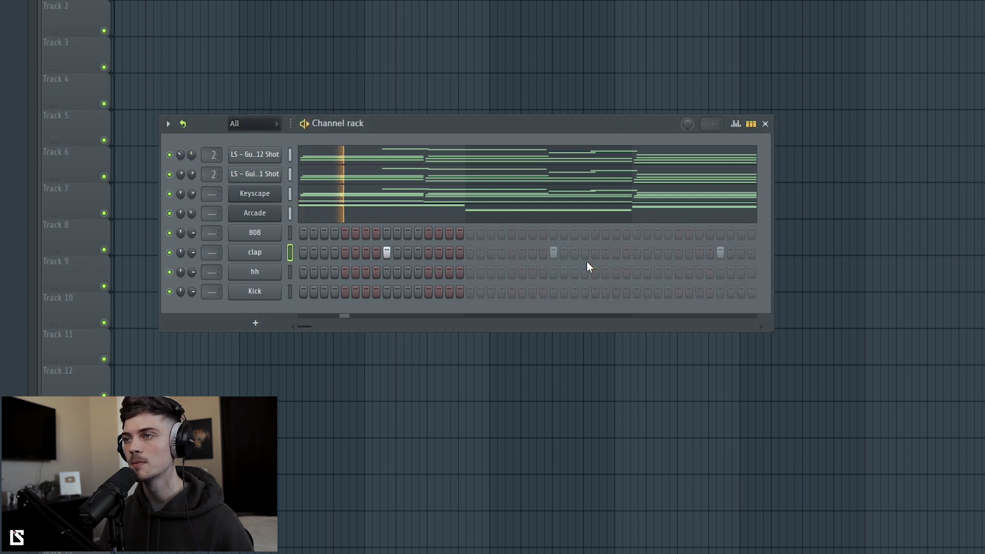
left_click(722, 254)
left_click_drag(773, 254, 941, 264)
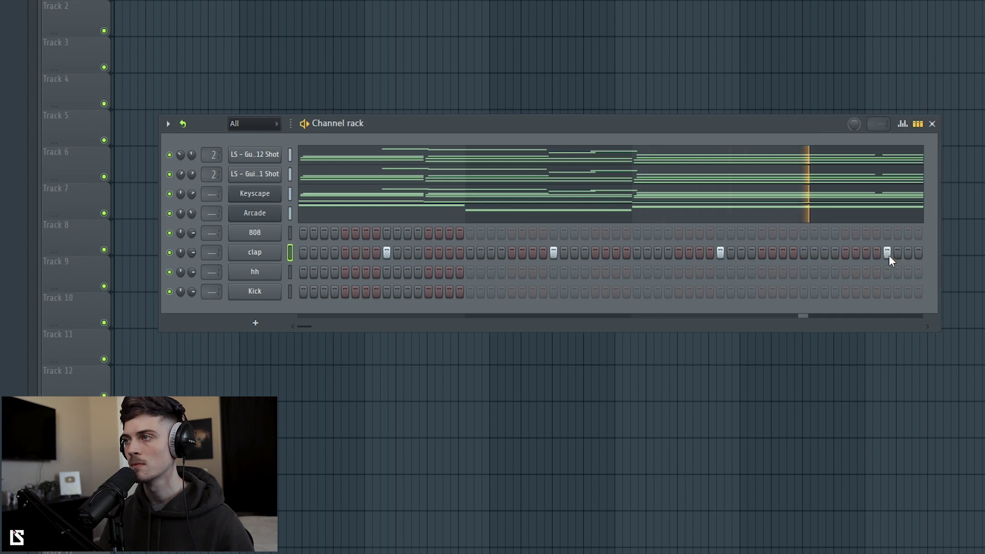
Reposition the channel rack and fill the hh channel with a hit every 2 steps
left_click_drag(694, 118, 633, 106)
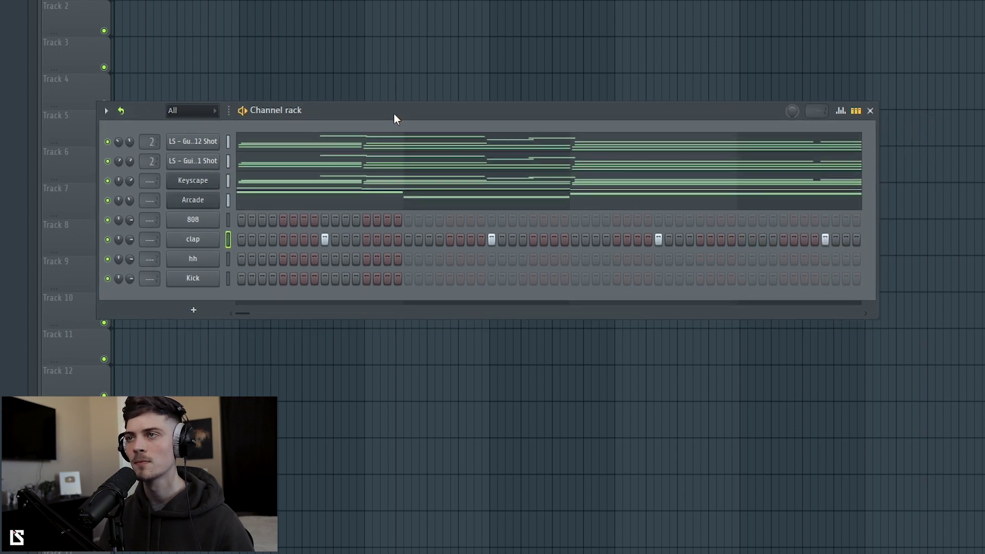
left_click_drag(395, 118, 441, 120)
right_click(257, 267)
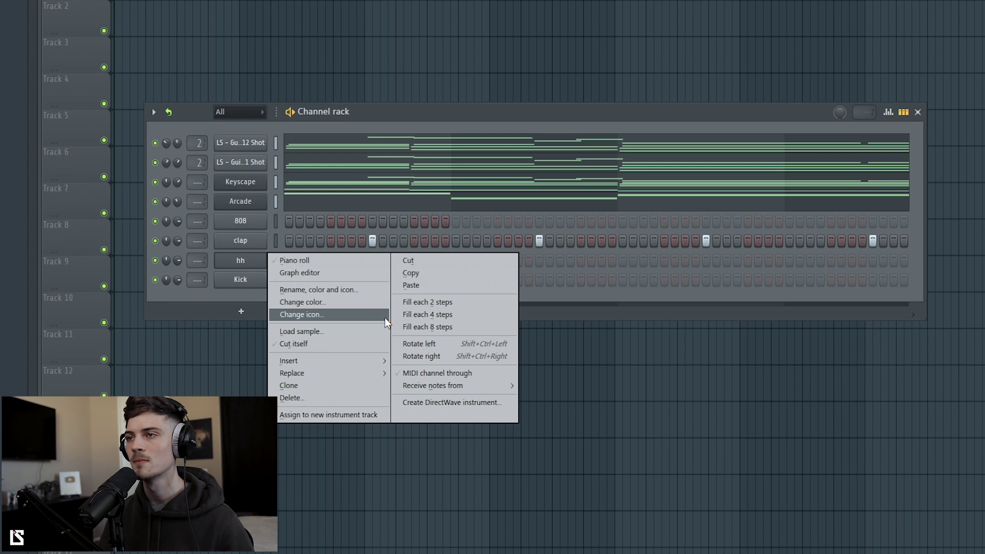
left_click(411, 306)
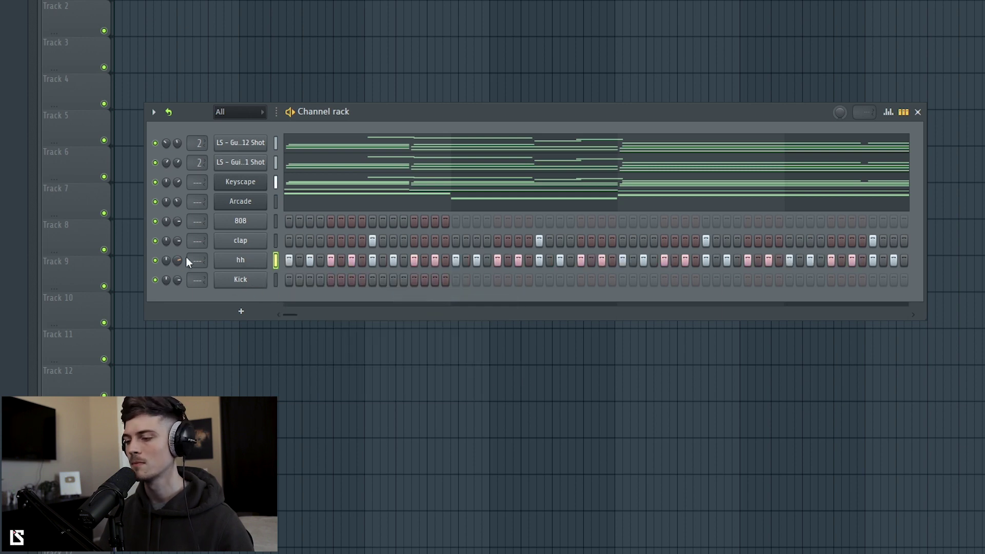
key("space")
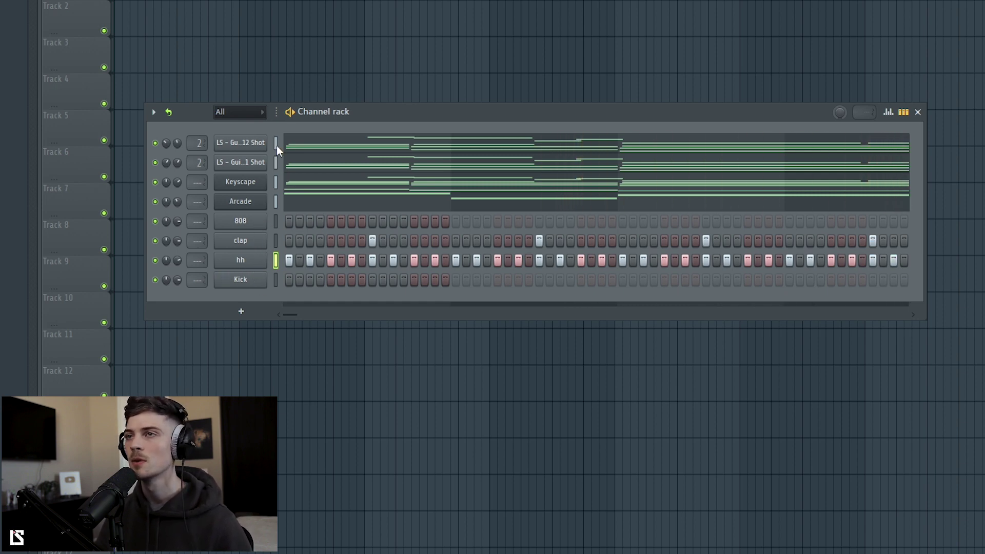
Bring the chords' root notes into the 808 piano roll, raise them one octave, shorten them all, and start playback
left_click(292, 147)
scroll(300, 174, "down", 3)
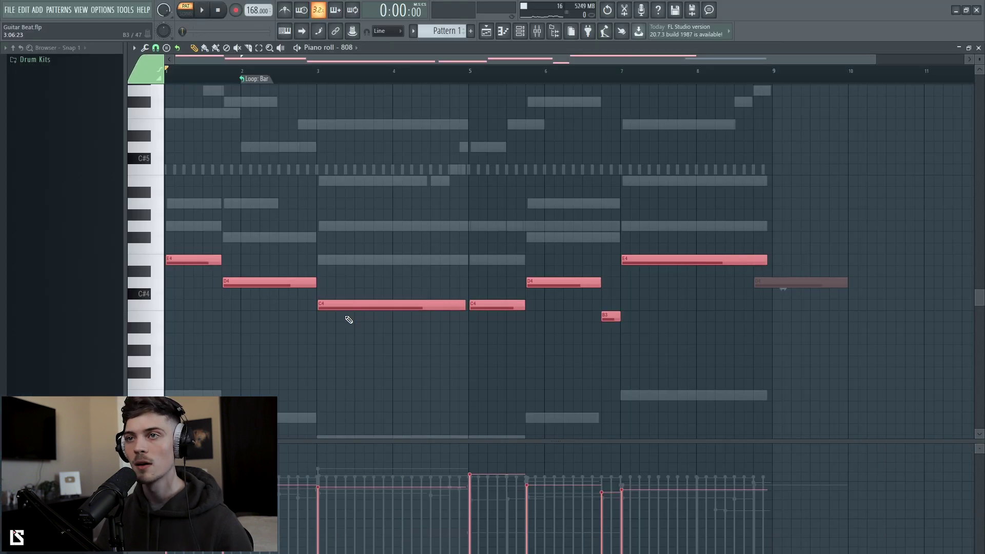
key("ctrl+Up")
key("ctrl+a")
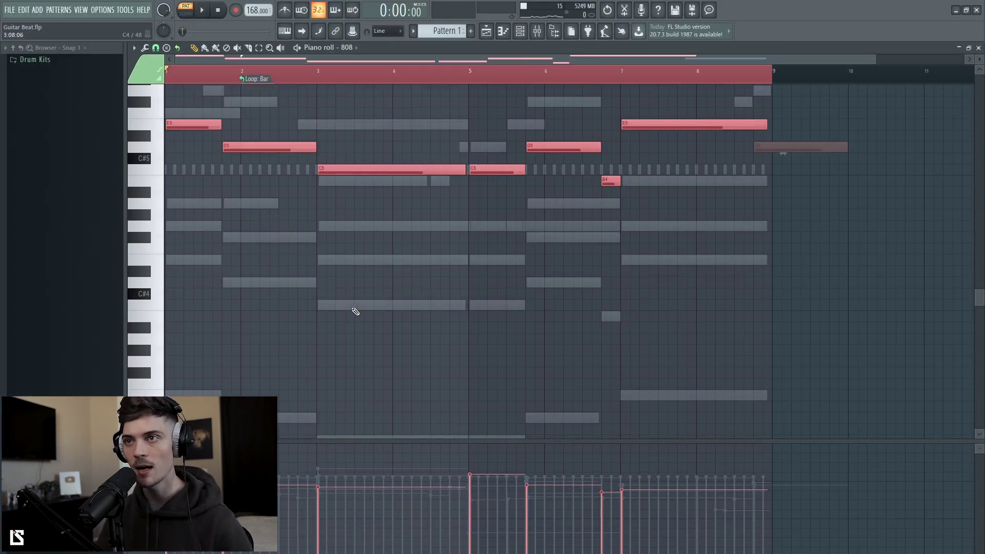
key("ctrl+q")
scroll(244, 231, "up", 2)
key("space")
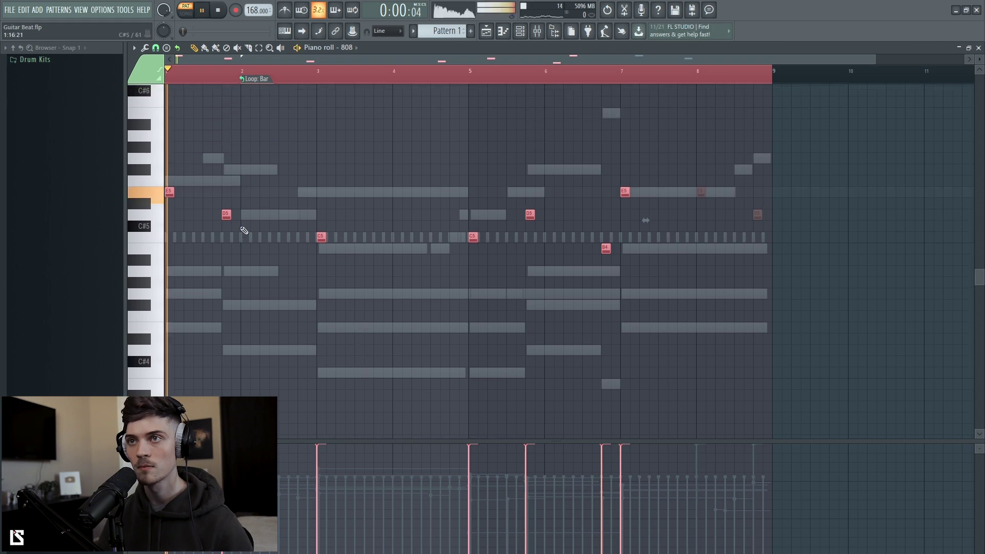
Turn off the loop marker in the 808 piano roll and lengthen all its notes to a quarter bar
left_click(254, 78)
left_click(272, 92)
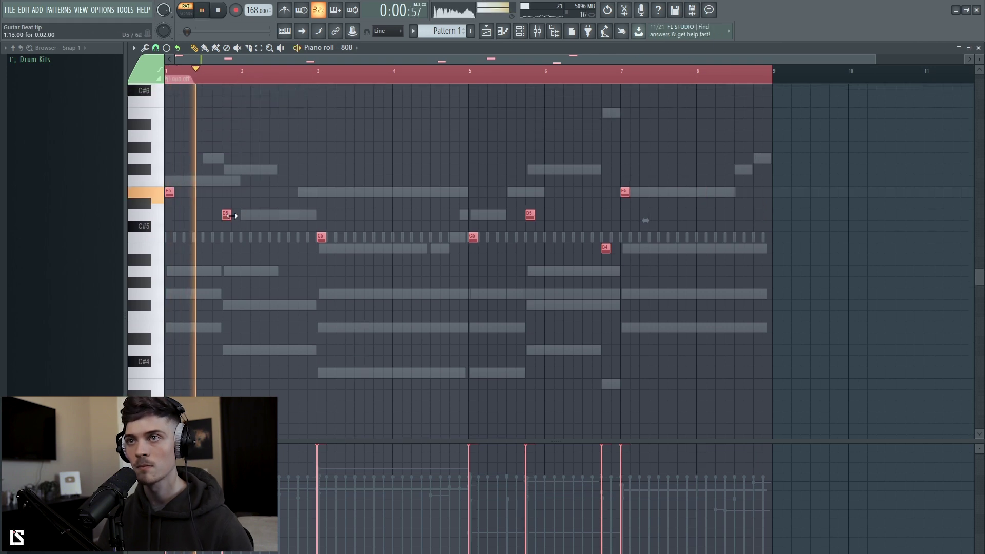
left_click_drag(232, 216, 239, 219)
left_click(268, 264)
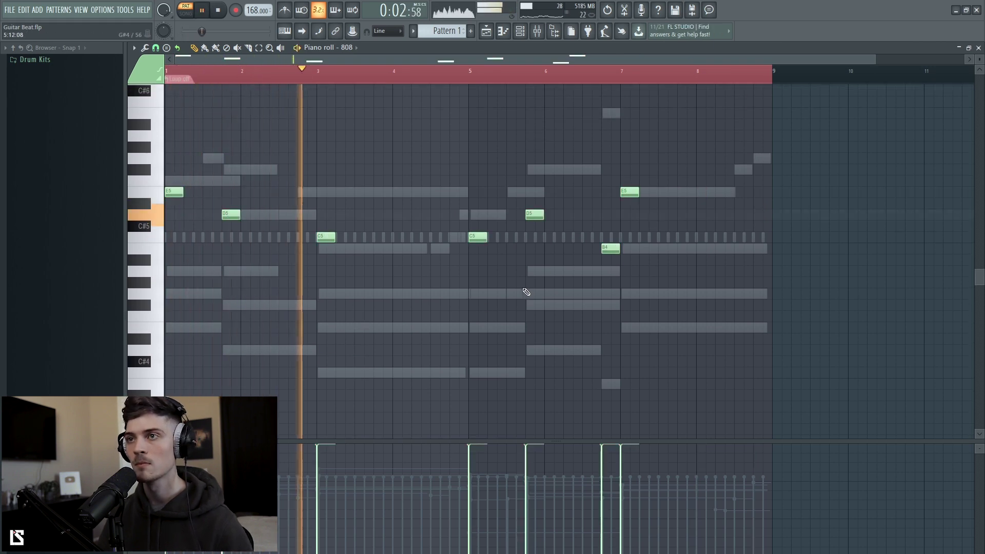
Add two quarter-bar E5 notes in bar 8 of the 808 part
left_click(520, 31)
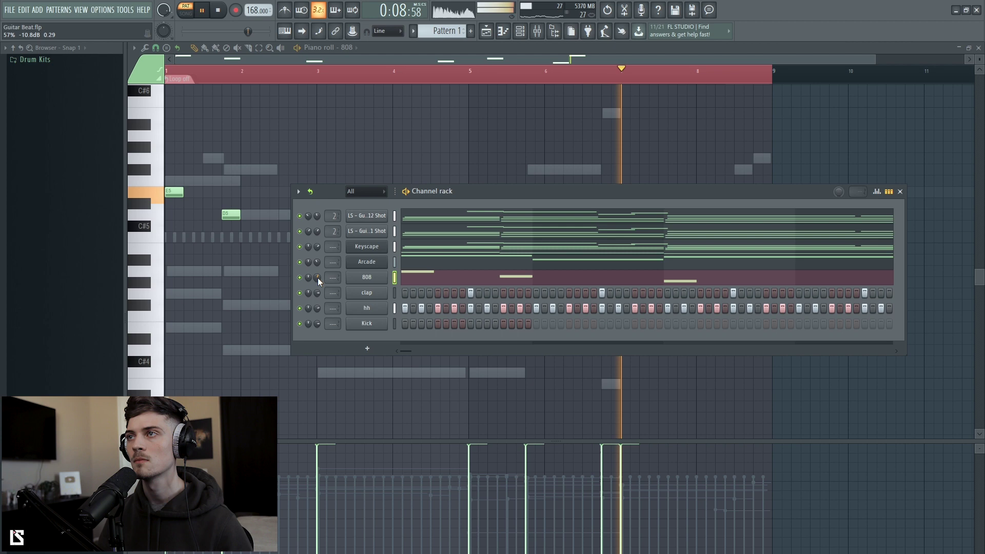
key("F6")
left_click(725, 192)
left_click(750, 192)
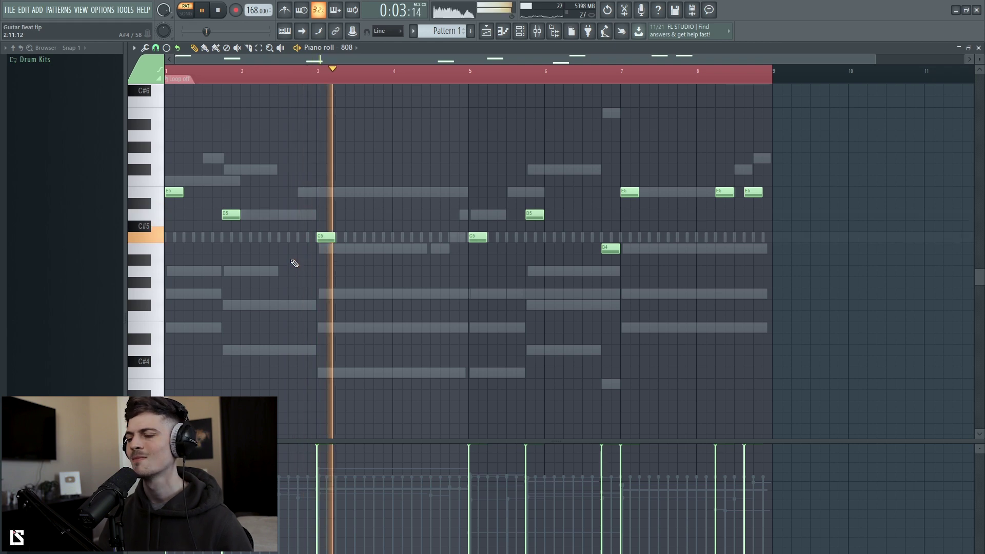
Open the hh pattern in the piano roll and extend all its C5 notes until each meets the following one
key("F6")
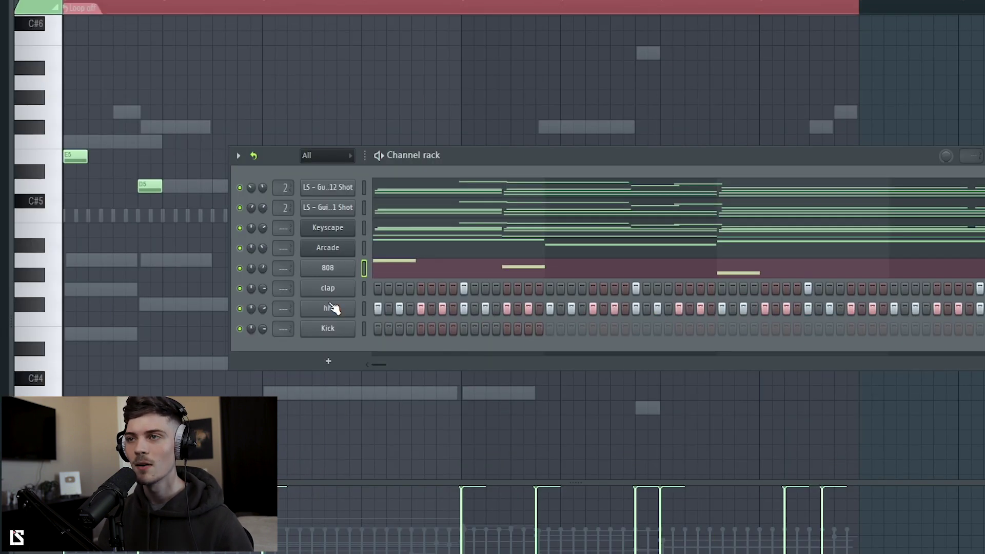
right_click(386, 308)
left_click(377, 309)
key("ctrl+a")
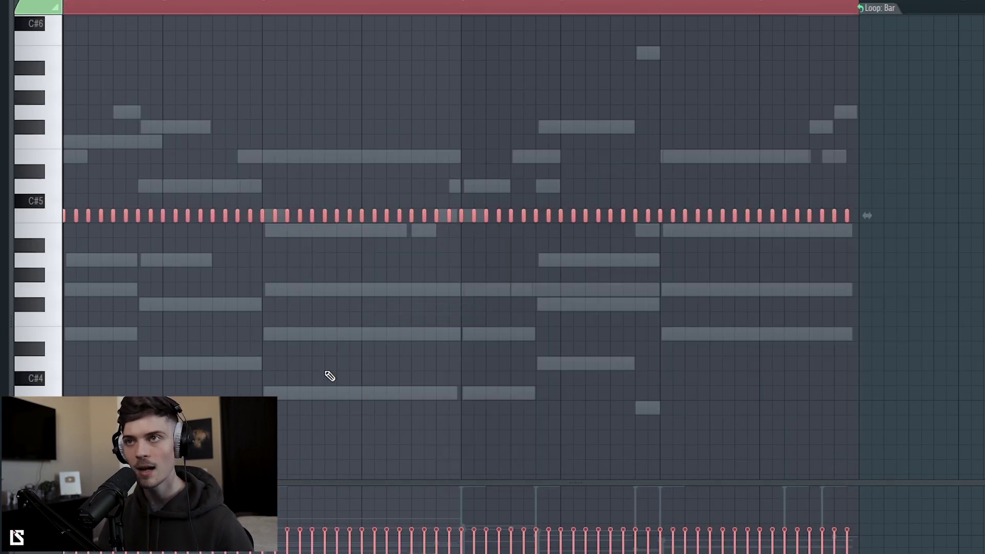
key("ctrl+l")
Switch to a finer snap grid and shorten every hi-hat note to one grid cell
scroll(891, 215, "up", 4)
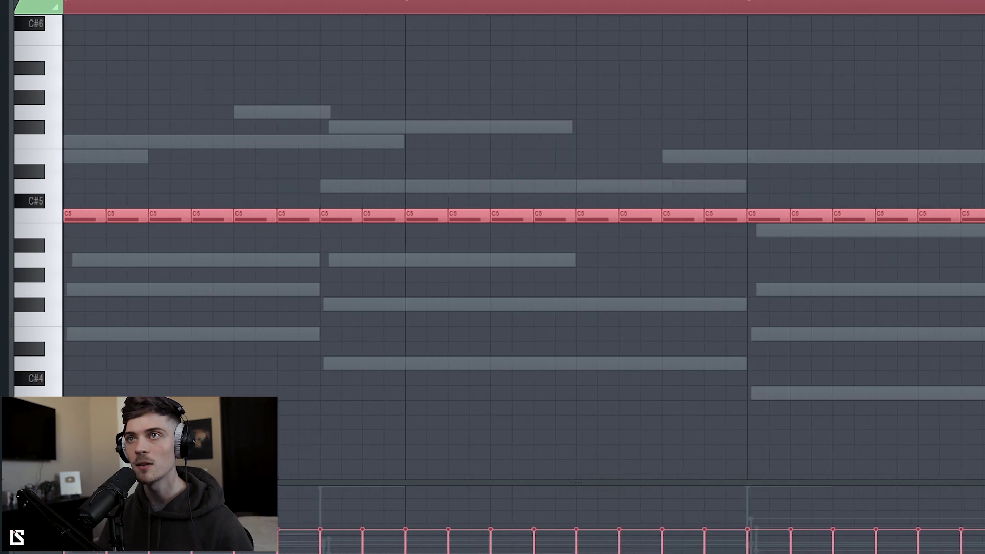
left_click(82, 74)
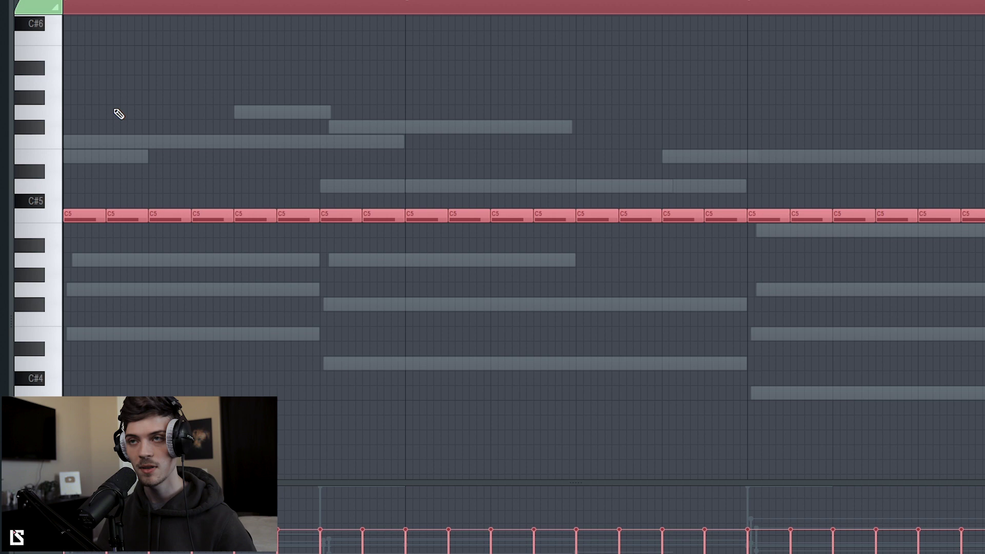
key("ctrl+d")
key("ctrl+z")
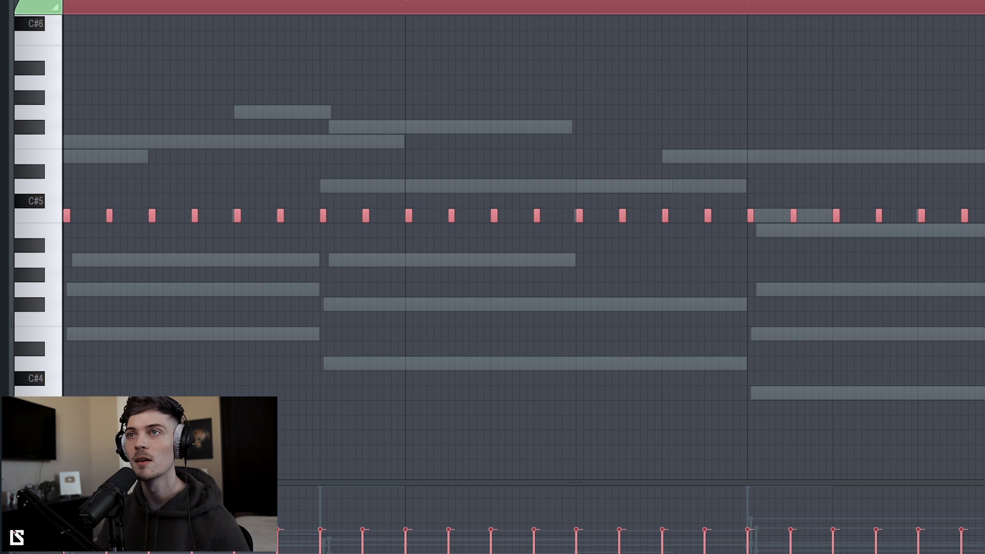
Add two rapid C5 notes after the hit on beat 2 of bar 1 to form a three-note hi-hat roll
scroll(219, 28, "up", 4)
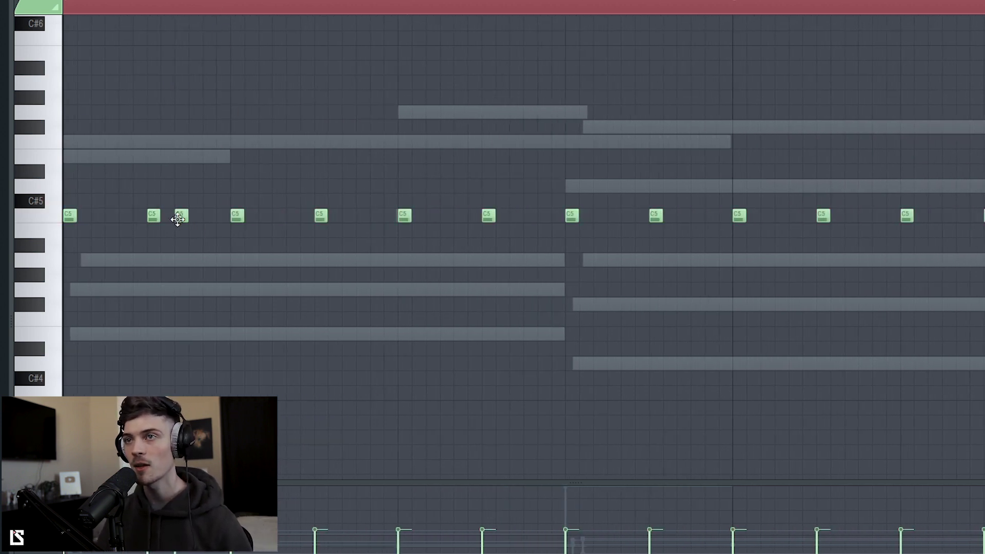
key("space")
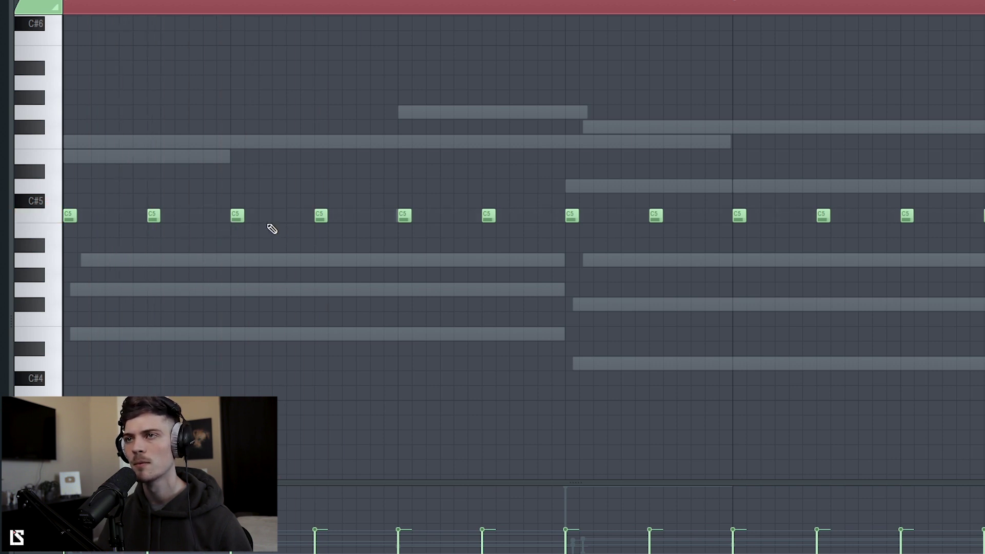
left_click(291, 216)
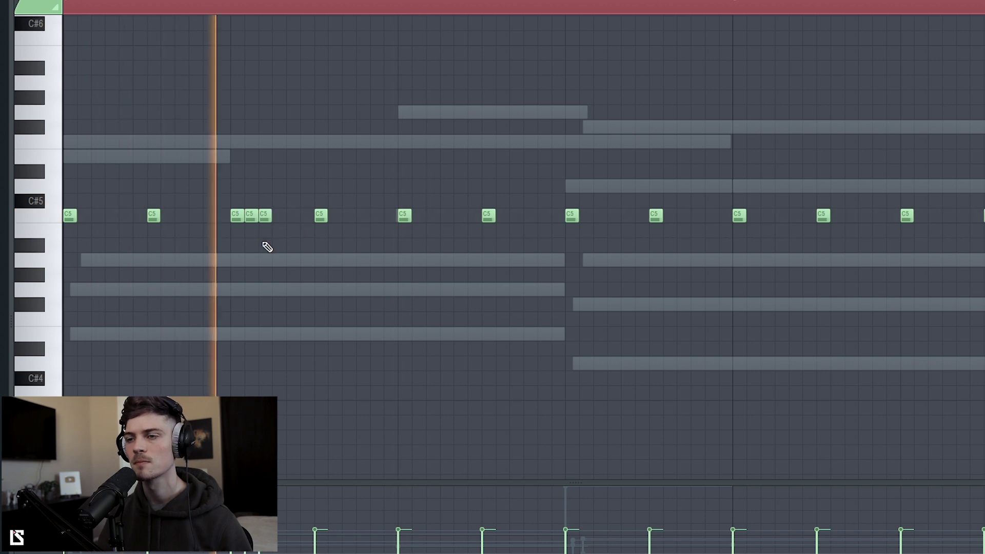
Paint three-note hi-hat rolls at A4 and F#4 on the first two hits of bar 2, and lower their velocities
scroll(267, 31, "down", 3)
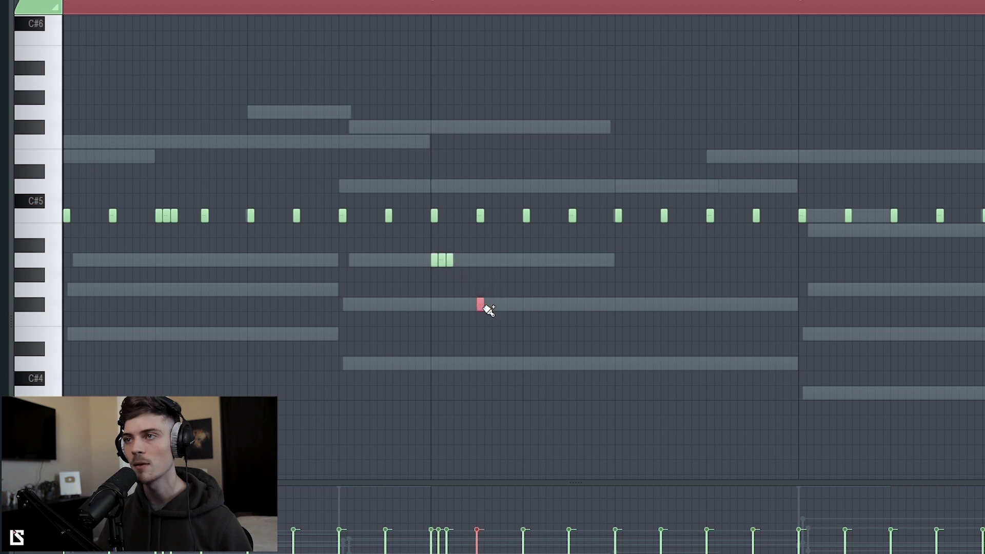
left_click(445, 260, "ctrl+shift")
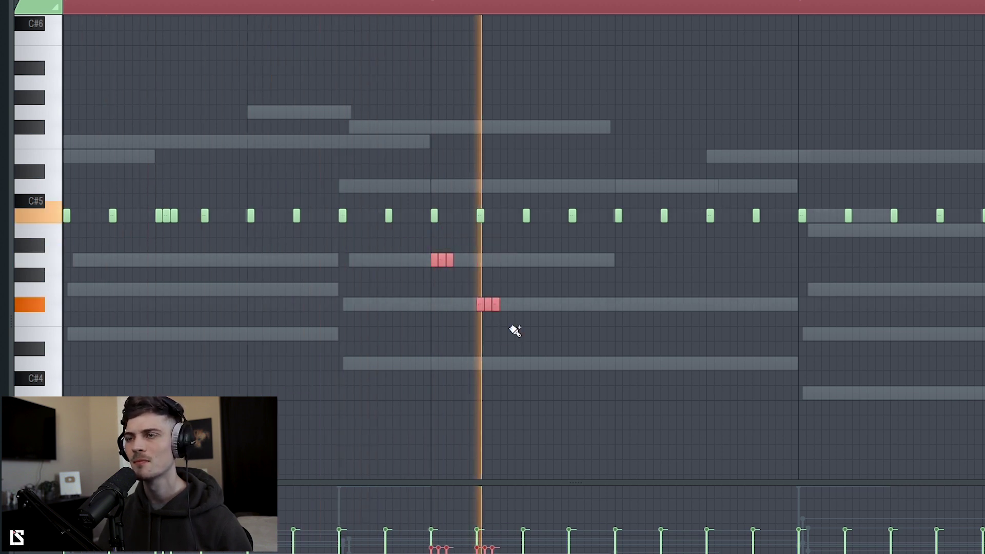
scroll(433, 13, "down", 2)
left_click_drag(354, 240, 447, 341)
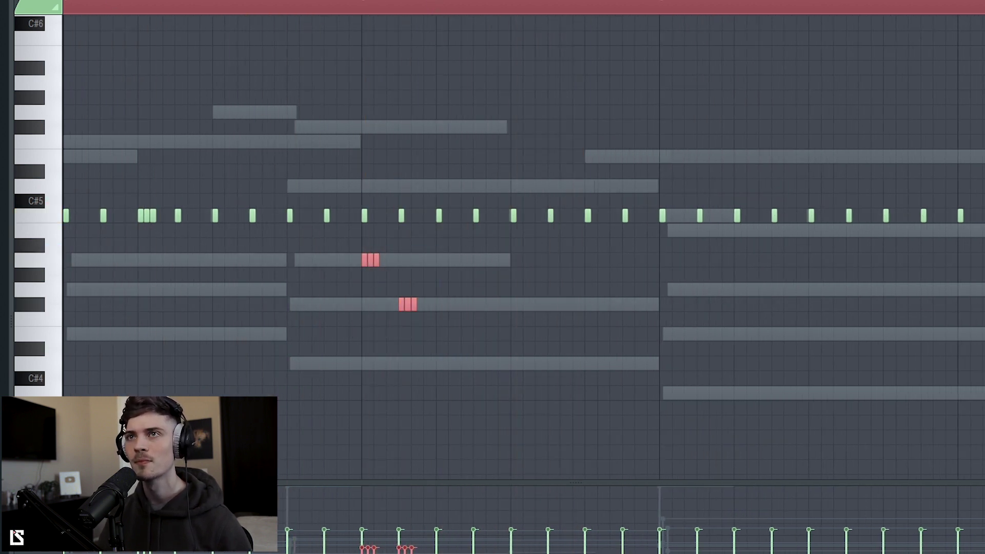
Copy the pitched hi-hat rolls to beat 2 of bar 4 and add a seven-note F#4 roll on beat 4 of bar 2
left_click_drag(371, 260, 982, 288)
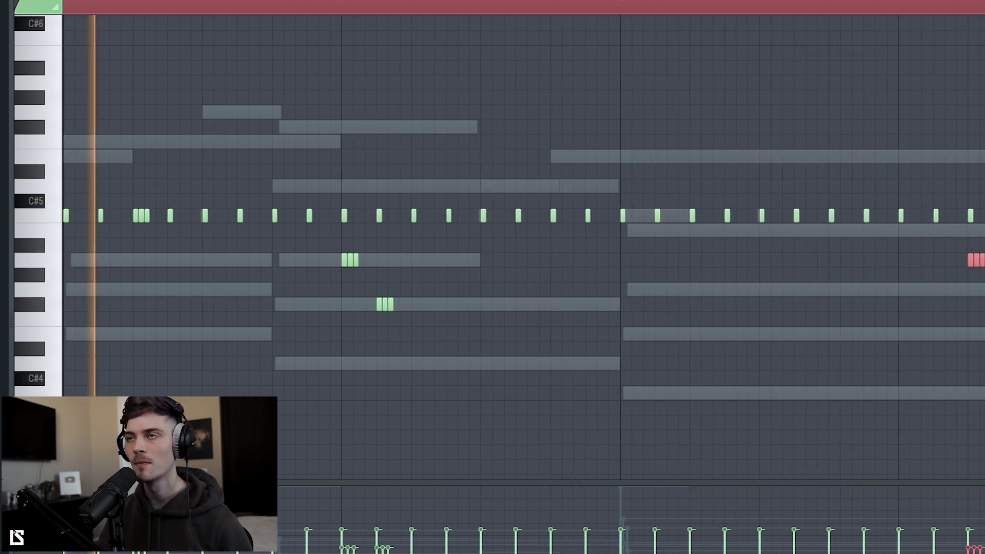
scroll(469, 125, "up", 2)
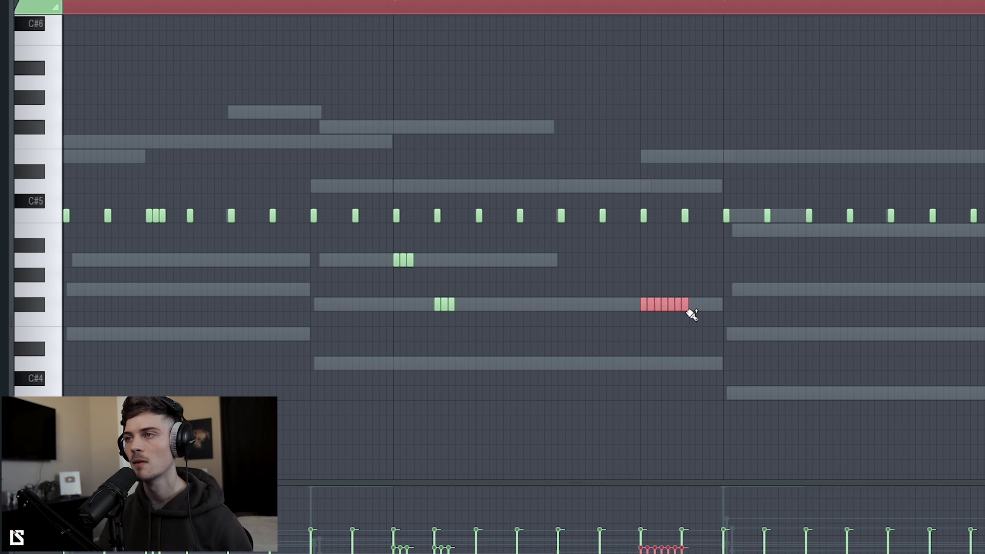
Move the F#4 hi-hat roll from beat 4 of bar 2 to F#3 at the start of bar 3
key("space")
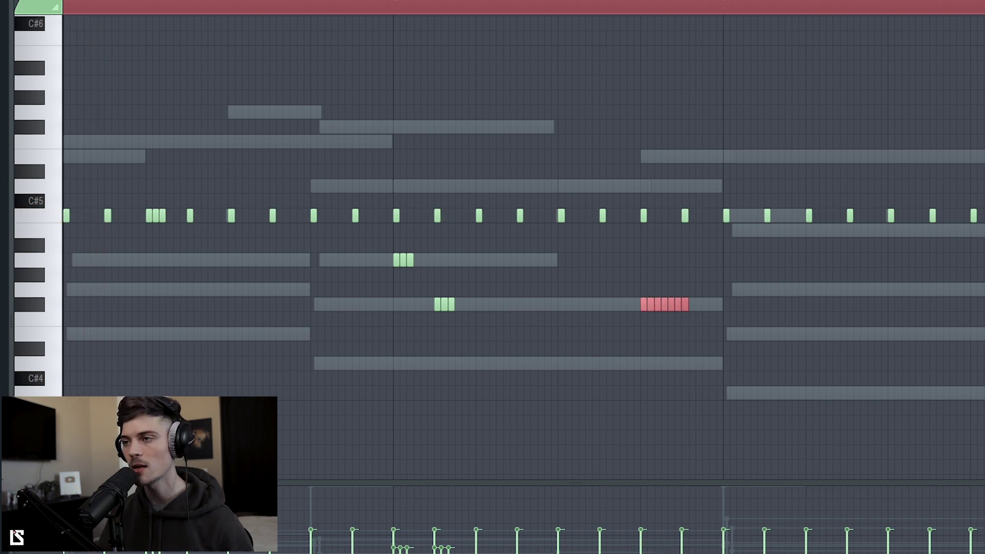
key("ctrl+d")
key("space")
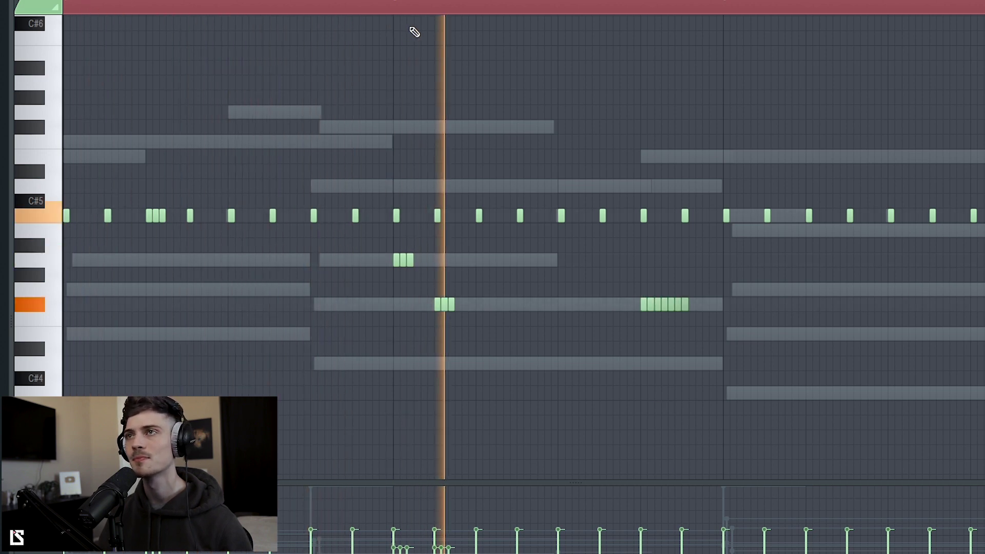
key("Page_Down")
key("Page_Down")
left_click_drag(471, 297, 576, 313)
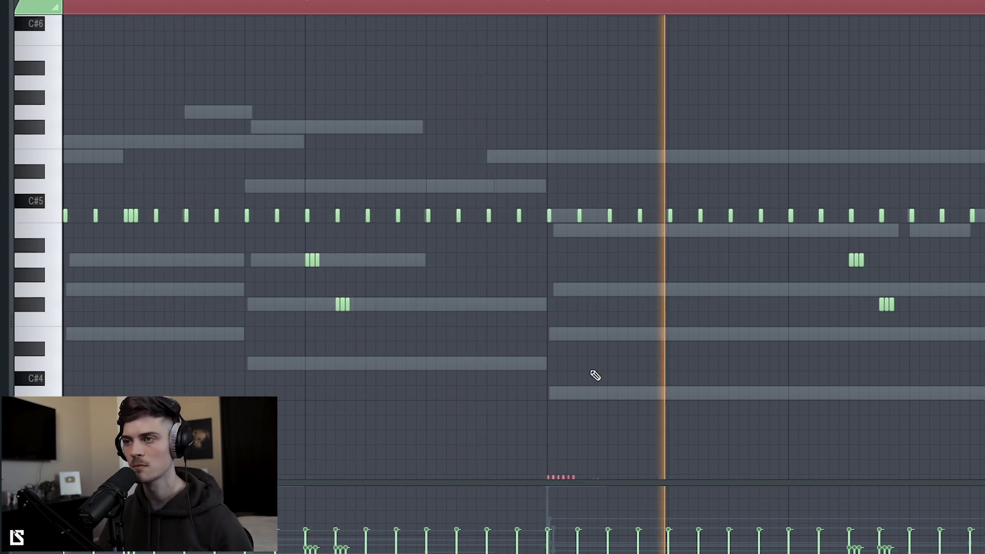
scroll(591, 374, "down", 2)
scroll(525, 225, "down", 3)
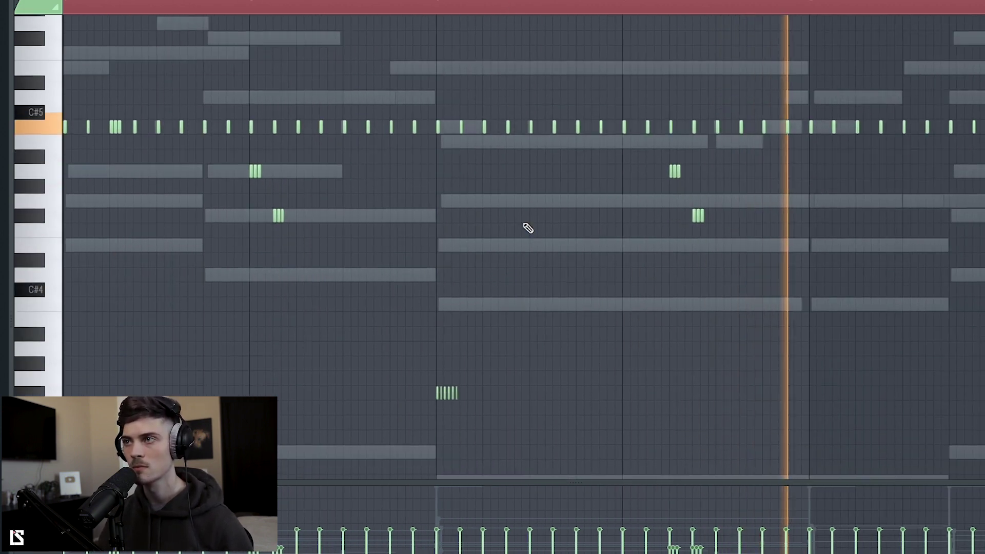
Copy the F#3 hi-hat roll from the start of bar 3 to beat 2 of bar 4
left_click_drag(413, 369, 444, 406)
left_click_drag(667, 415, 674, 414)
left_click(612, 425)
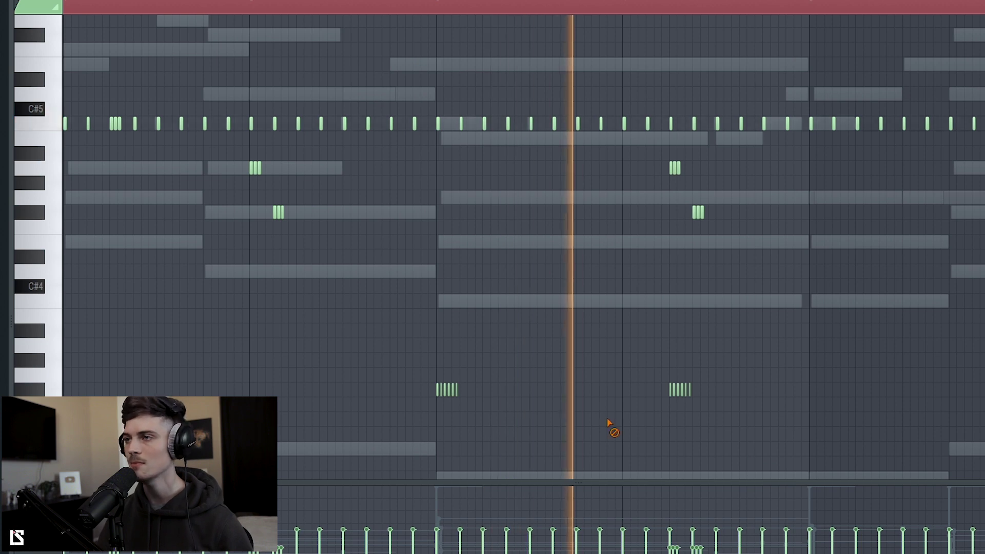
left_click_drag(583, 354, 819, 420)
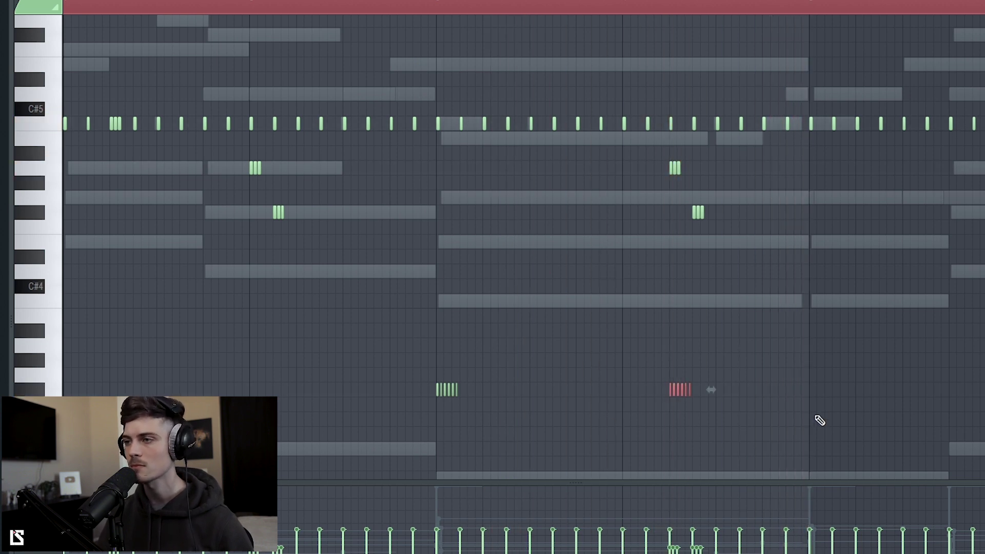
left_click(805, 445)
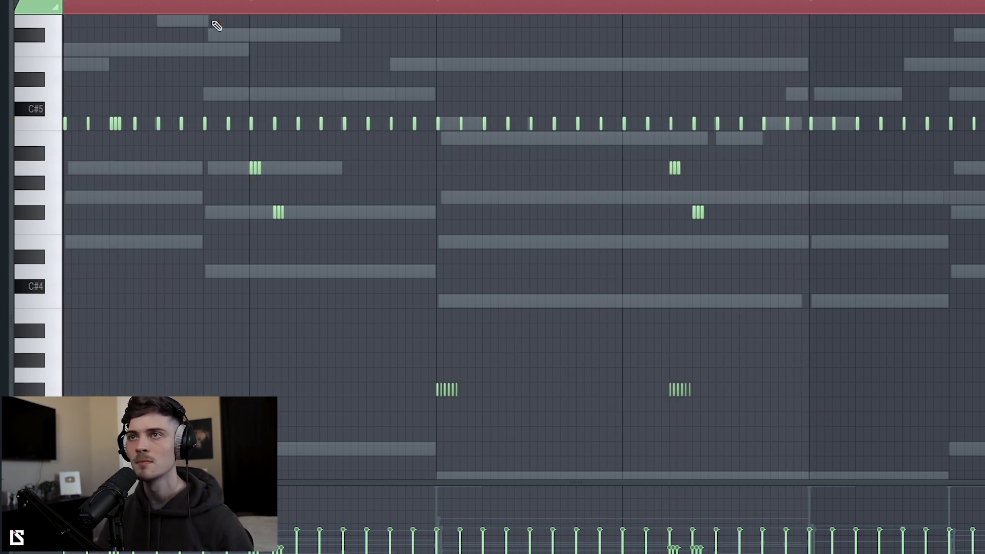
Delete the main-row hi-hat hits on the offbeats of beats 1 and 3 in bar 1
scroll(162, 113, "up", 2)
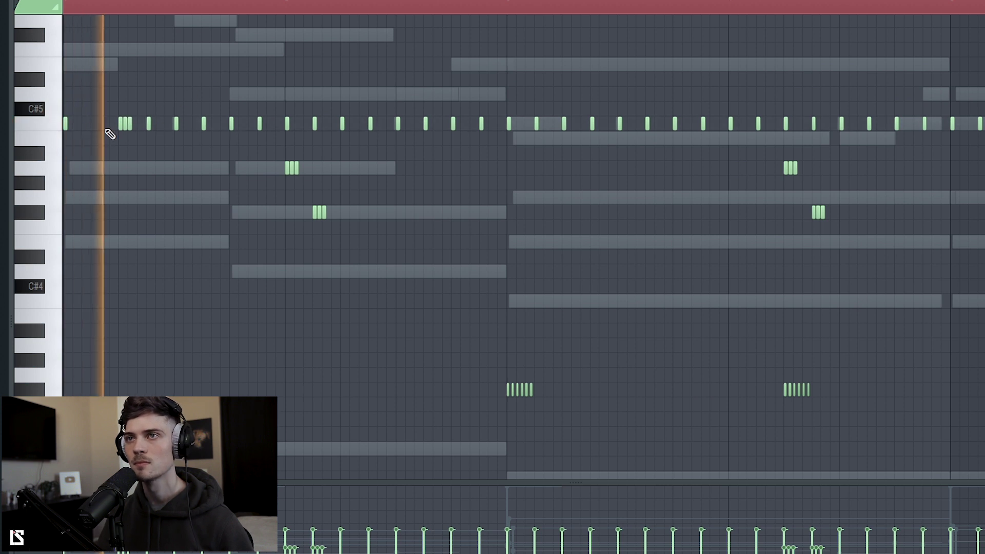
right_click(234, 127)
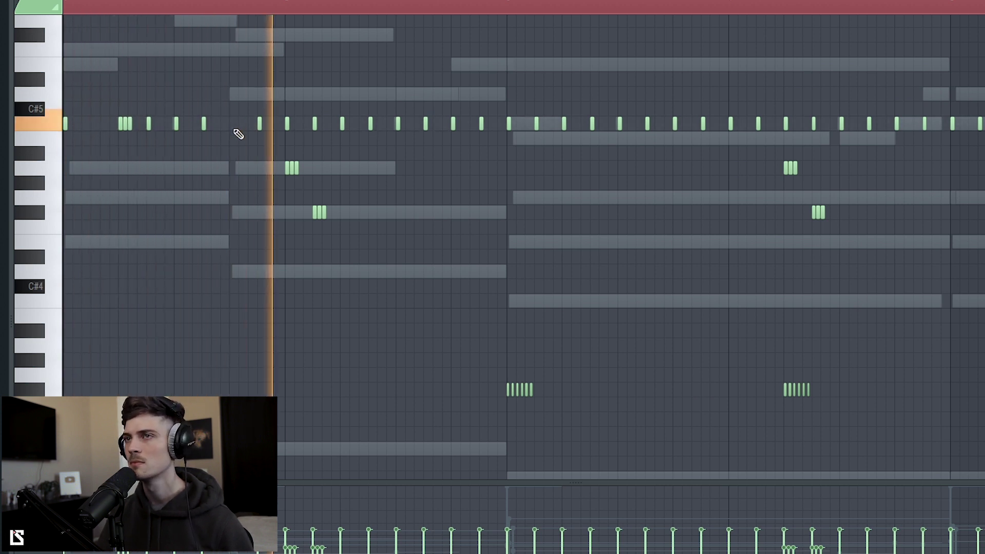
left_click_drag(202, 128, 230, 128)
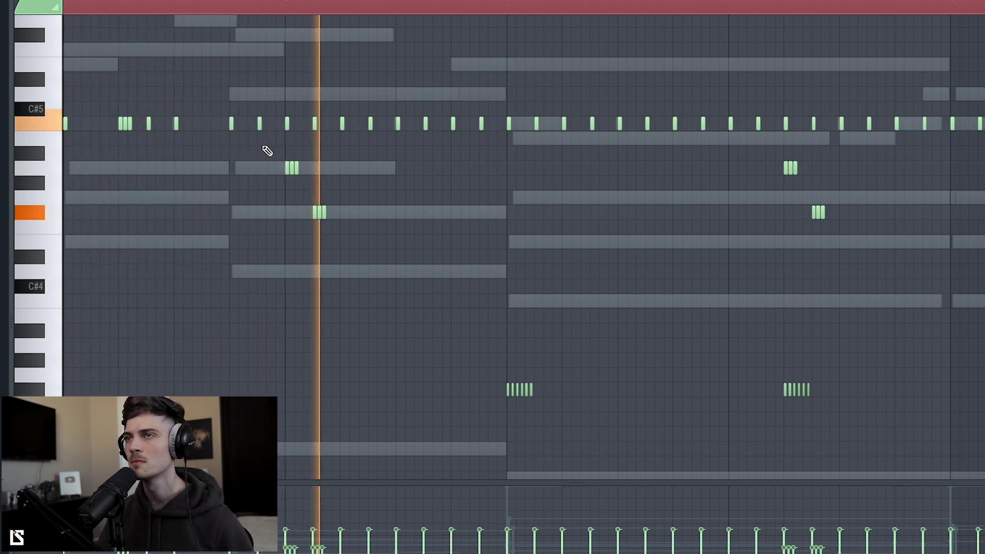
Delete the main-row hi-hat hits on the offbeat of beat 2 and on beat 4 in bar 2
scroll(378, 5, "up", 1)
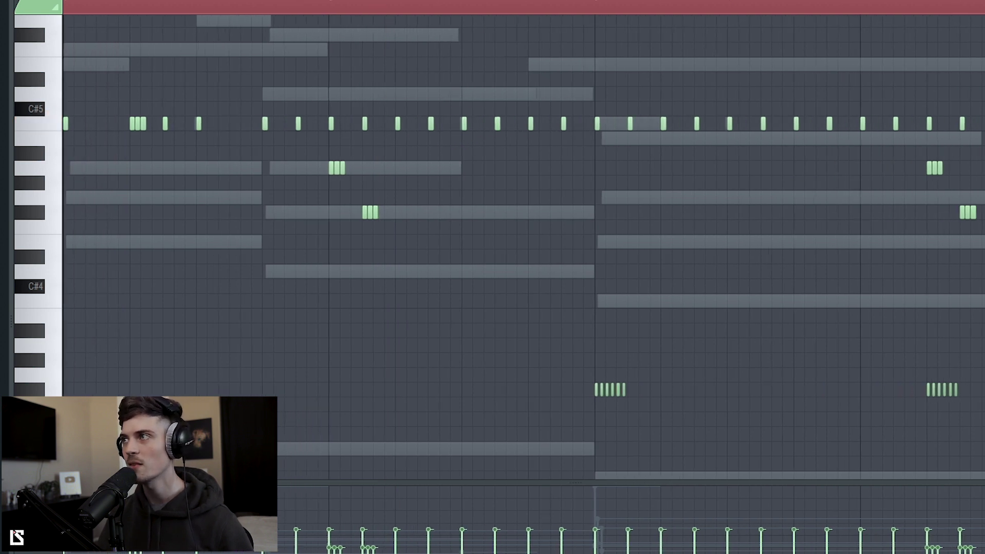
scroll(840, 87, "down", 1)
right_click(397, 113)
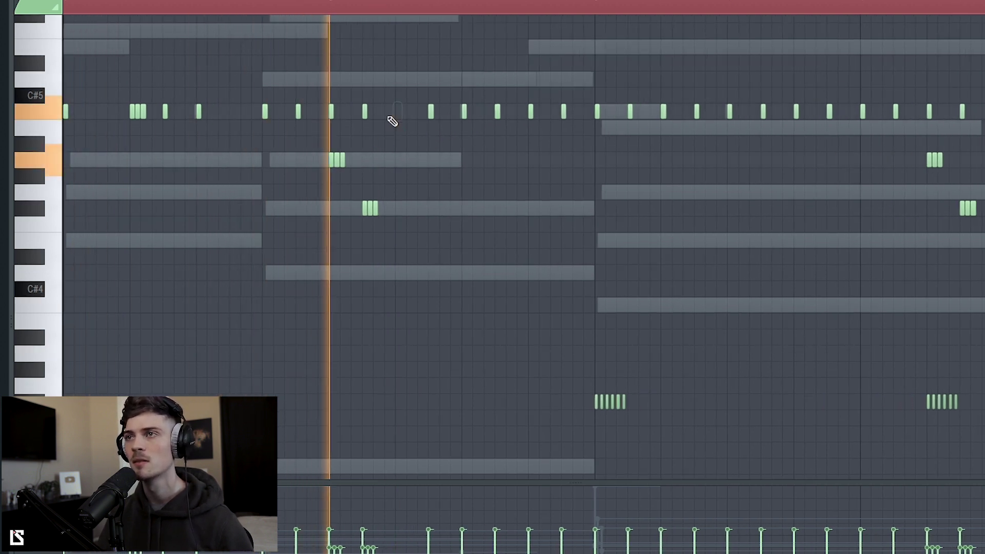
key("ctrl+z")
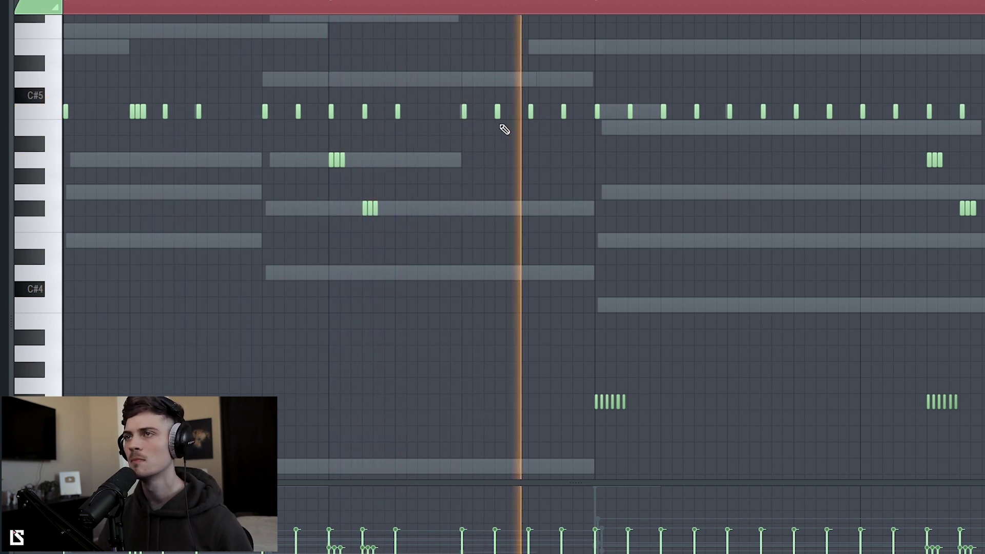
scroll(466, 16, "down", 1)
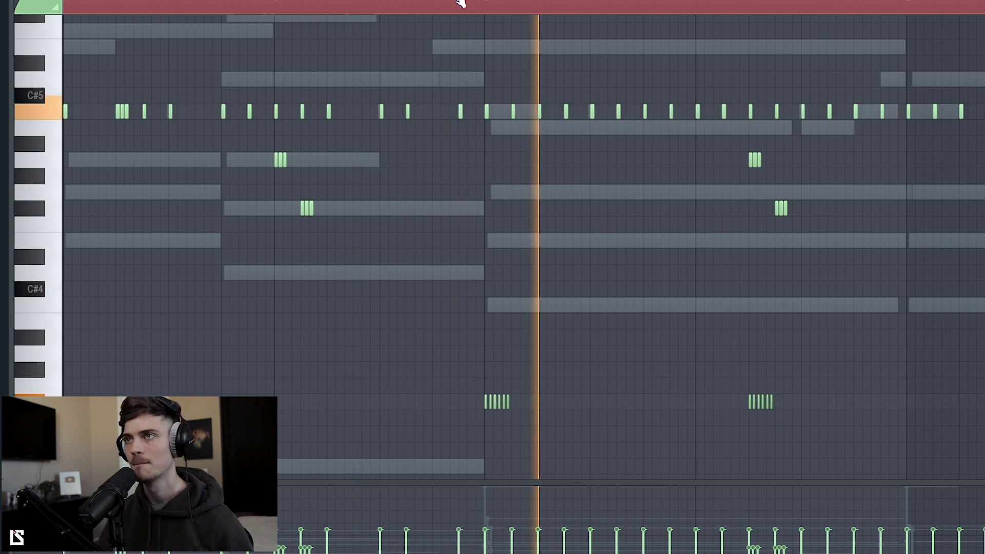
Delete the main-row hi-hat hits on the offbeat of beat 1 and on beat 4 in bar 3
scroll(461, 10, "down", 1)
right_click(408, 111)
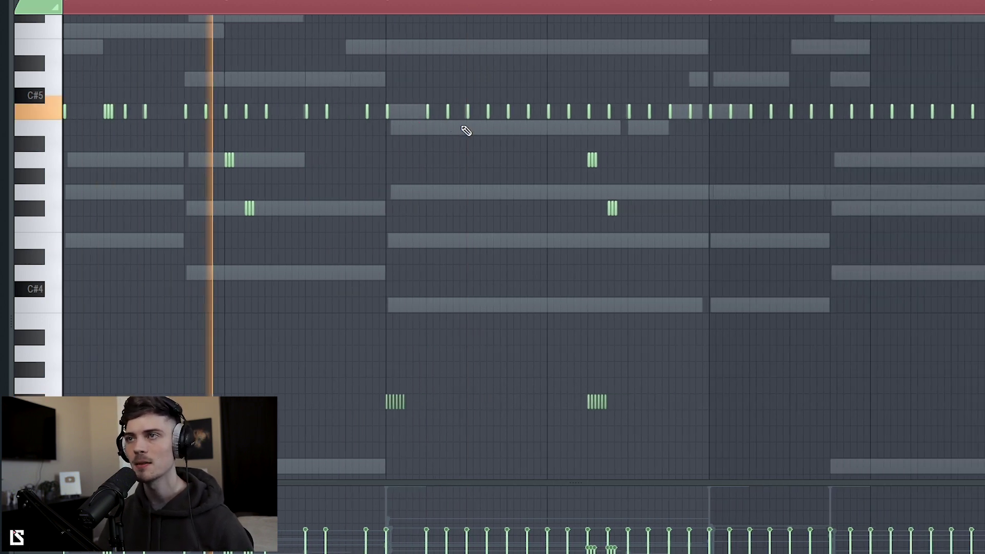
right_click(507, 122)
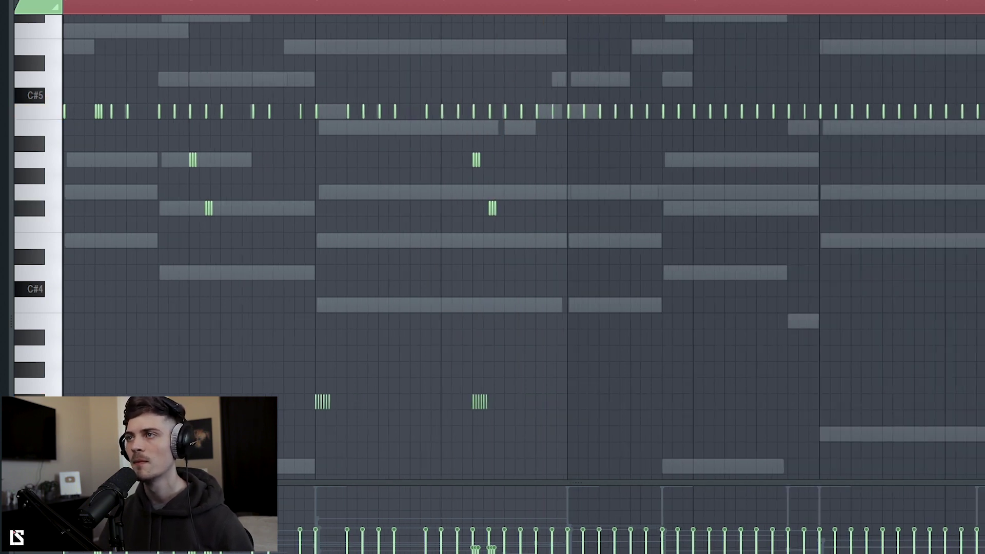
Open the Kick channel's piano roll and turn off its loop marker at bar 2
scroll(551, 109, "down", 1)
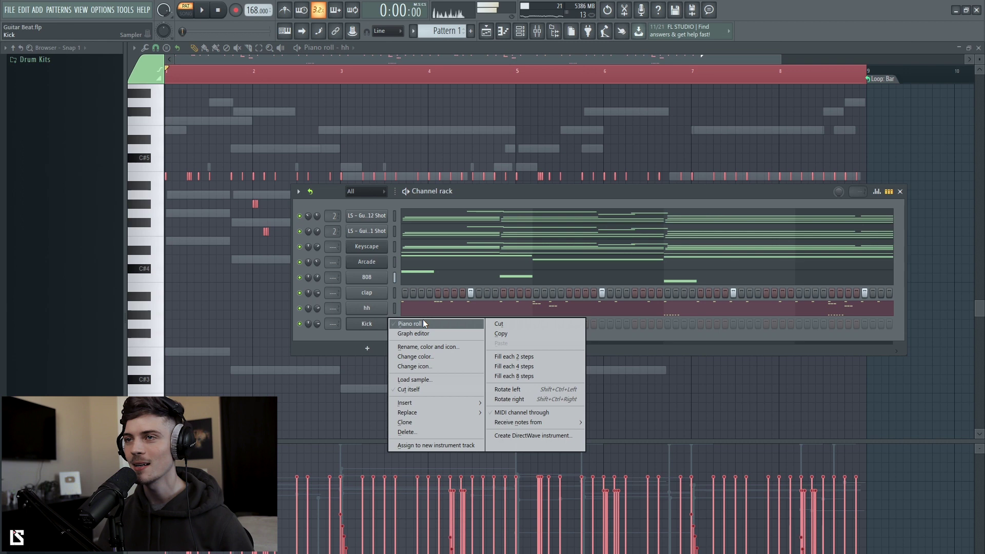
left_click(422, 319)
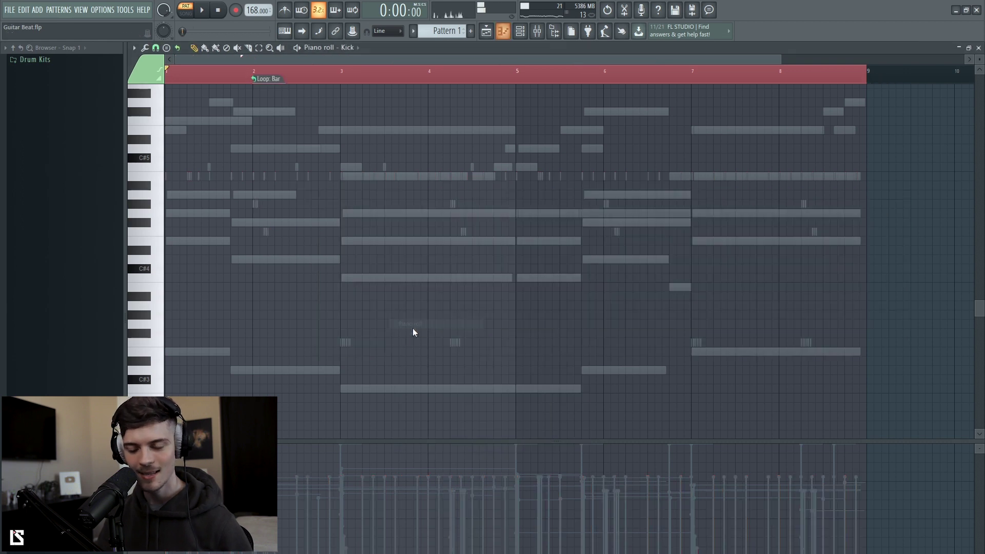
left_click(272, 79)
left_click(279, 90)
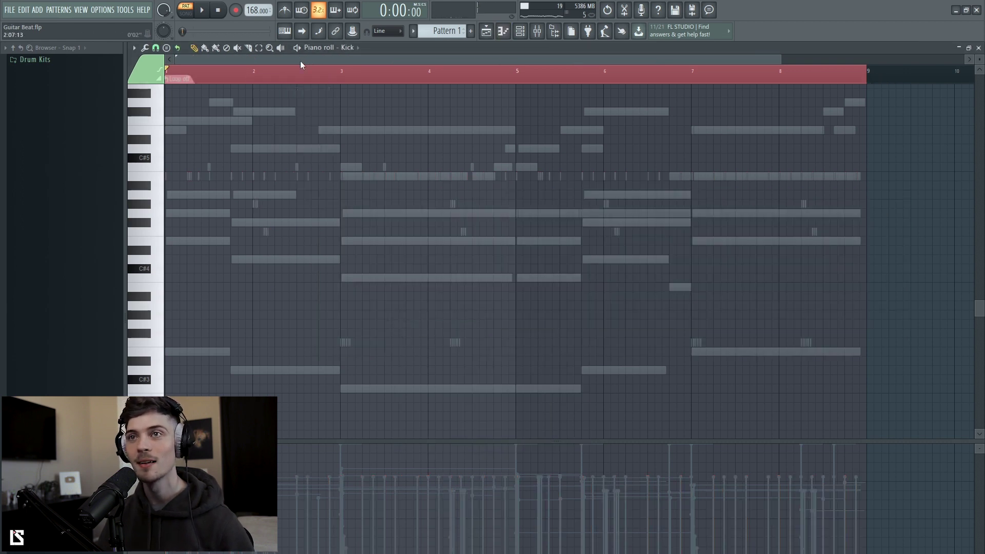
Place a C5 kick note on beat 1 of bar 1 and set the grid snap to Cell
scroll(244, 234, "up", 2)
scroll(197, 236, "up", 1)
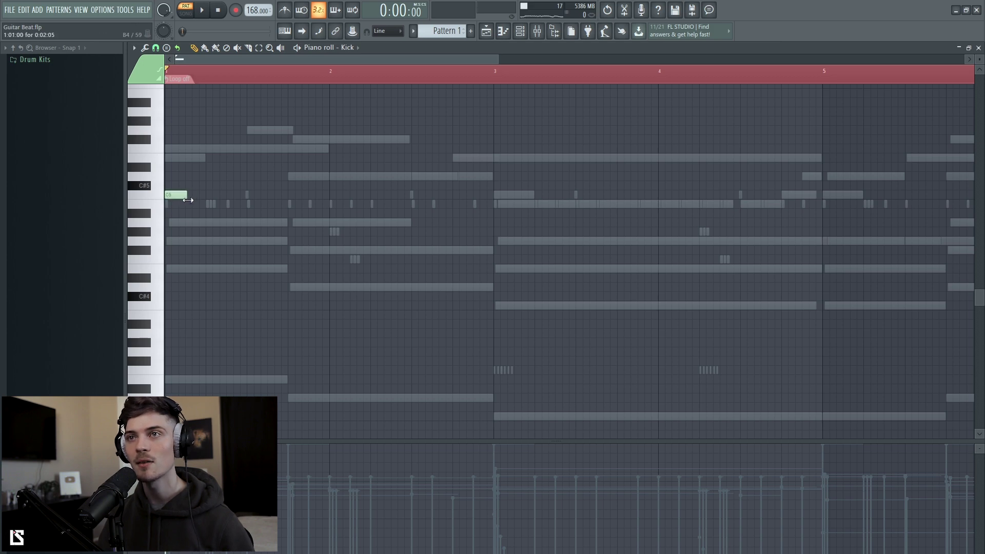
scroll(289, 74, "up", 2)
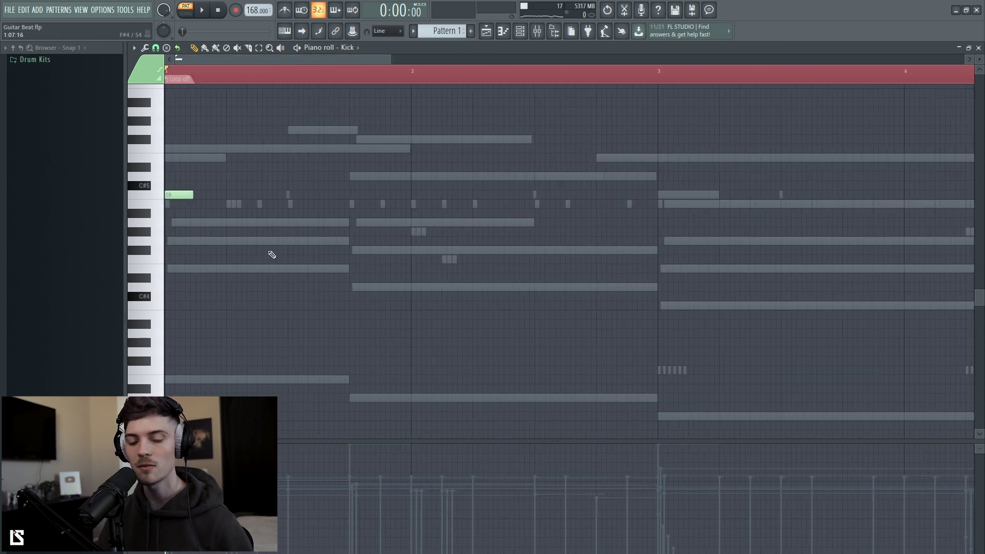
left_click(166, 49)
left_click(169, 81)
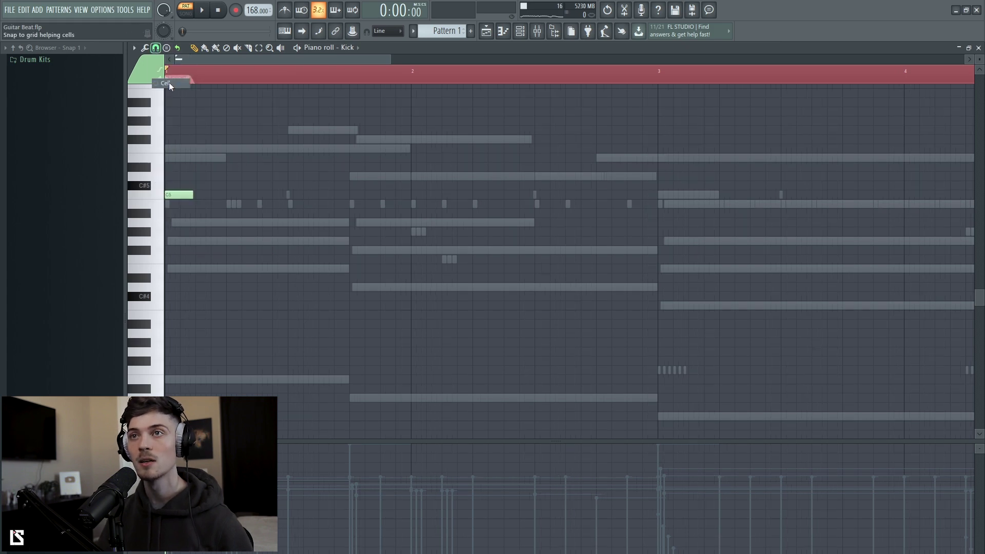
key("ctrl+a")
left_click(249, 180)
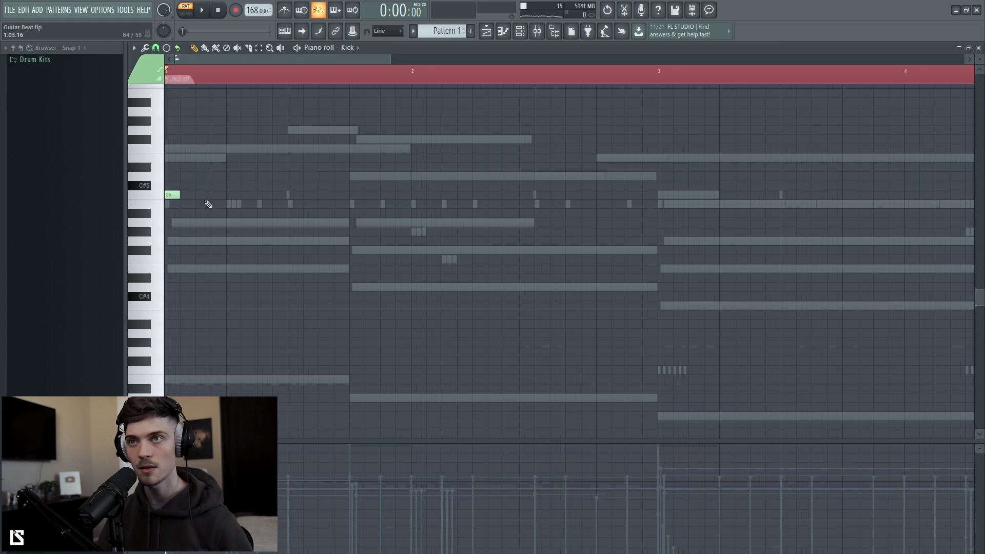
Lengthen the bar 1 kick to half a beat and try a second C5 kick on beat 2 of bar 2
key("space")
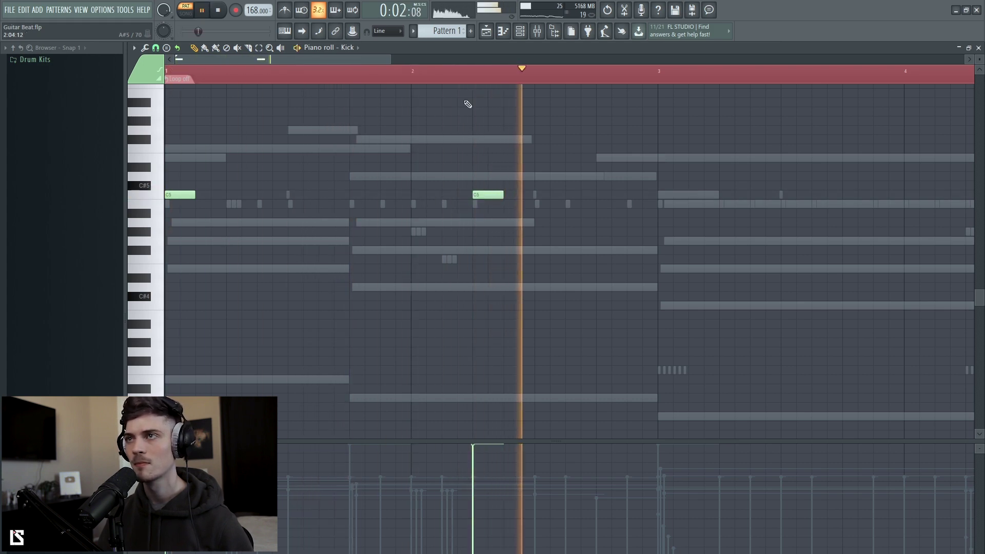
scroll(441, 148, "down", 2)
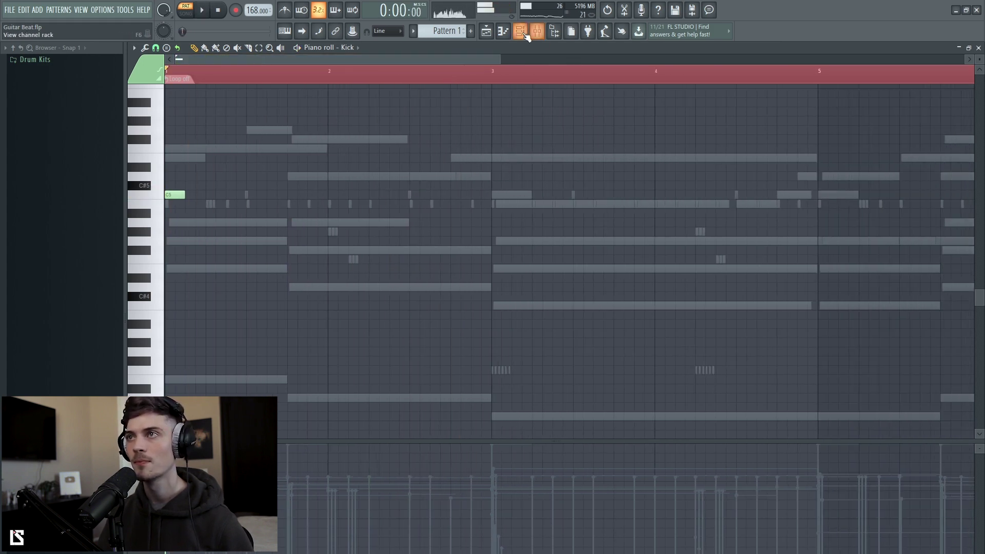
left_click(525, 33)
key("F6")
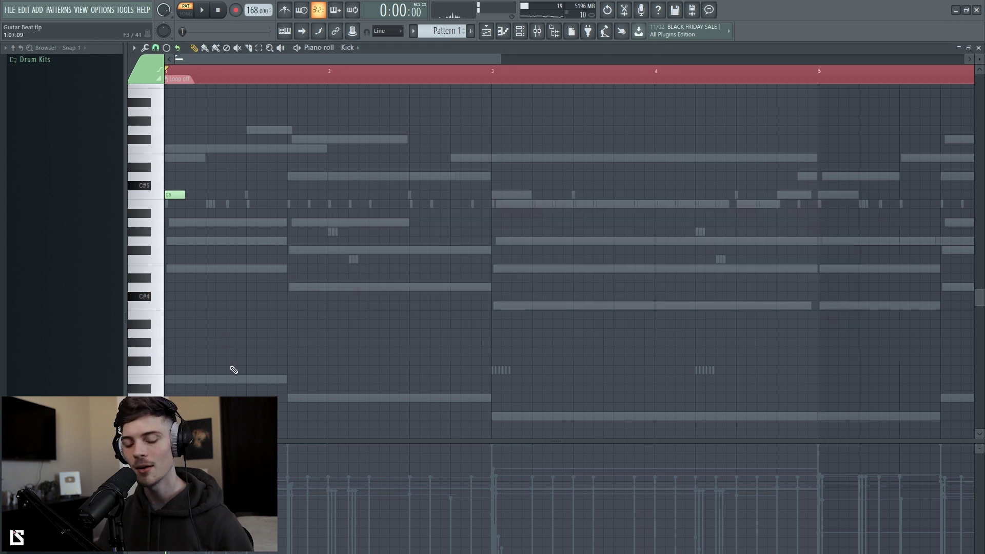
Play the pattern from the start to check the bar 1 kick against the rest of the beat
scroll(319, 61, "up", 1)
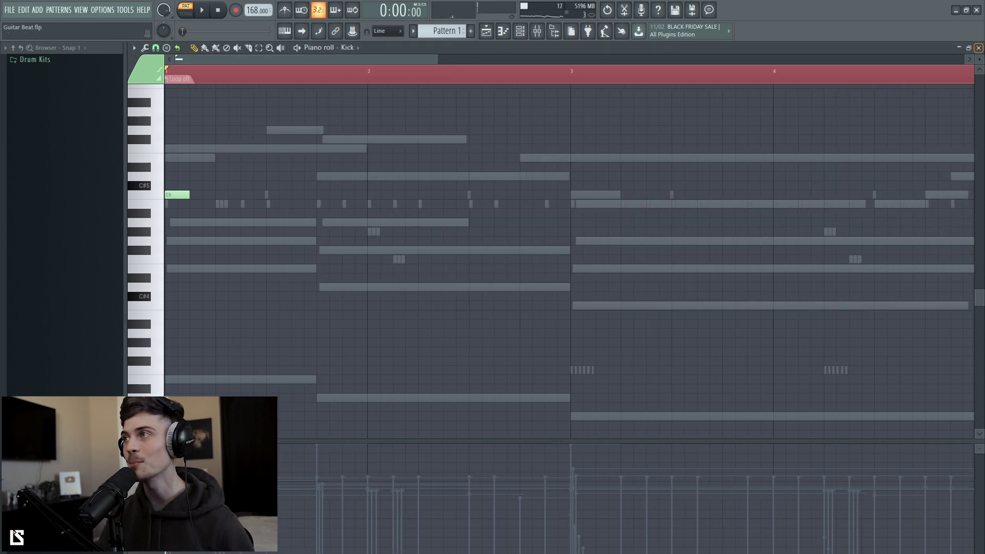
scroll(980, 59, "up", 2)
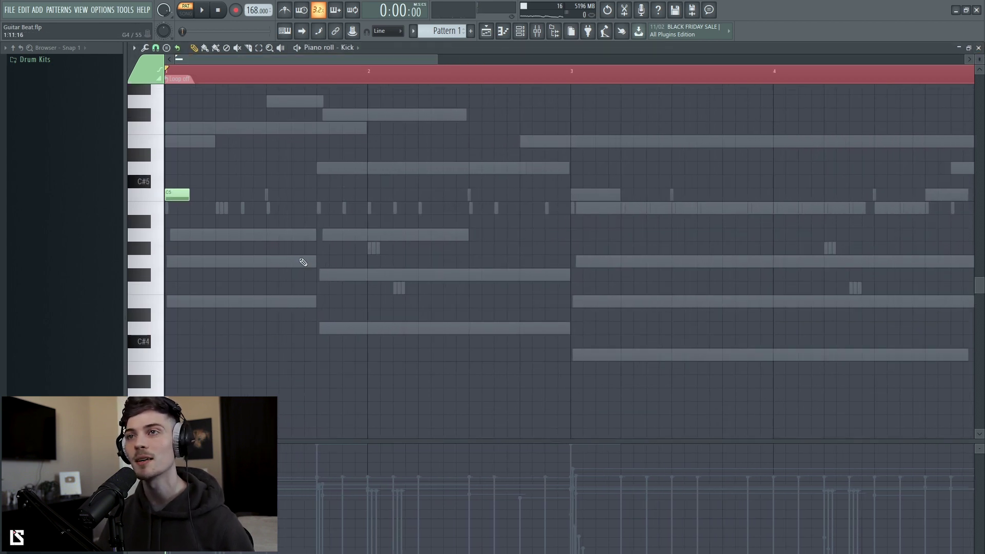
key("space")
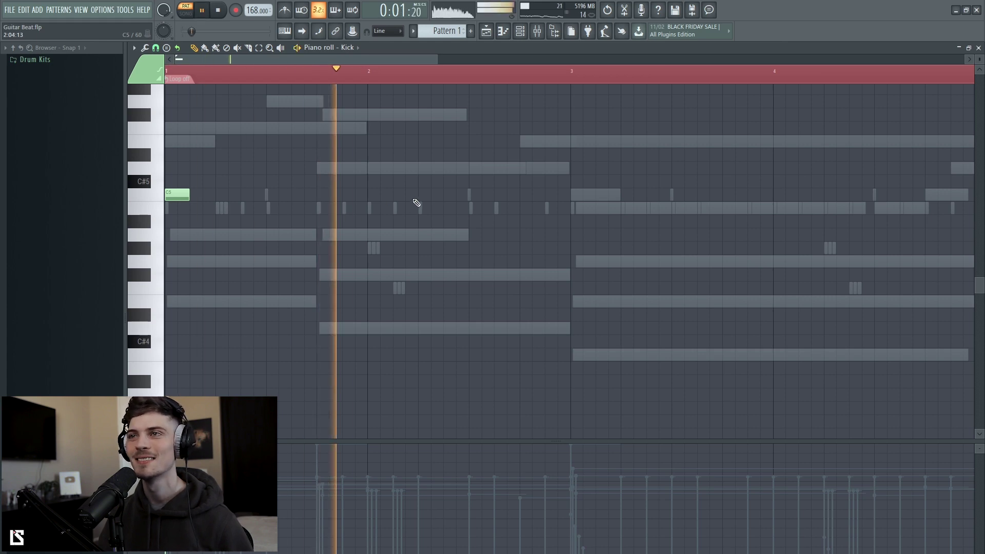
key("space")
key("space")
key("space")
Open the 808 channel's piano roll and add a one-beat E5 note on beat 3 of bar 1
key("F6")
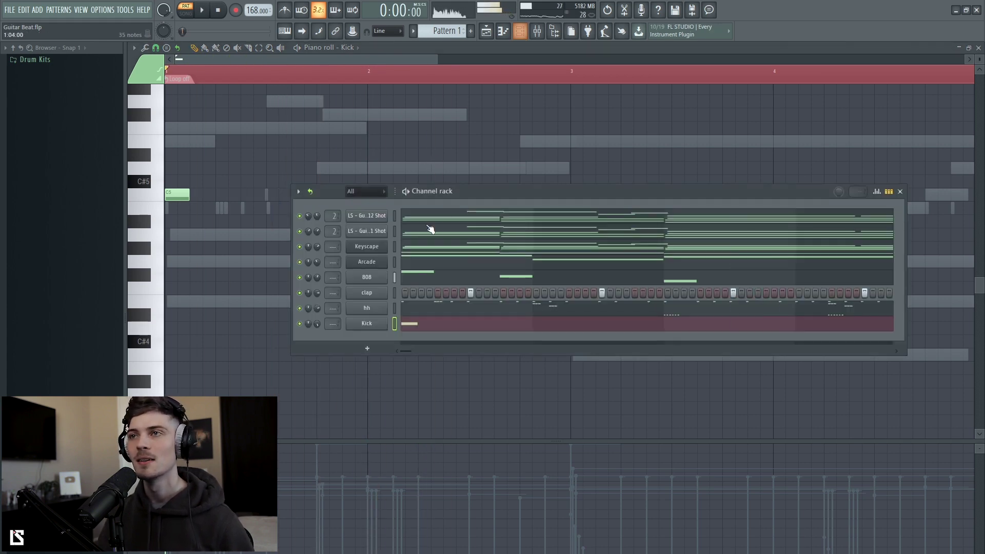
left_click(300, 245)
key("space")
left_click(413, 280)
scroll(379, 267, "up", 2)
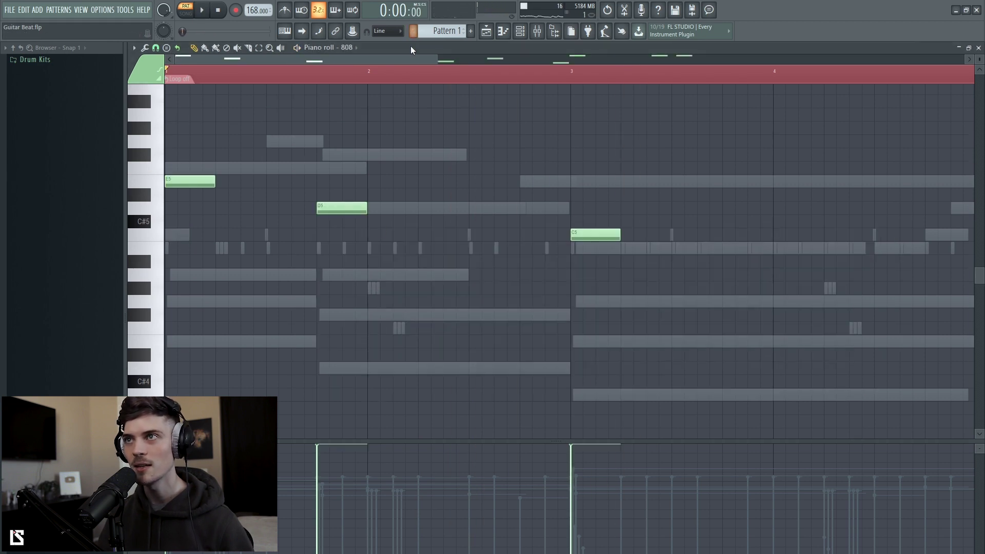
scroll(348, 216, "down", 1, "ctrl")
key("space")
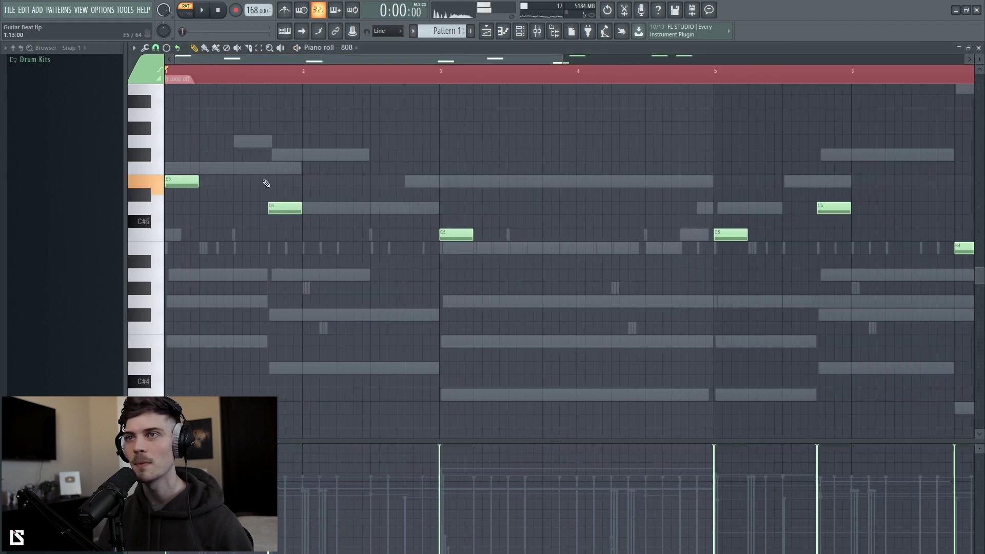
left_click(246, 184)
key("space")
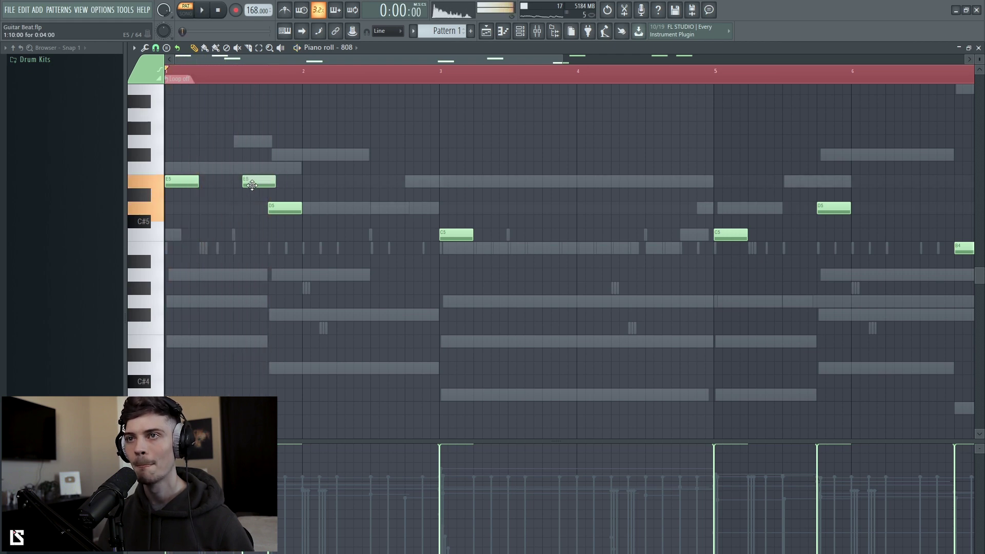
key("space")
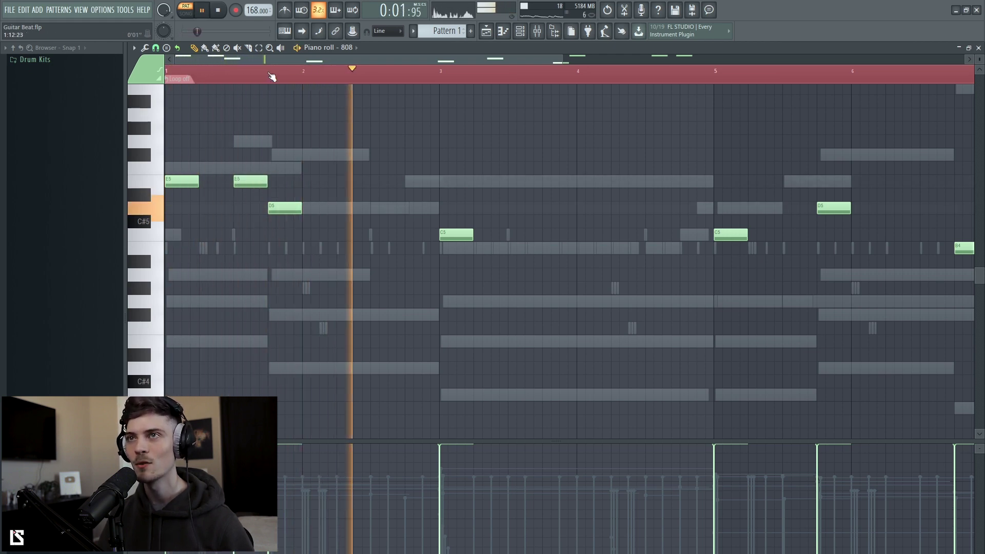
scroll(273, 70, "down", 1)
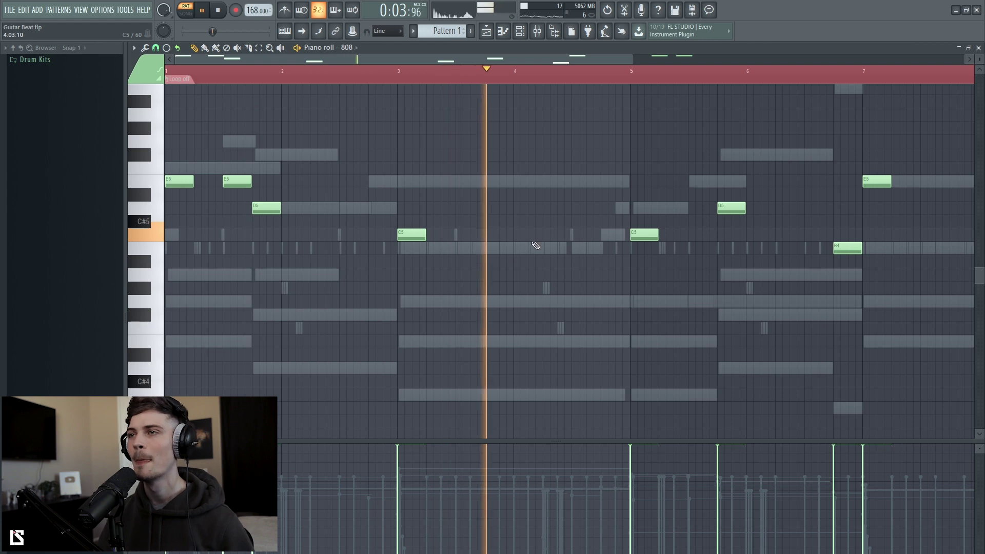
Add one-beat 808 notes: C5 on beat 2 of bar 4 and D5 on beat 3 of bar 6
scroll(499, 81, "up", 2)
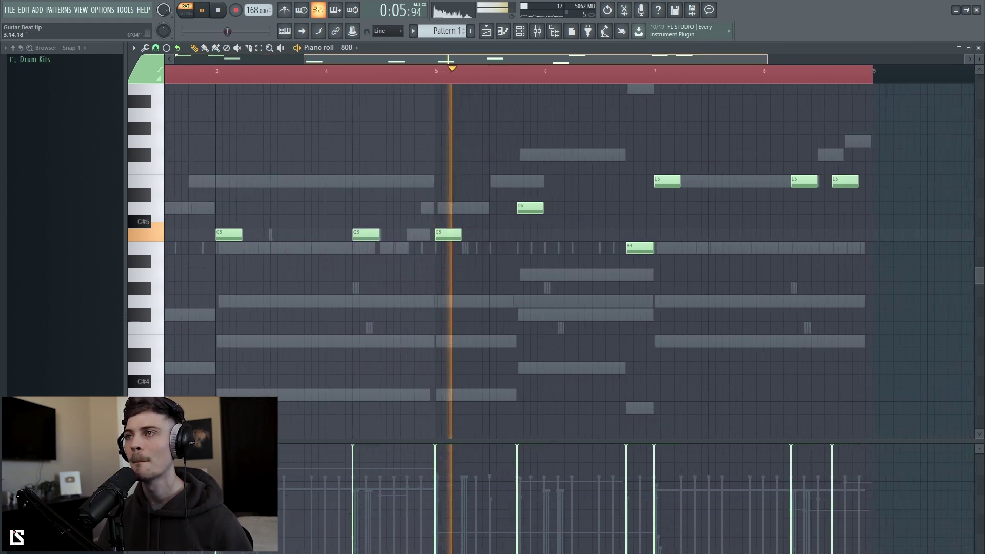
left_click(536, 207)
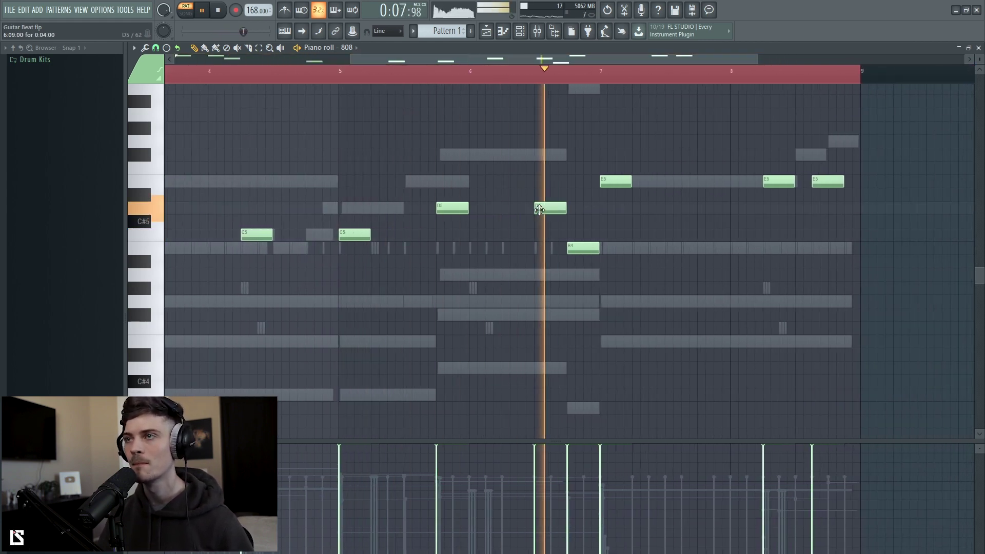
scroll(512, 73, "down", 3)
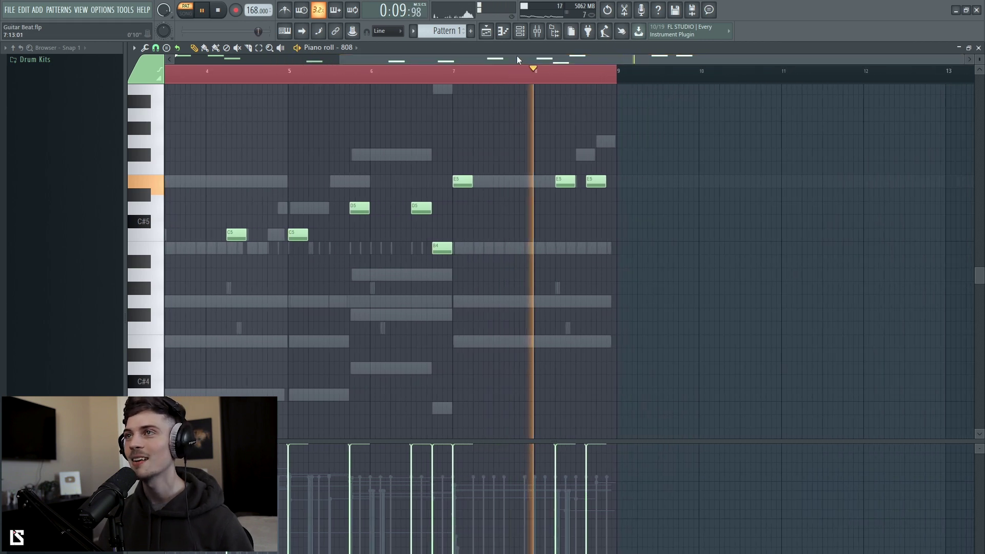
Open the Kick channel's piano roll and add a one-beat C5 kick on beat 4 of bar 1
left_click(521, 34)
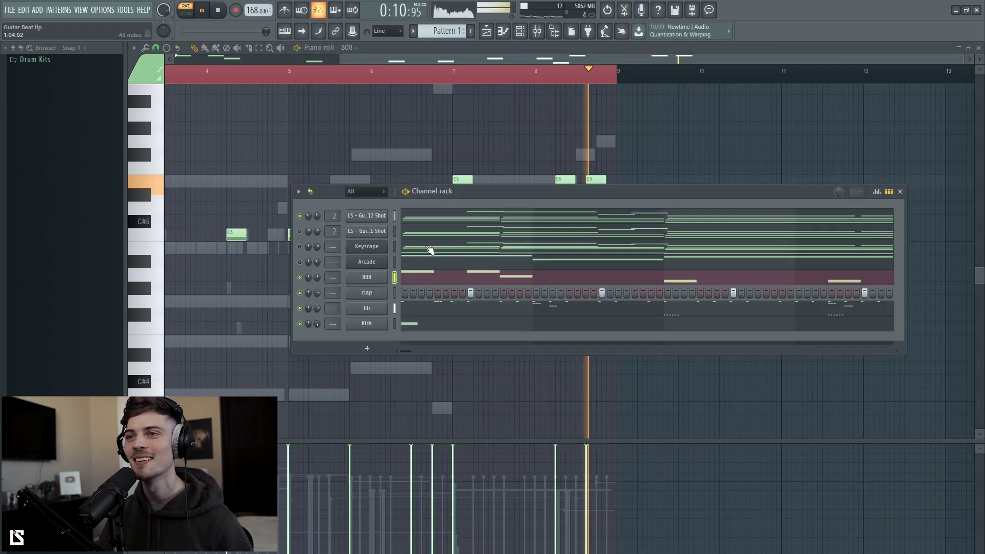
left_click(399, 323)
scroll(330, 72, "up", 4)
key("space")
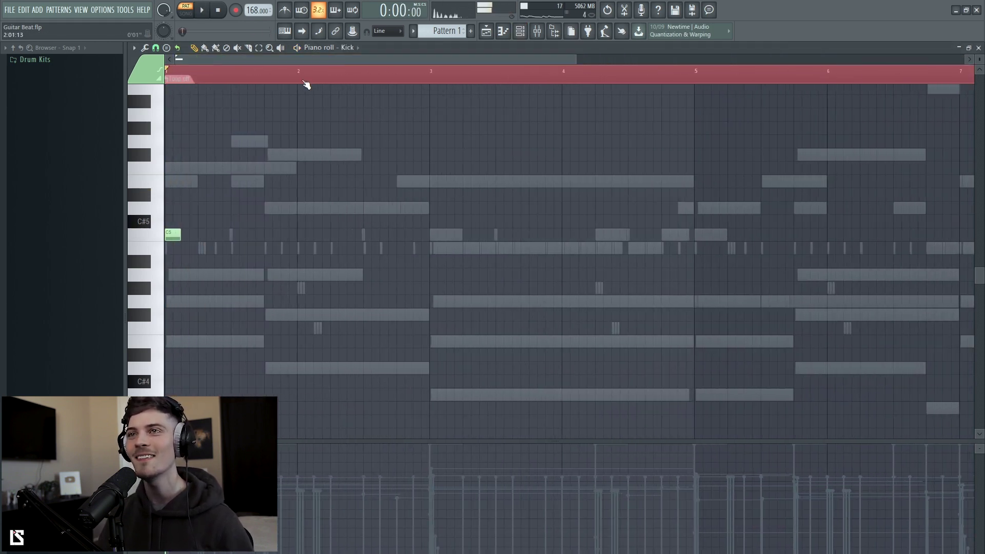
scroll(306, 82, "up", 1)
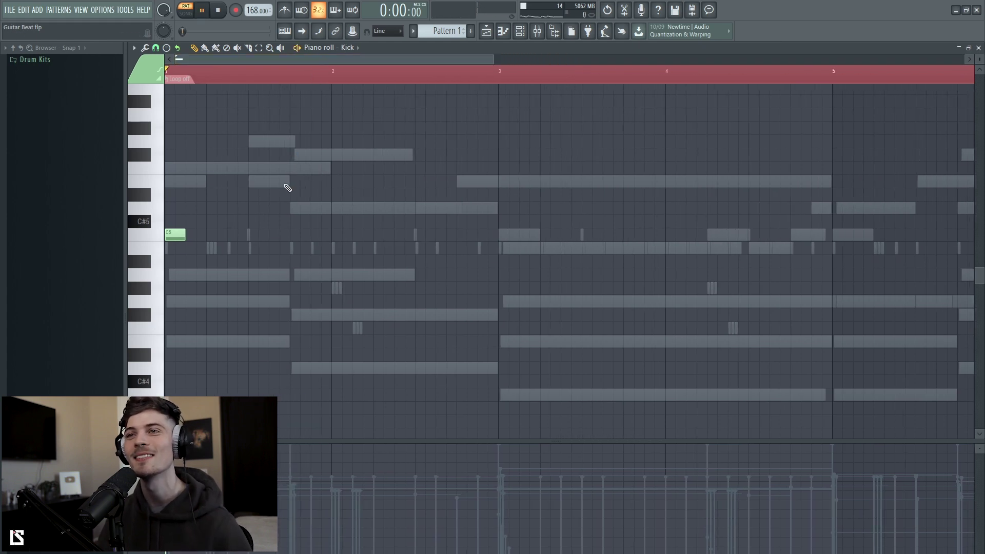
key("space")
left_click(300, 235)
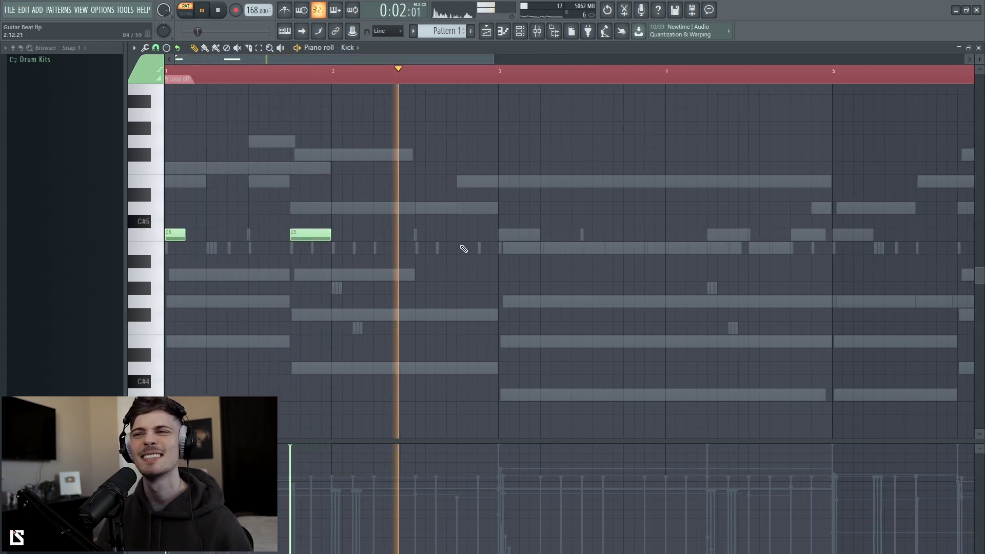
Add one-beat C5 kicks on beat 1 of bar 3, beat 2 of bar 4 and beat 1 of bar 5
left_click(498, 238)
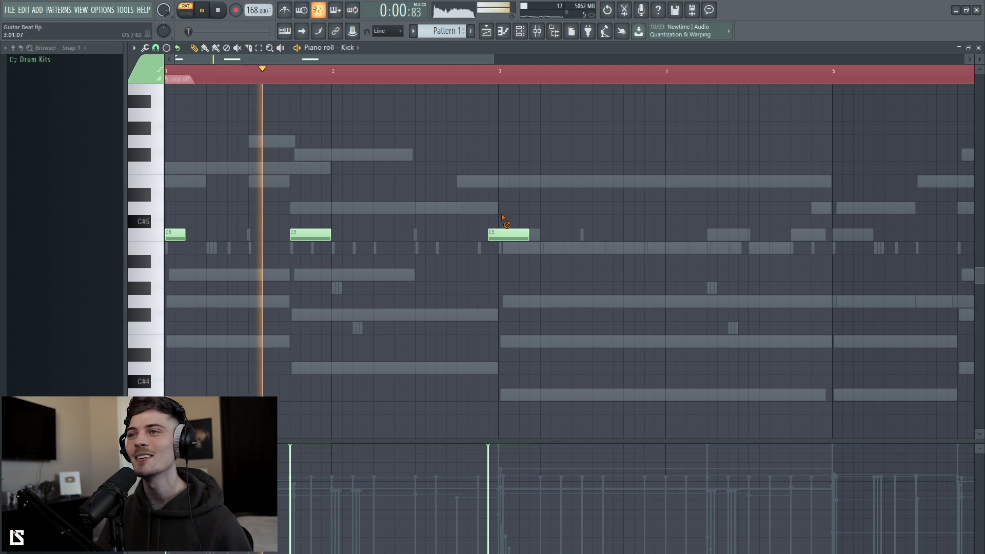
scroll(430, 77, "down", 2)
scroll(439, 213, "down", 1)
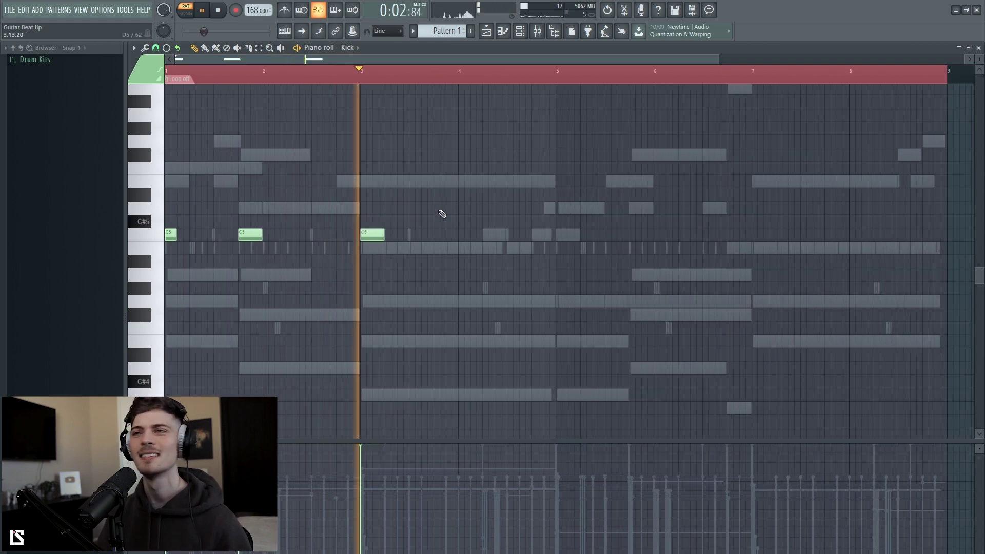
left_click(489, 236)
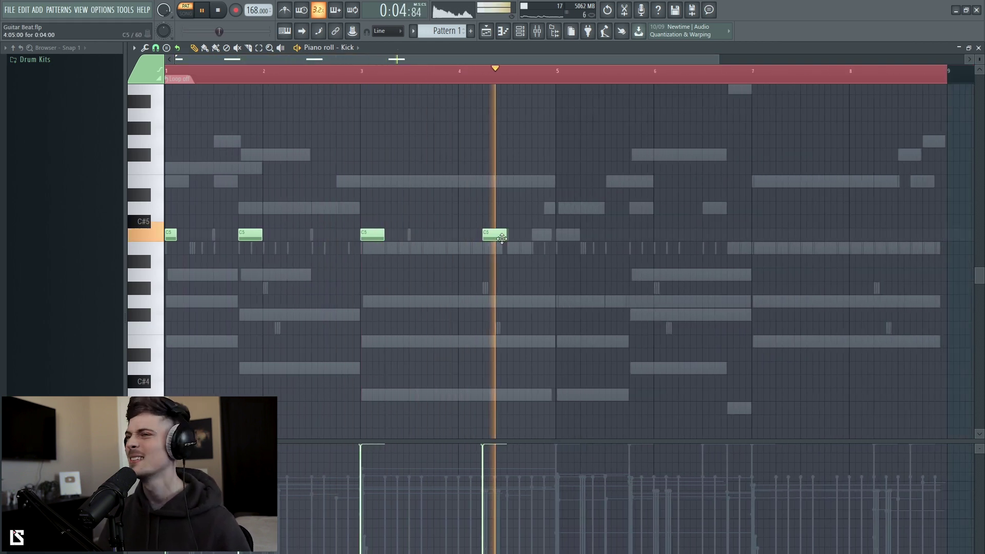
left_click(567, 235)
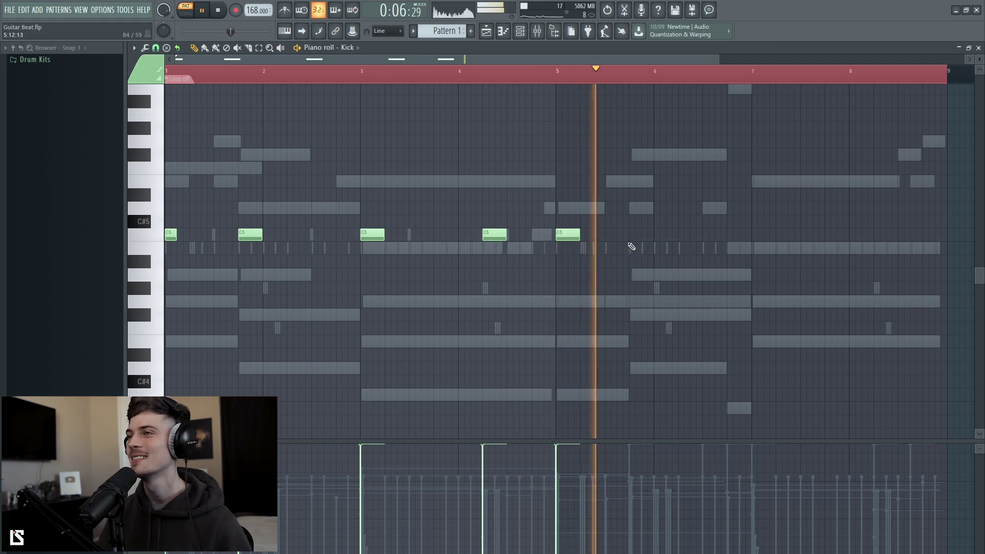
Add one-beat C5 kicks on beat 4 of bar 6, beat 1 of bar 7 and beat 2 of bar 8
left_click(690, 235)
left_click(618, 71)
left_click_drag(688, 236, 732, 241)
left_click(763, 235)
scroll(677, 77, "down", 2)
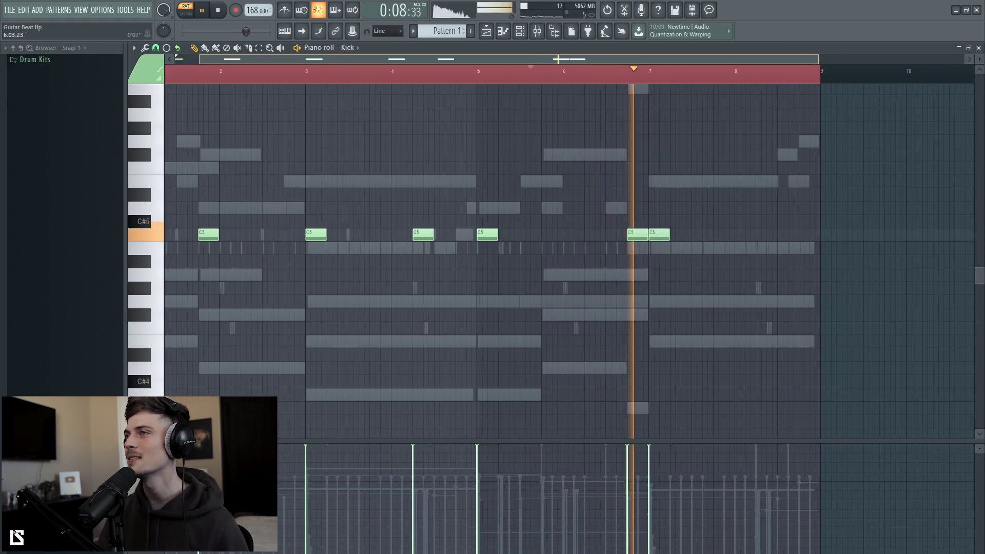
scroll(704, 247, "down", 2)
scroll(704, 247, "up", 3)
left_click(683, 235)
scroll(620, 66, "down", 3)
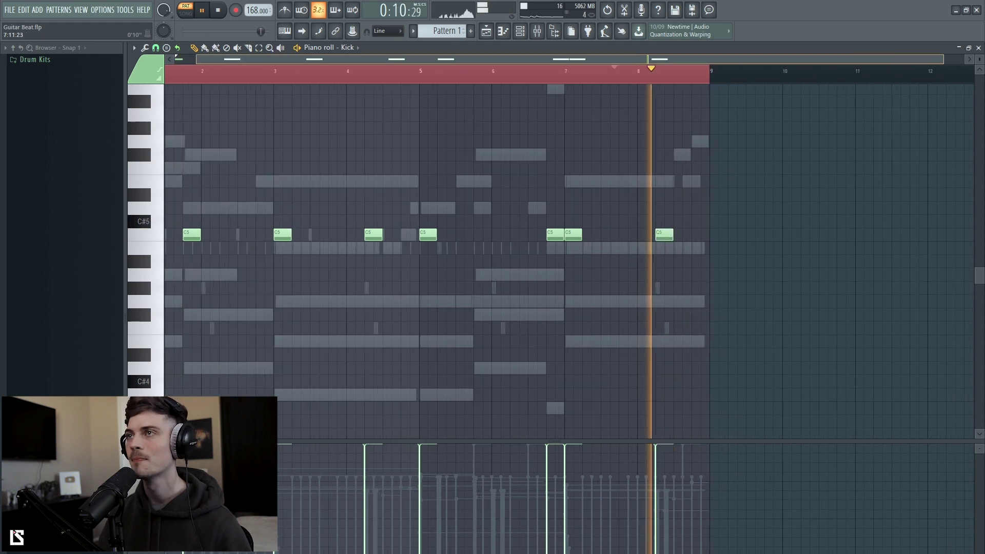
Play the pattern with the channel rack open and lower the Kick channel's volume
key("F6")
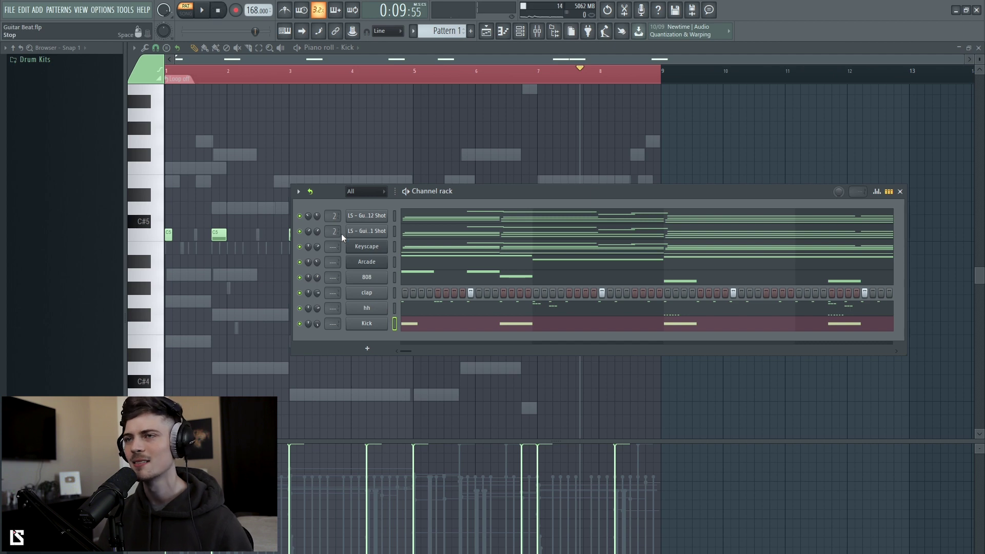
left_click_drag(477, 191, 469, 193)
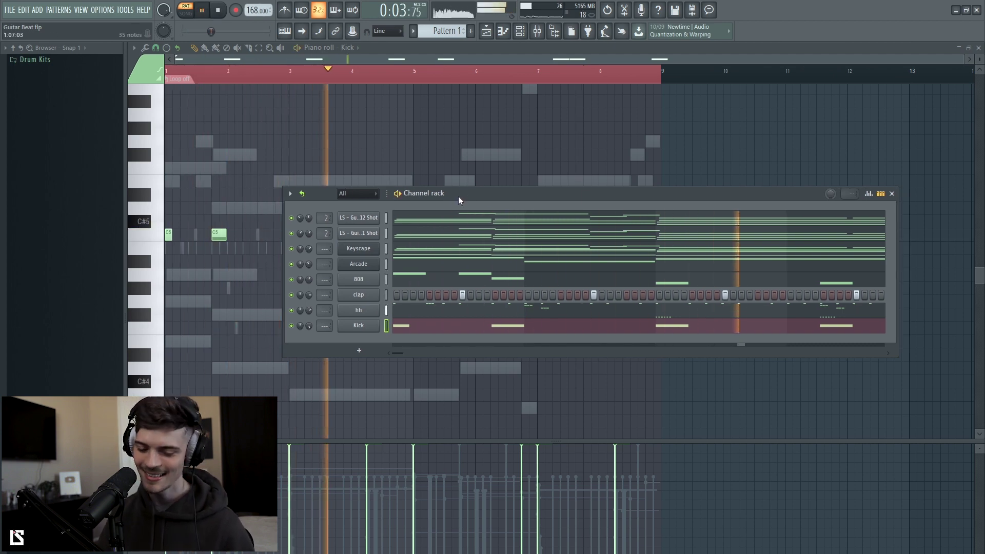
left_click_drag(465, 198, 440, 197)
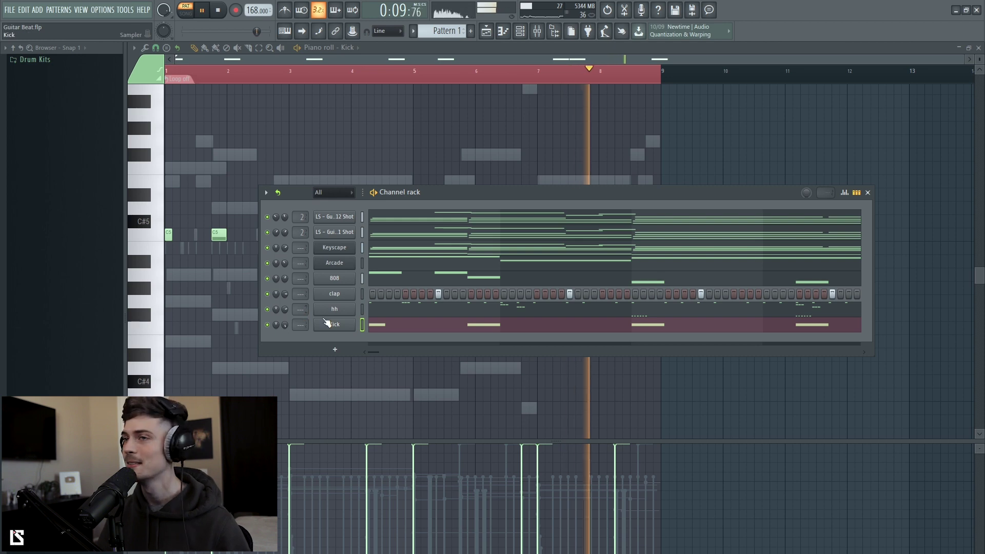
left_click_drag(286, 323, 287, 331)
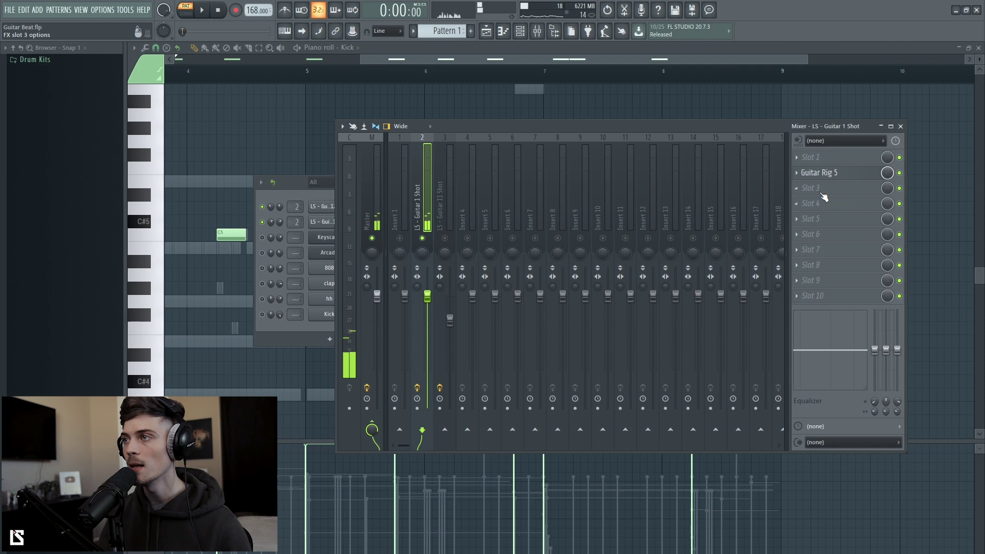
Load the Waves Doubler2 Stereo effect into slot 3 of the LS - Guitar 1 Shot mixer track
left_click(814, 189)
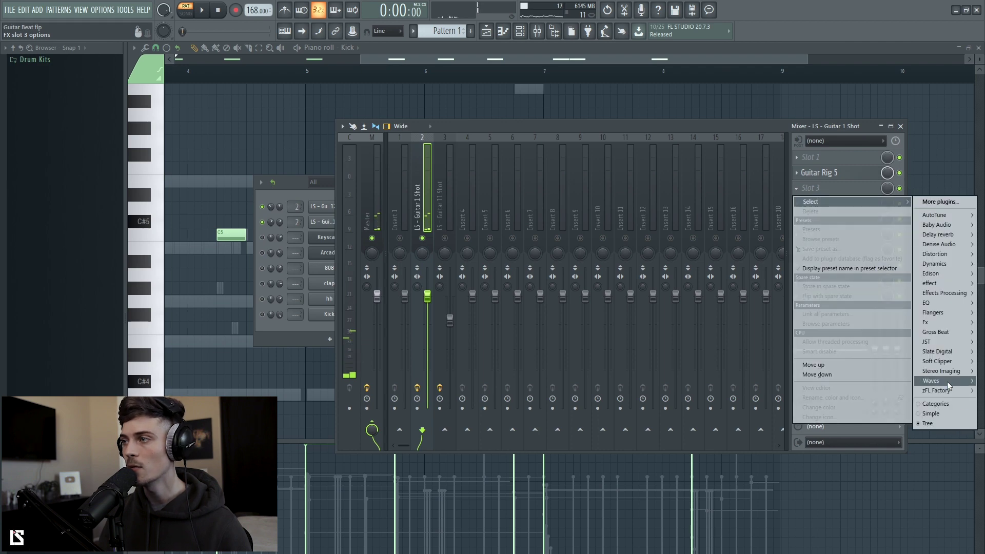
mouse_move(948, 386)
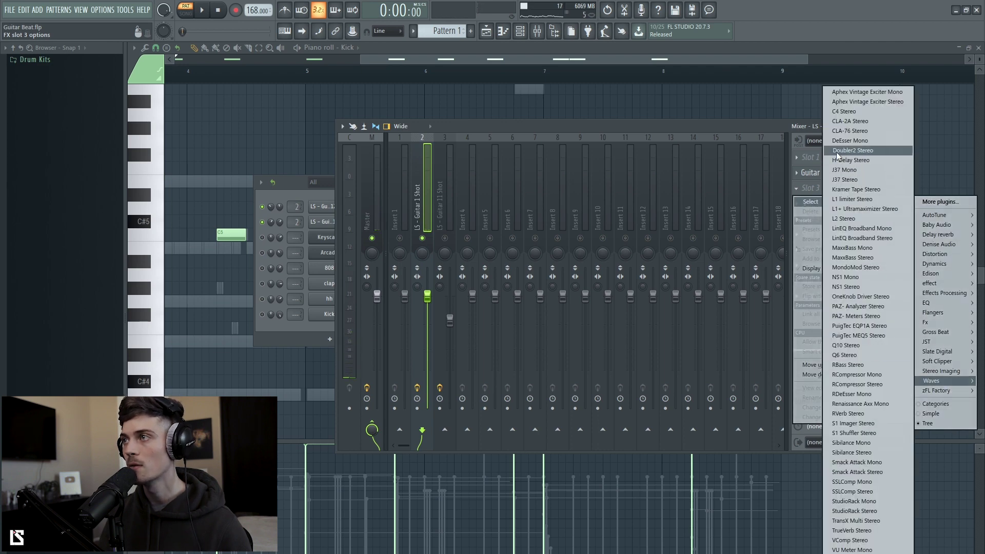
left_click(852, 151)
left_click(471, 127)
Set both Doubler2 voice gains to -10.0, boost its highs by 4.1 at 1306 Hz, and audition the result
key("space")
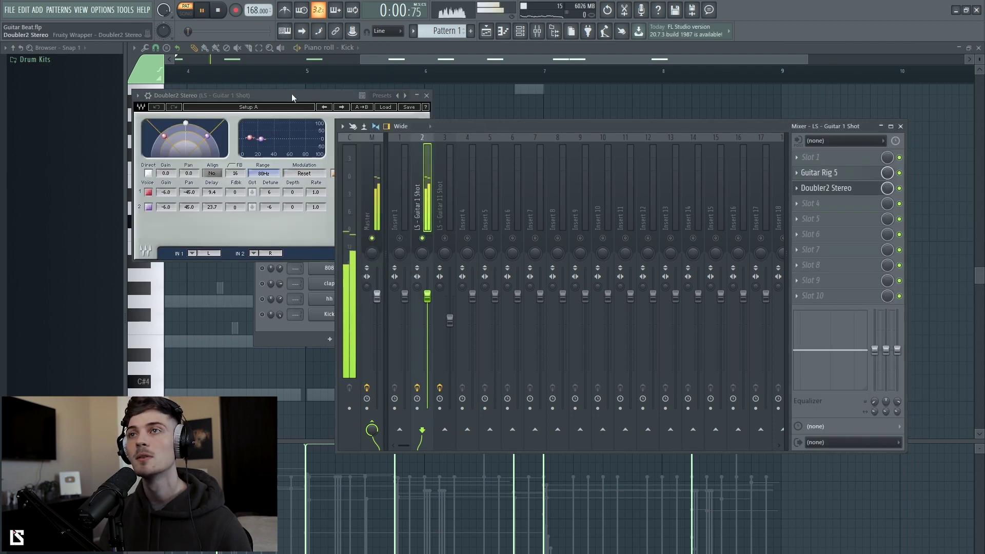
left_click(291, 95)
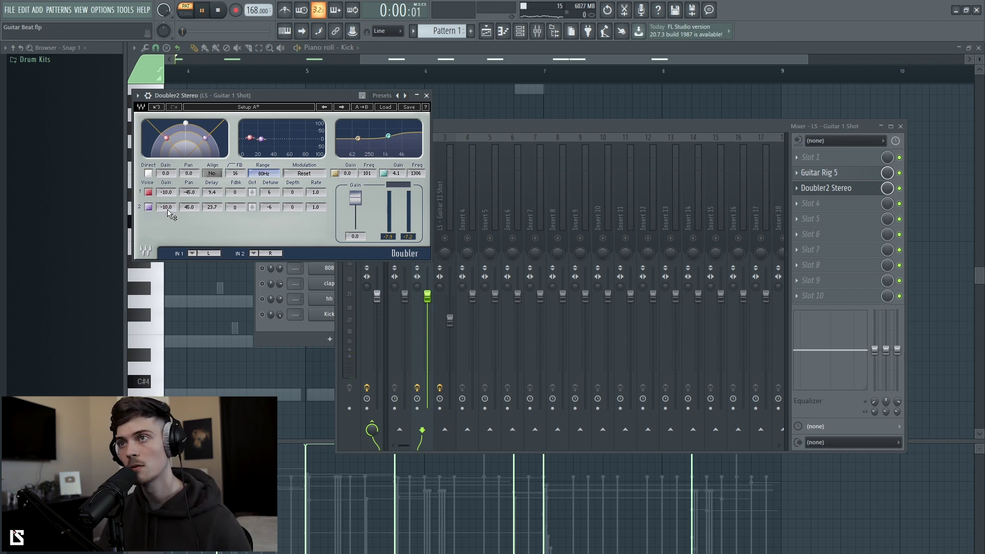
left_click(427, 96)
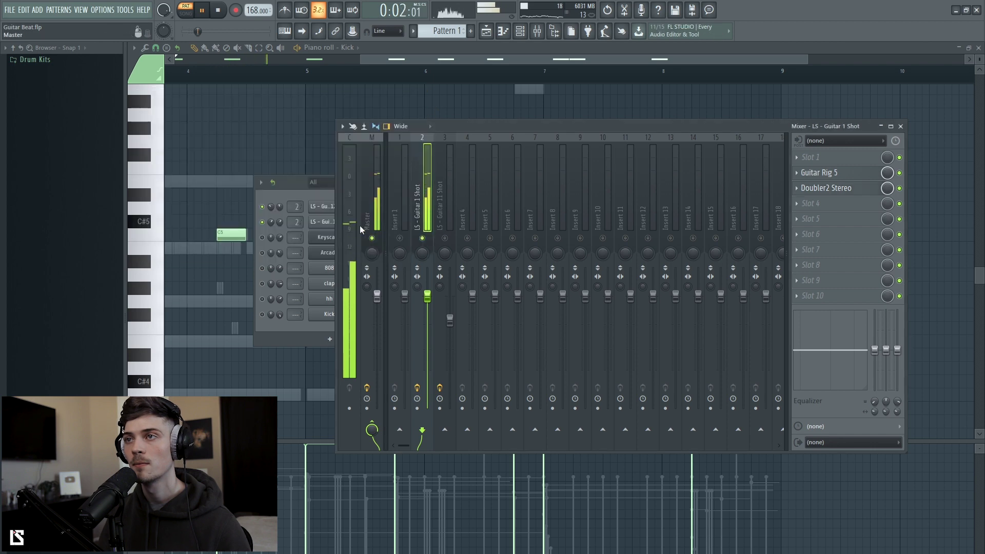
left_click(266, 228)
key("space")
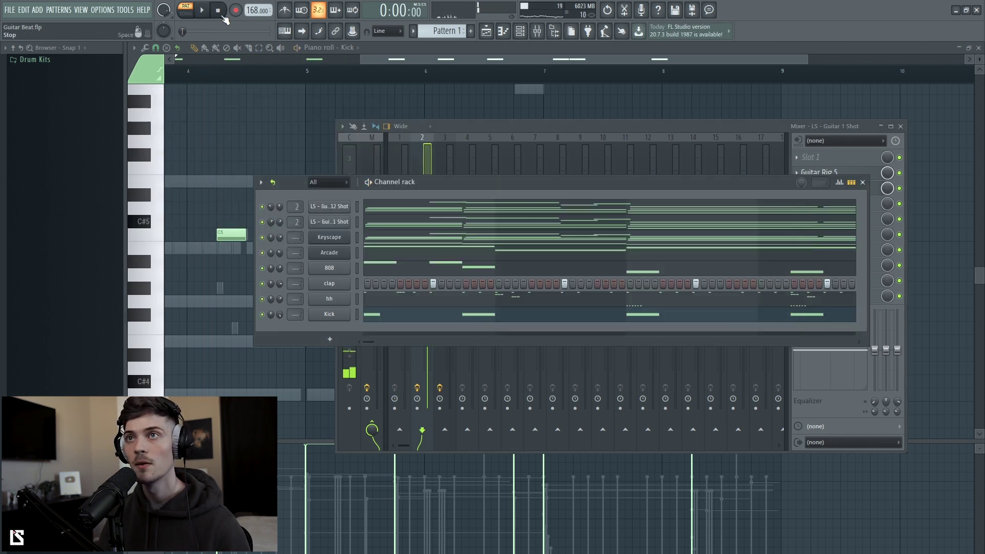